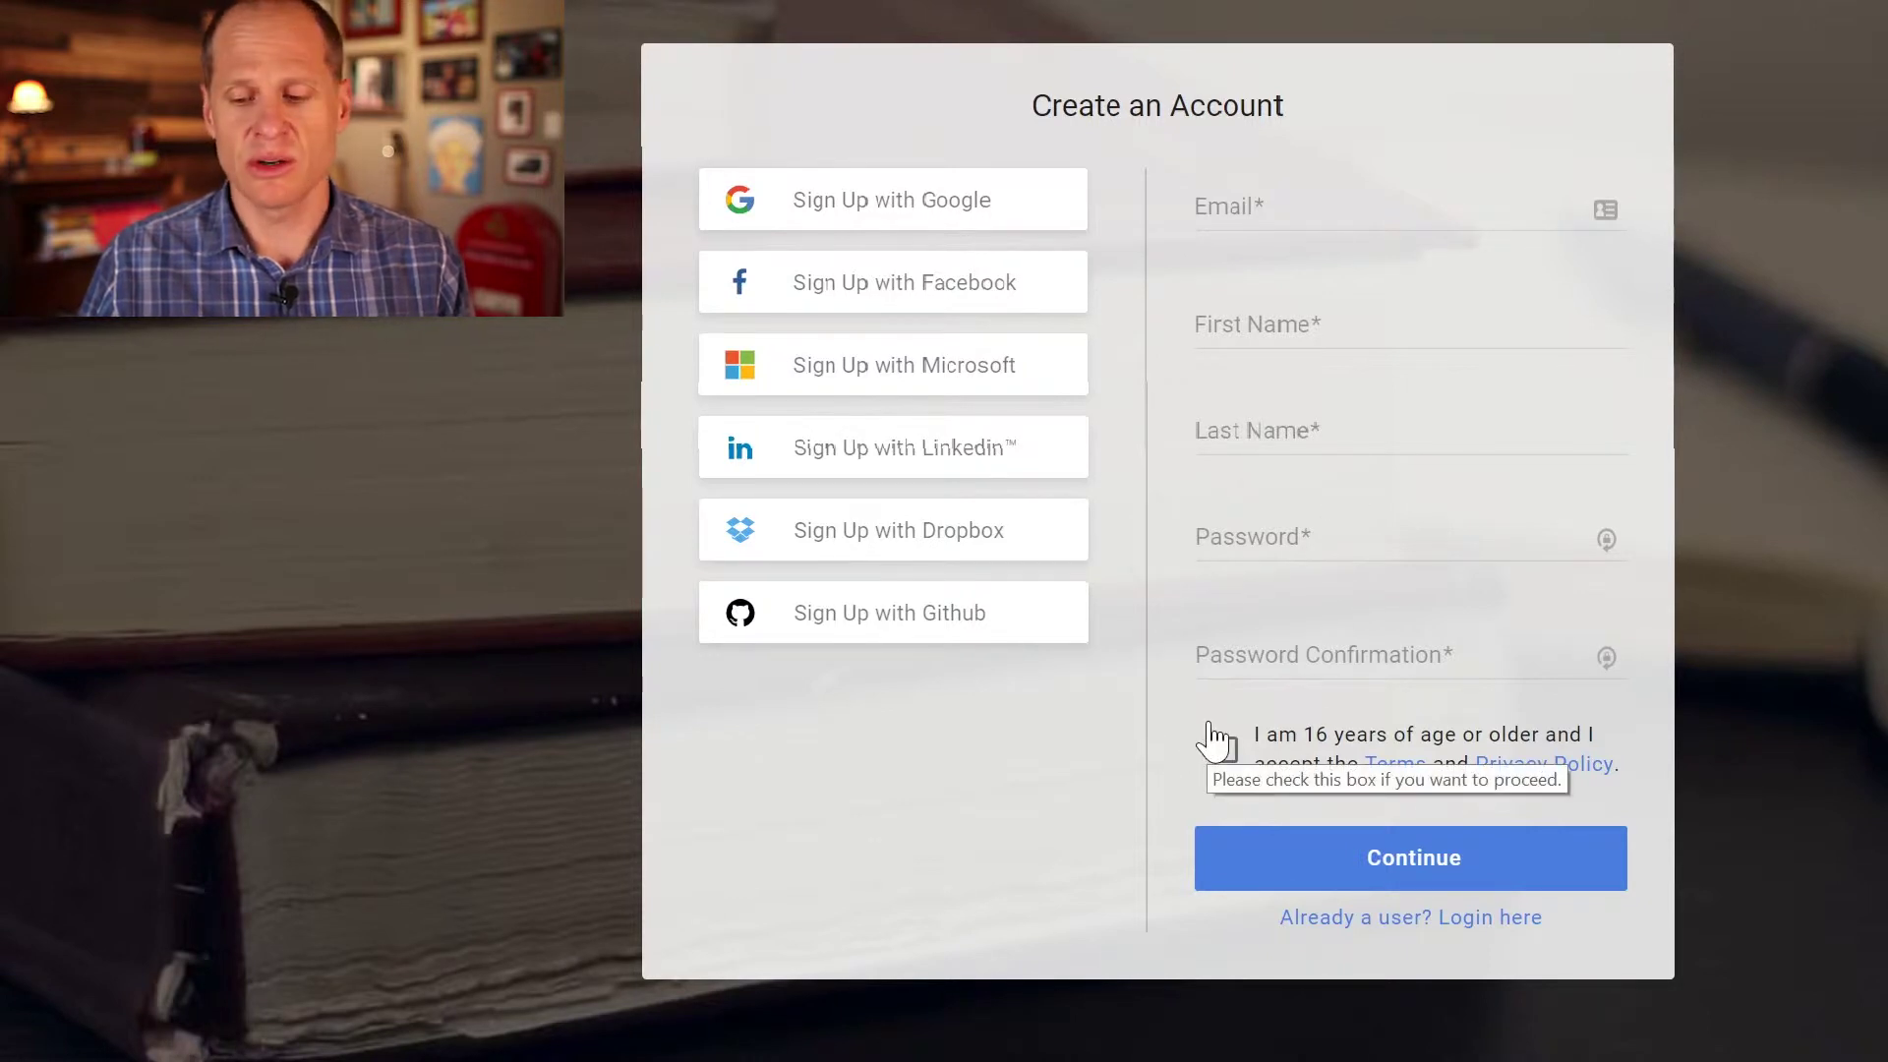
Step: Leave the Create an Account form for the existing-user login page
left_click(1467, 917)
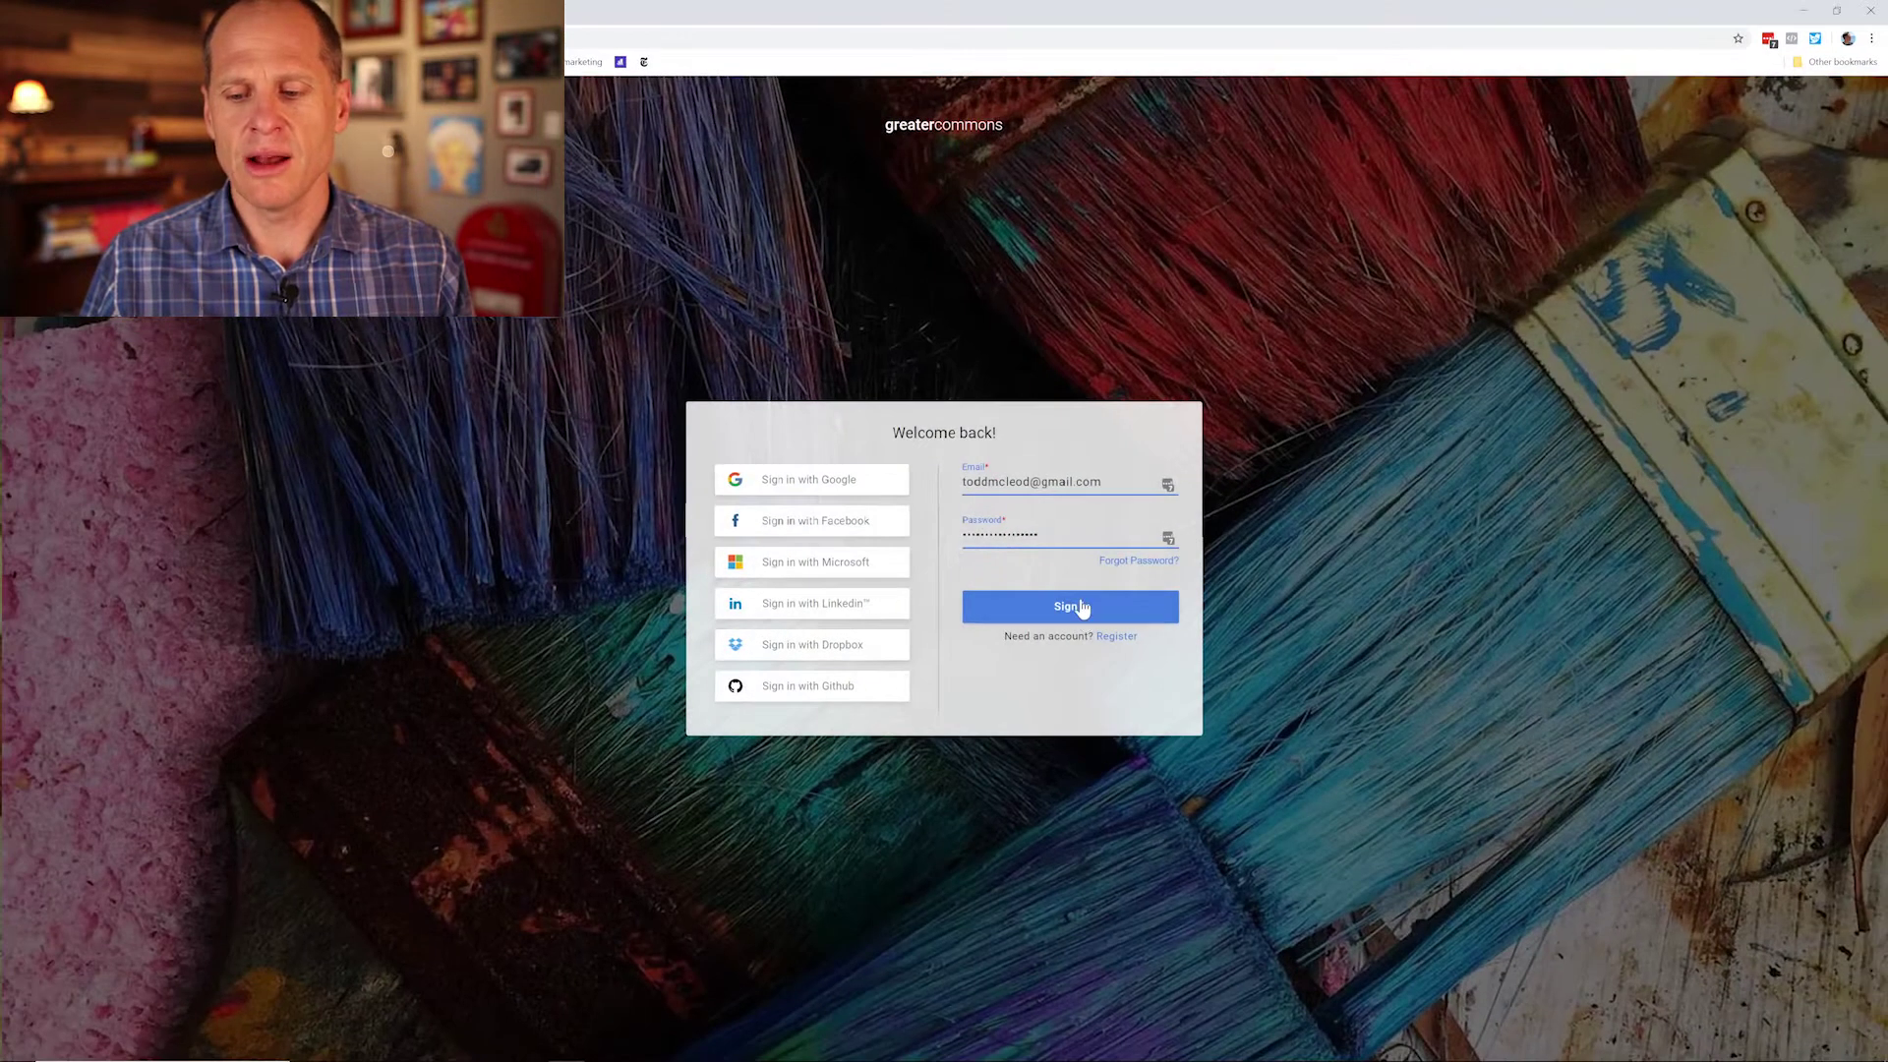
Step: Sign in with the prefilled credentials and show the My Teams menu with Create New Team
left_click(1079, 605)
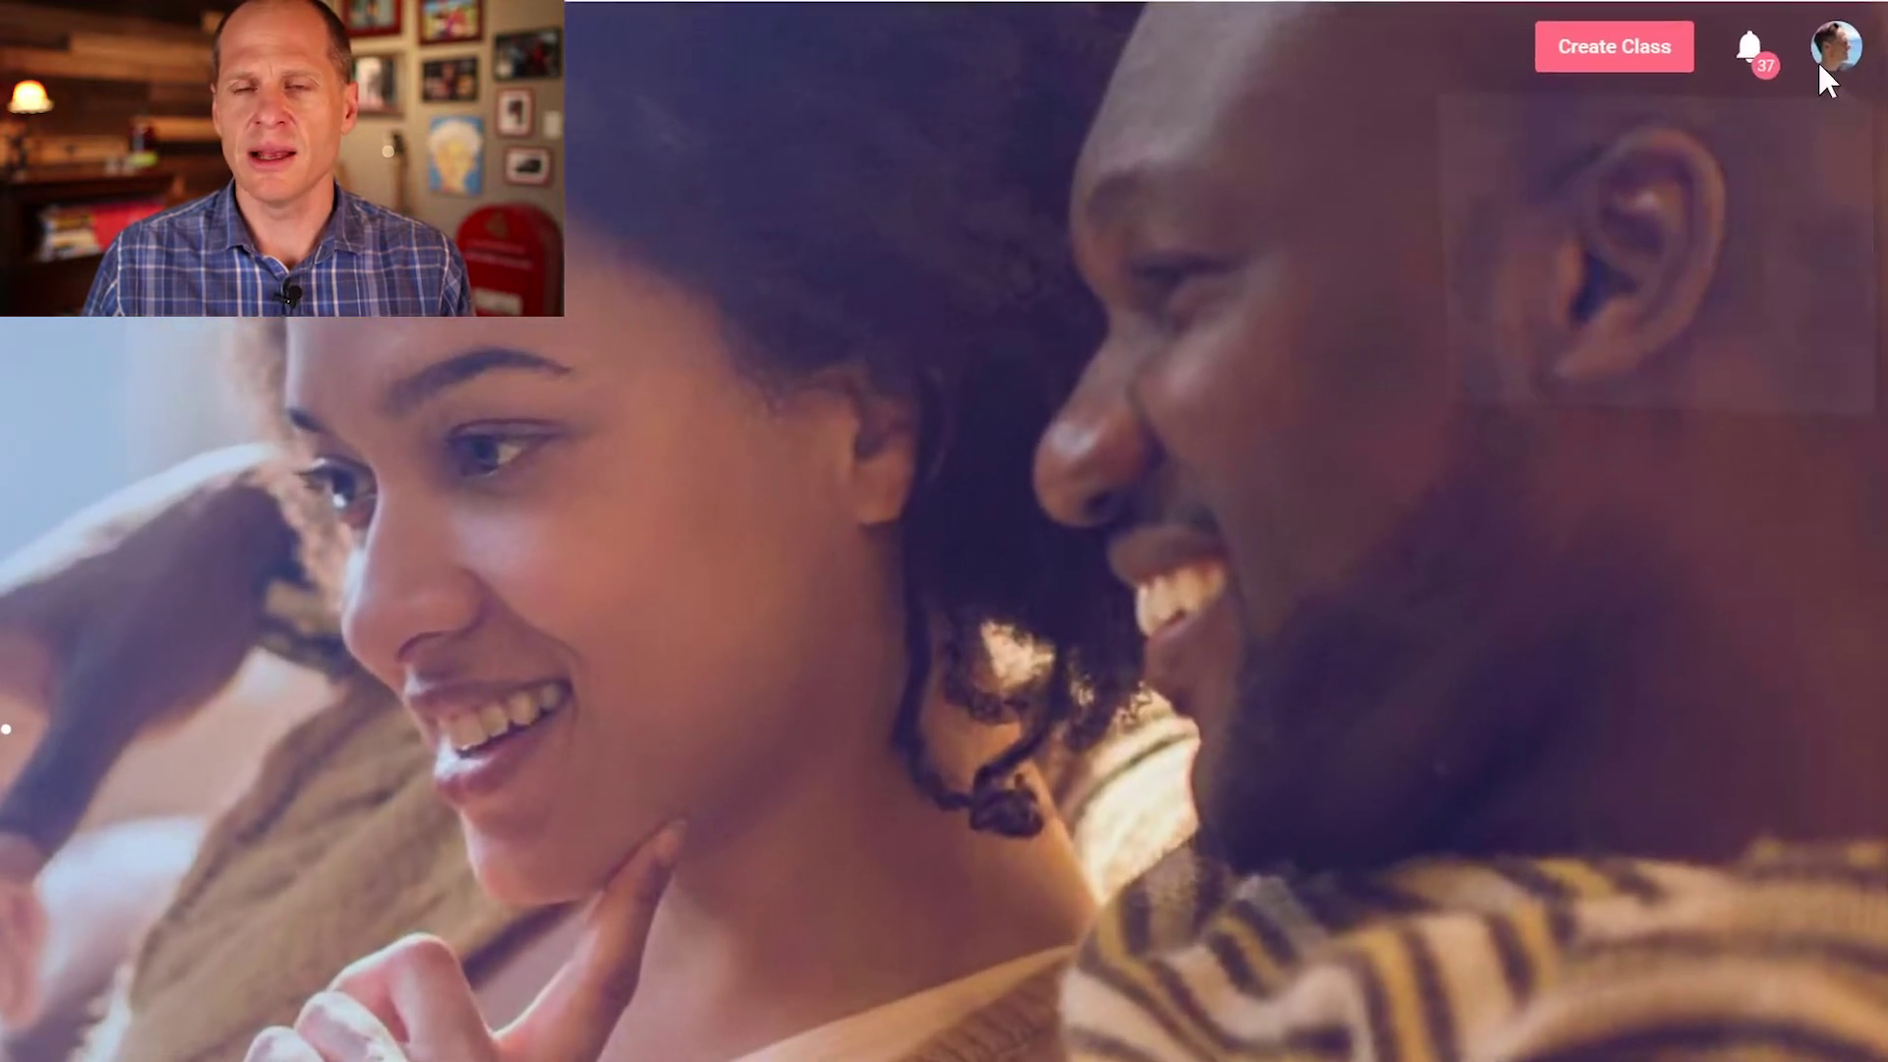
left_click(1821, 60)
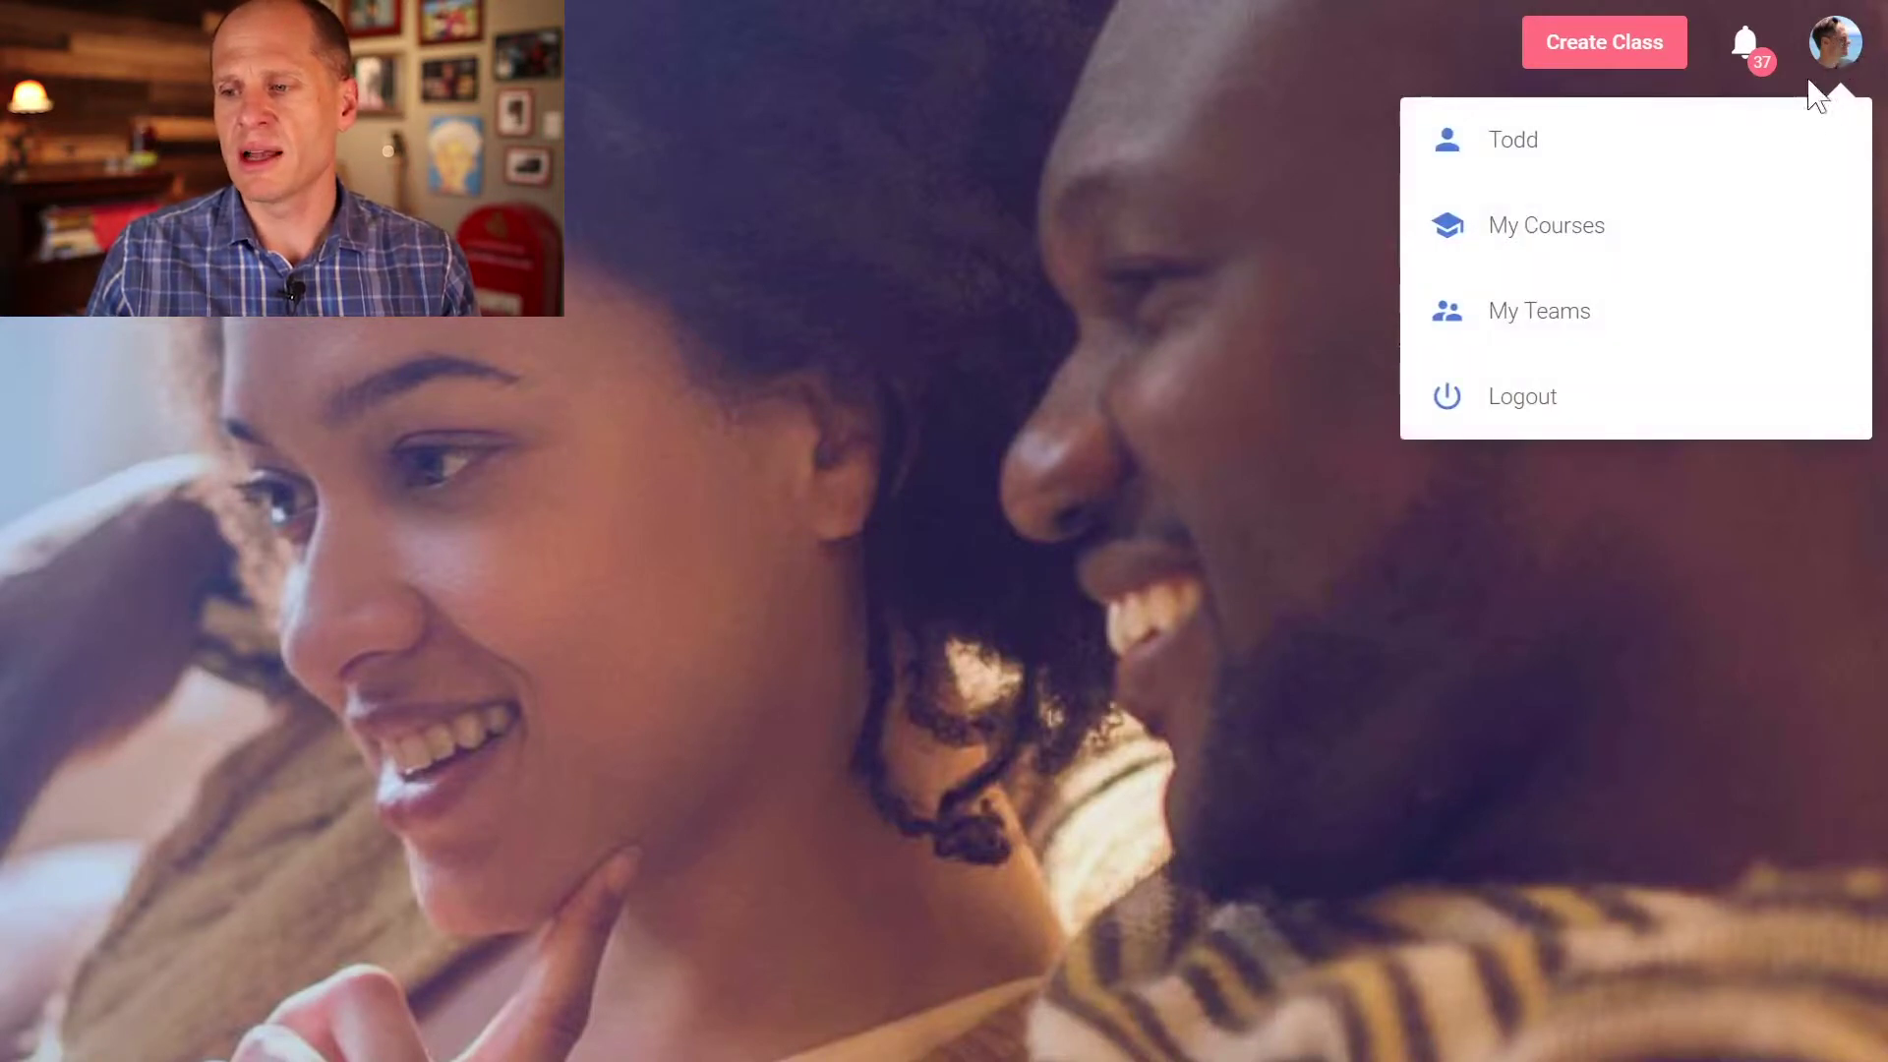
mouse_move(1701, 321)
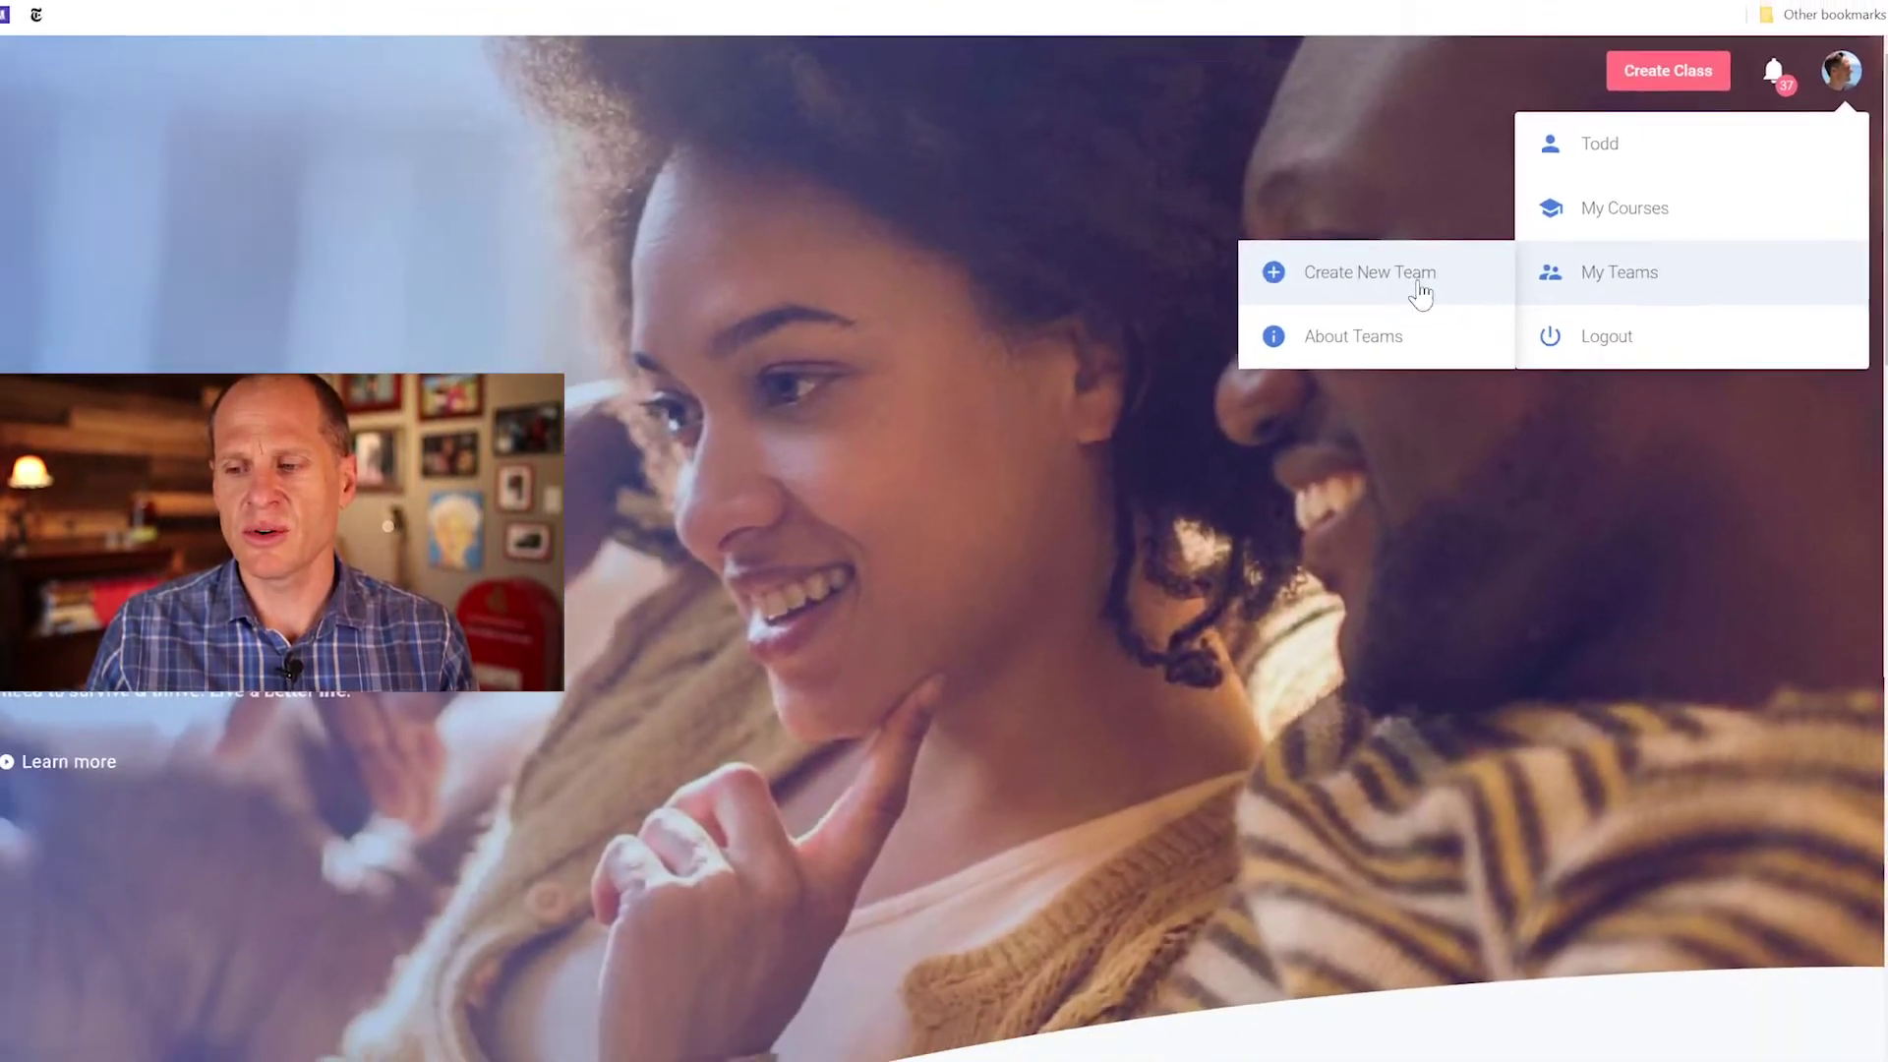
Step: Start a new team named 'Turtle Surf Peanut Butter Jam'
left_click(1258, 326)
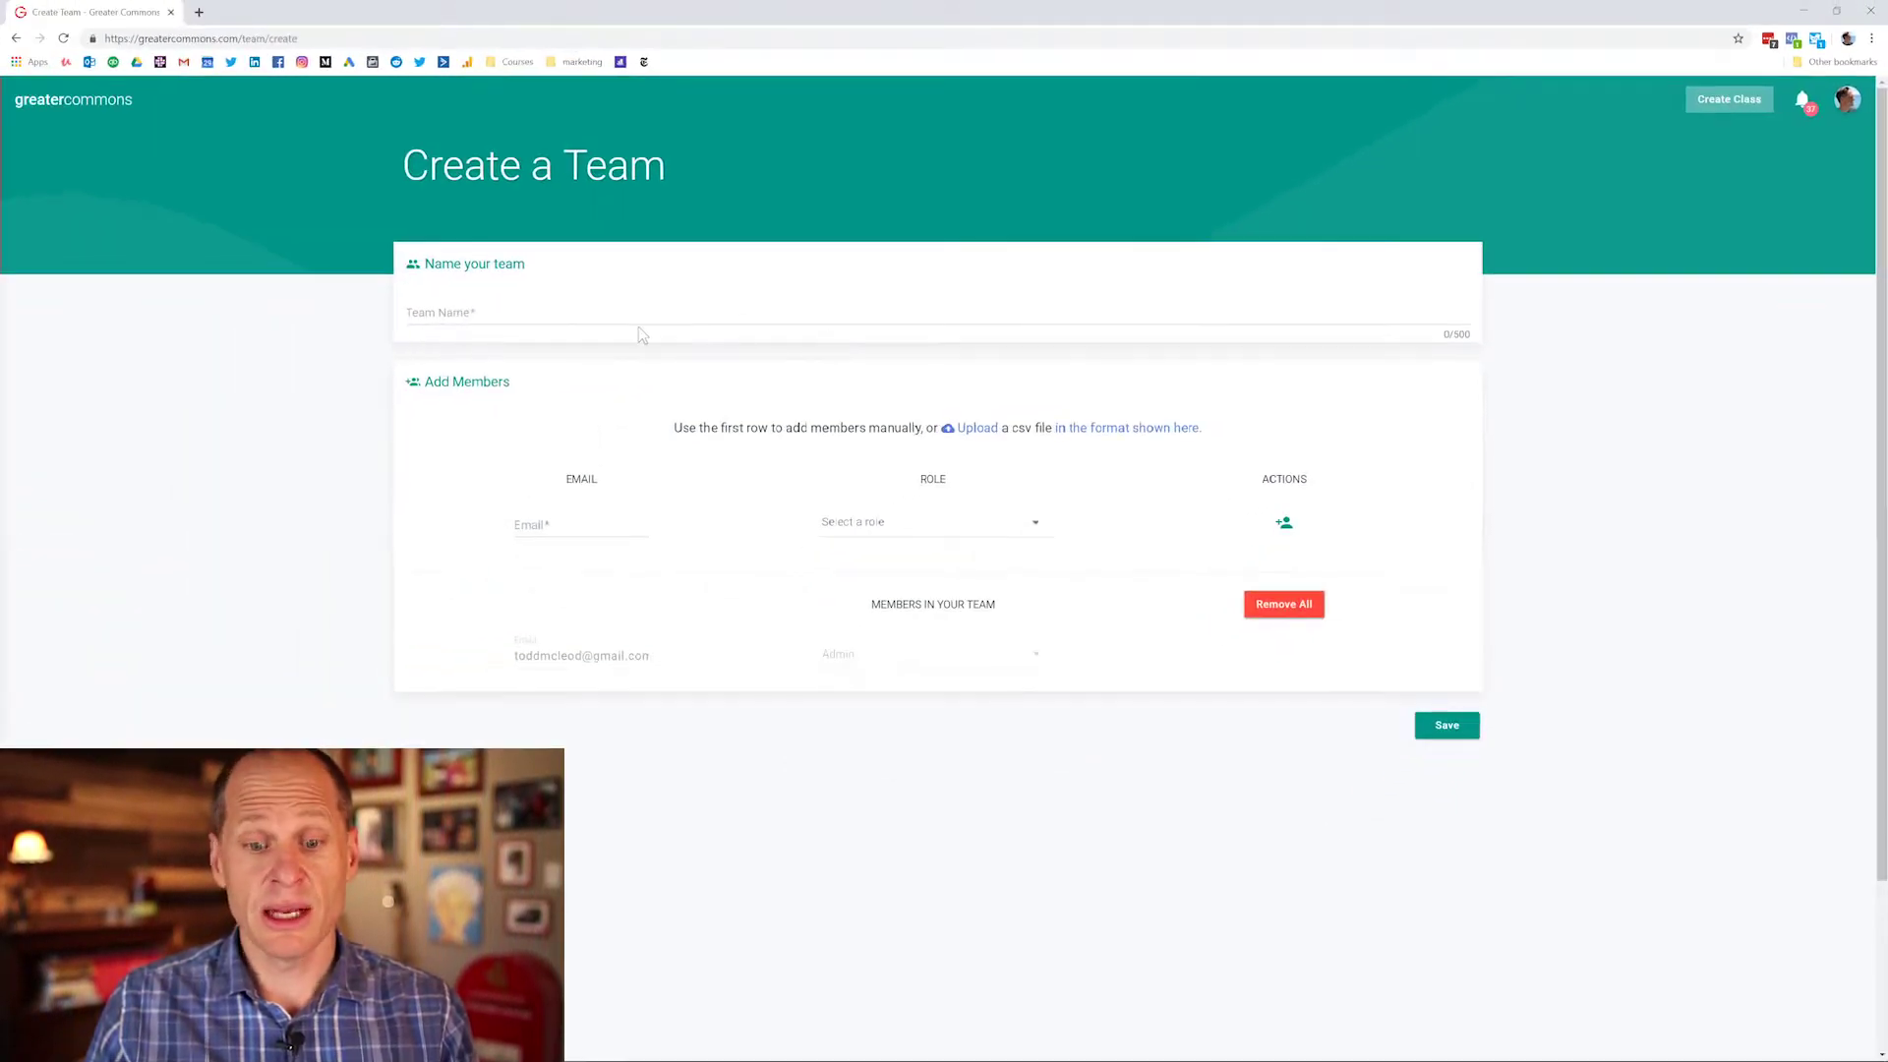
left_click(321, 363)
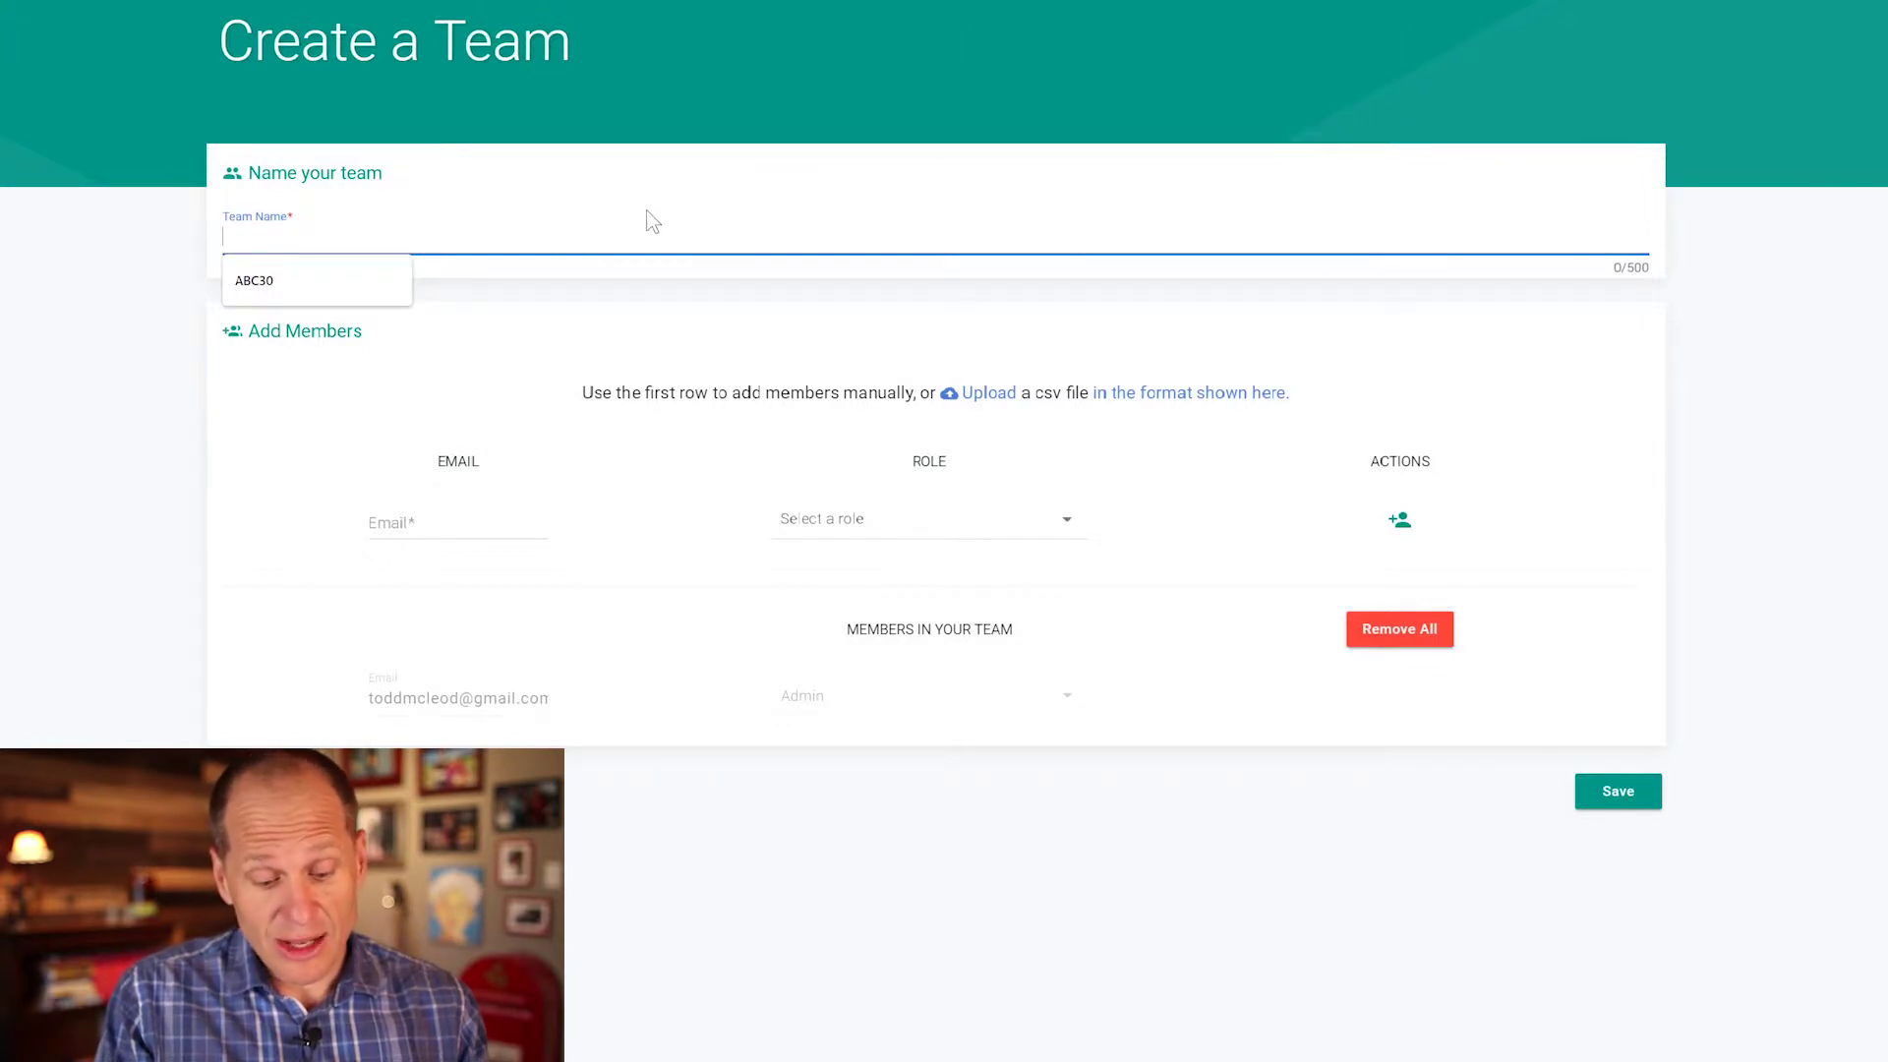
type("Turtle Sur")
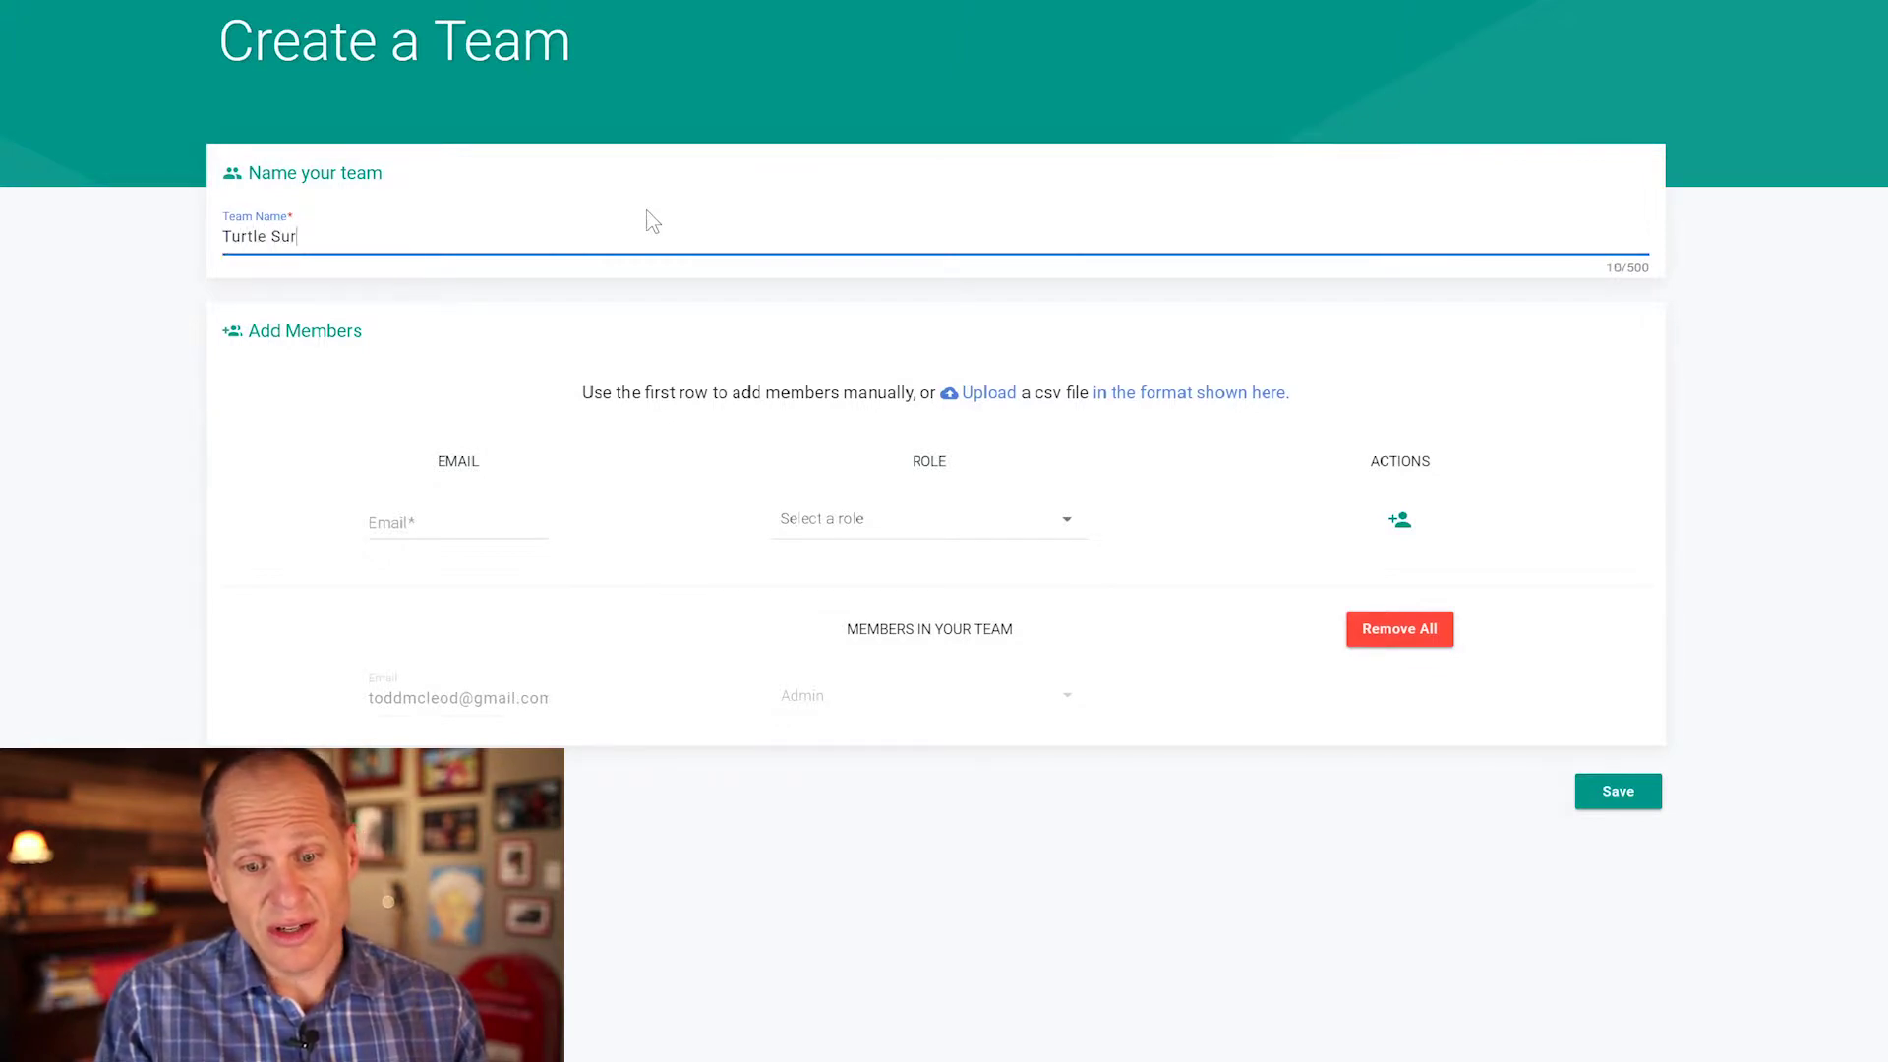
type("f Peanut Butter")
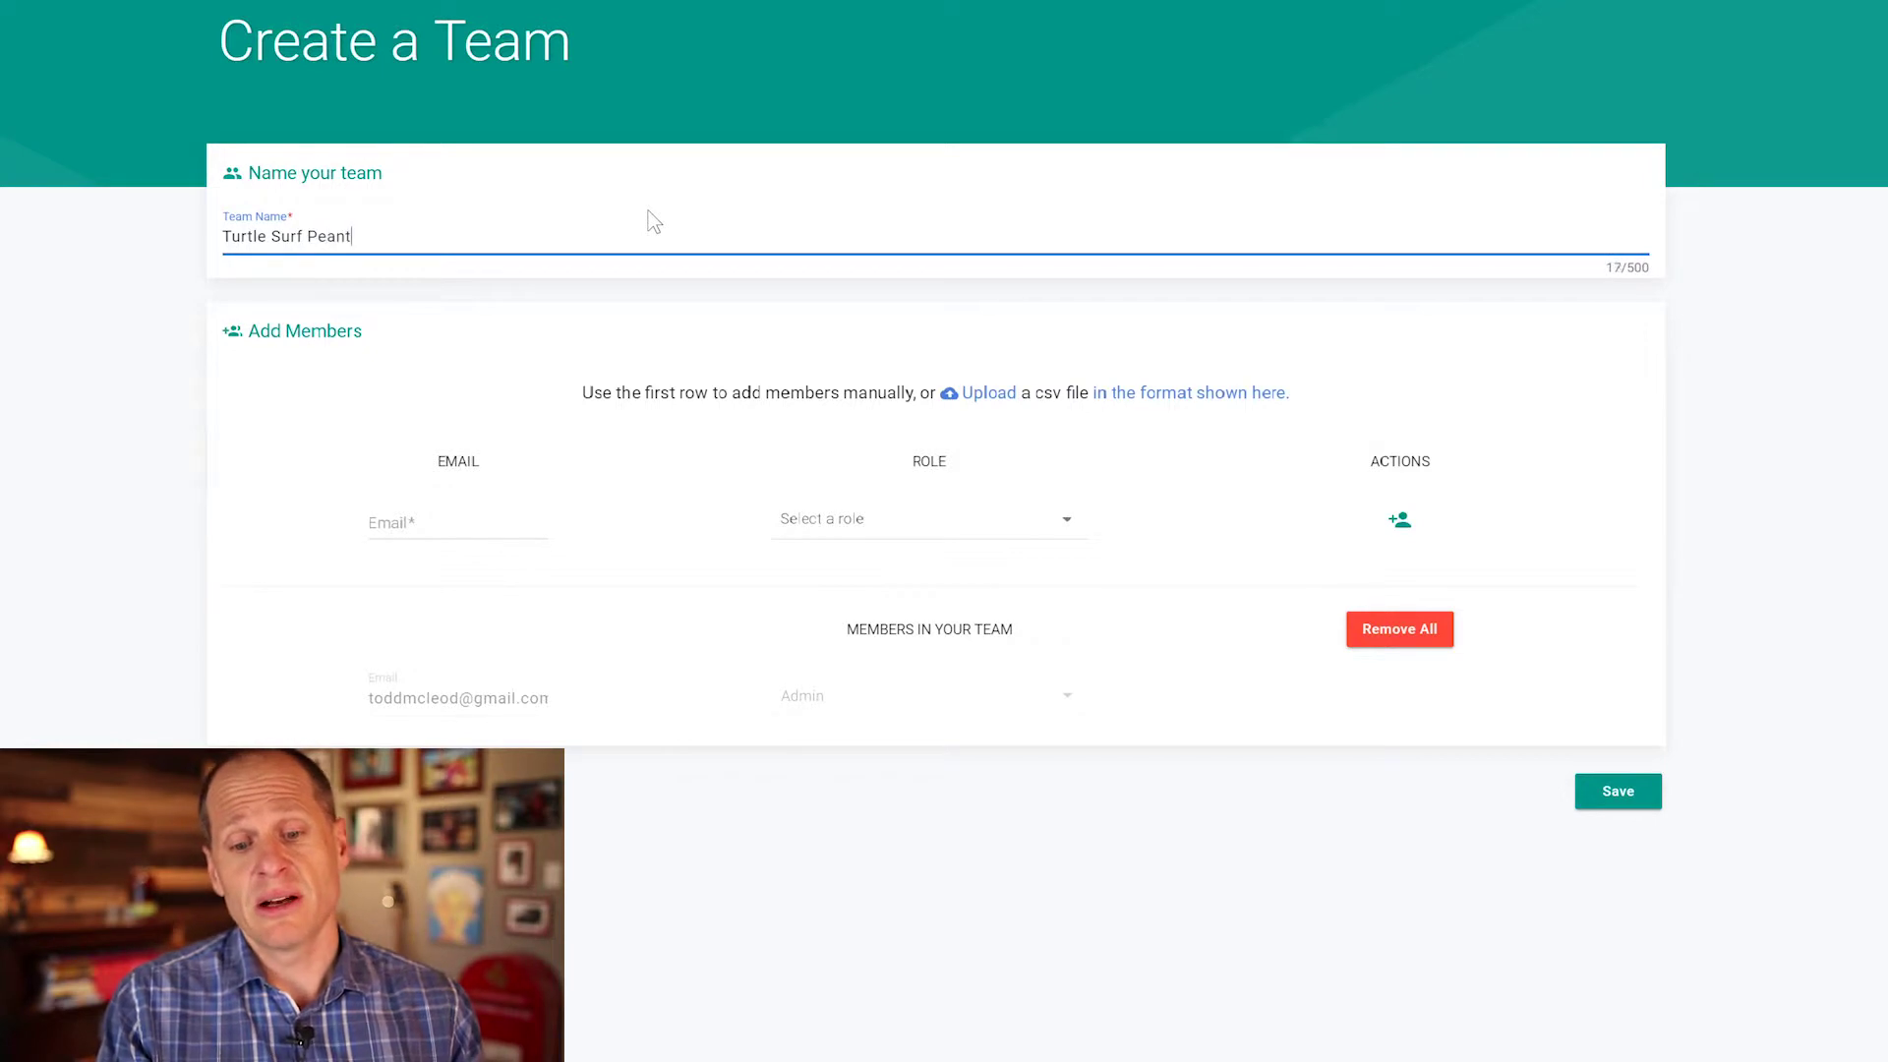
type(" Jam")
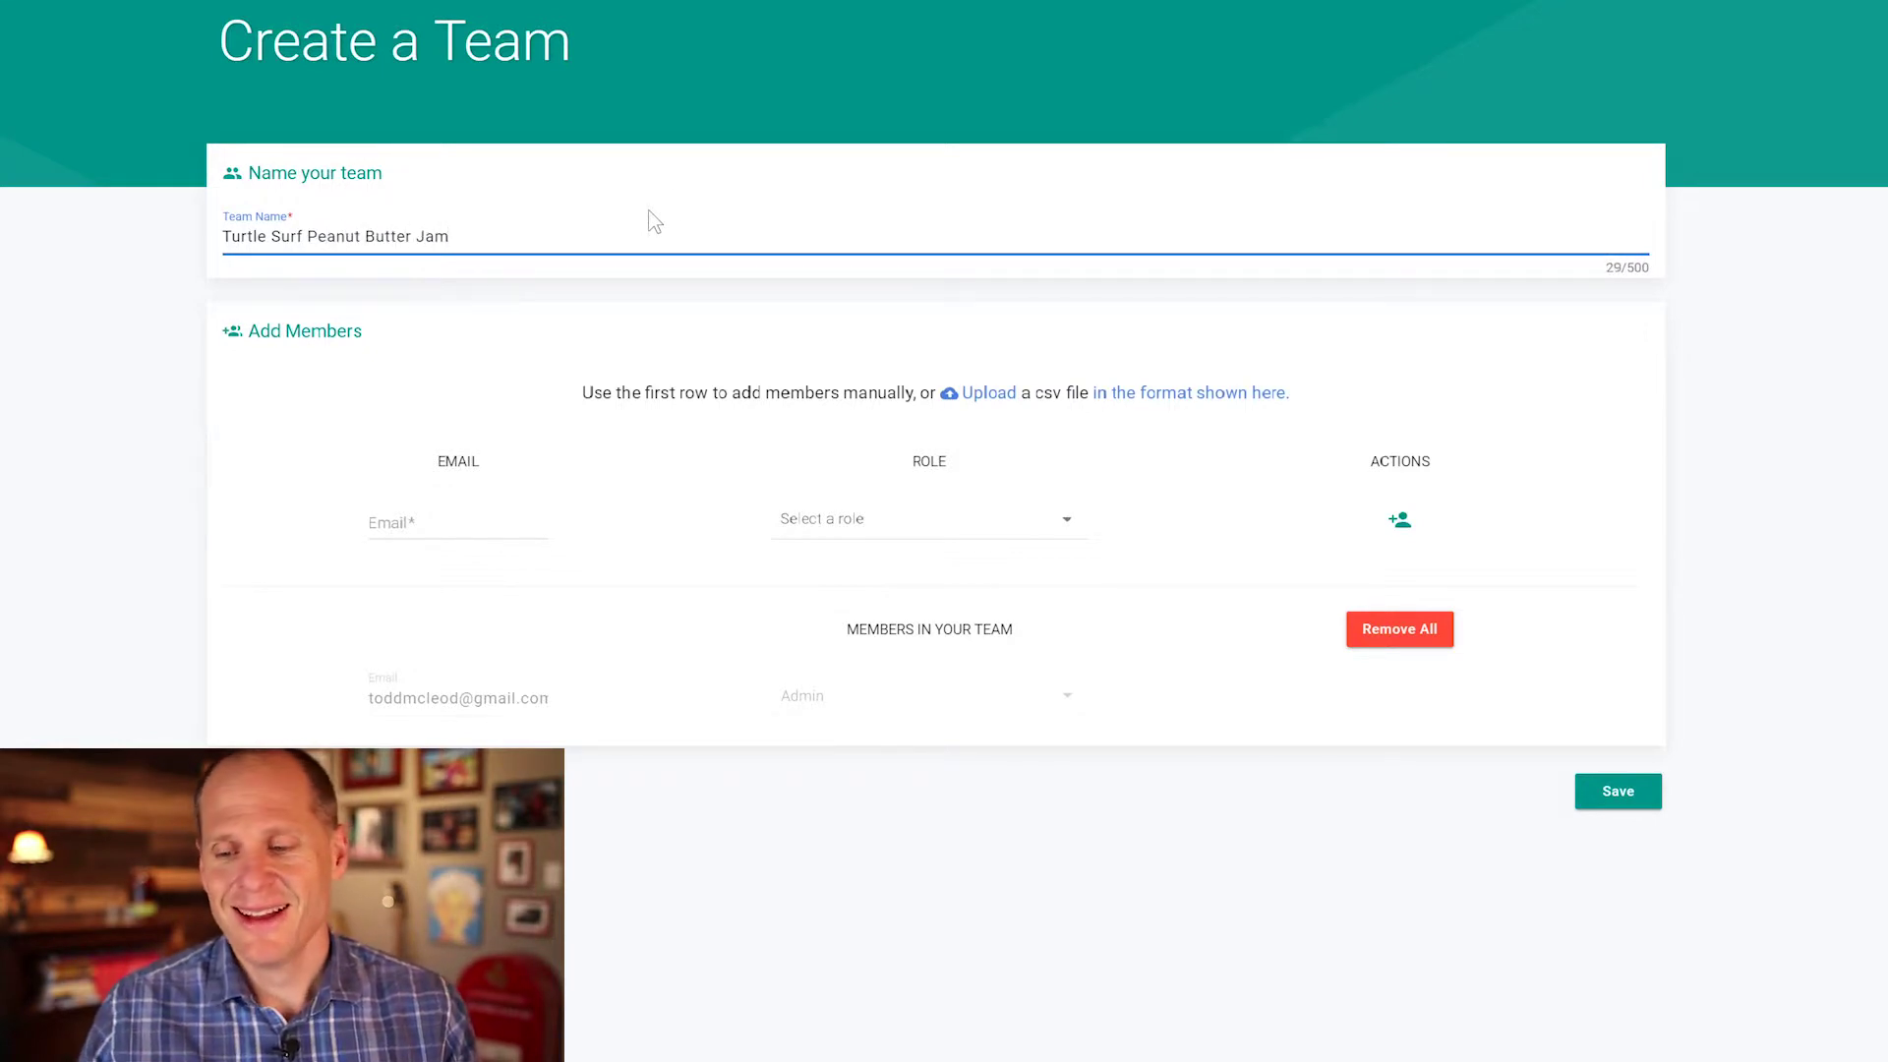
Step: Enter a suggested test e-mail for the first member, then bring up the role choices and team-roles guide
left_click(413, 524)
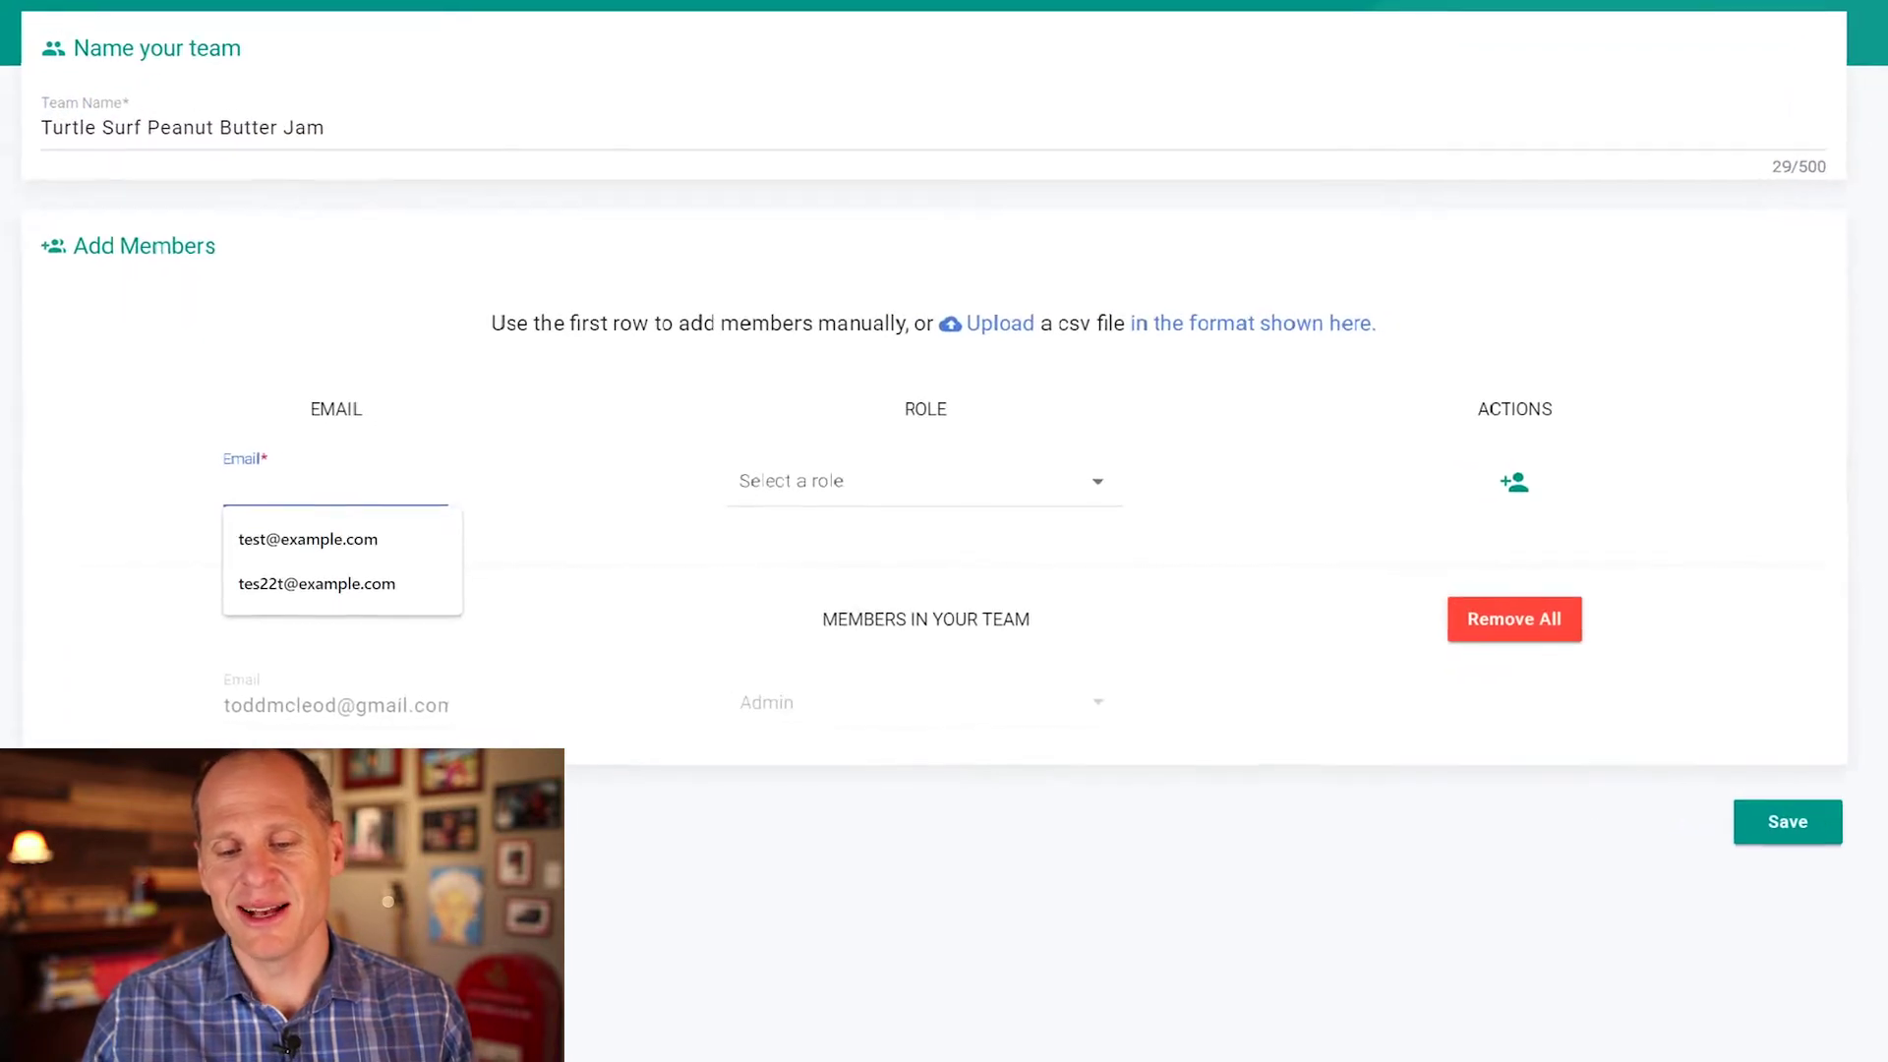
left_click(281, 588)
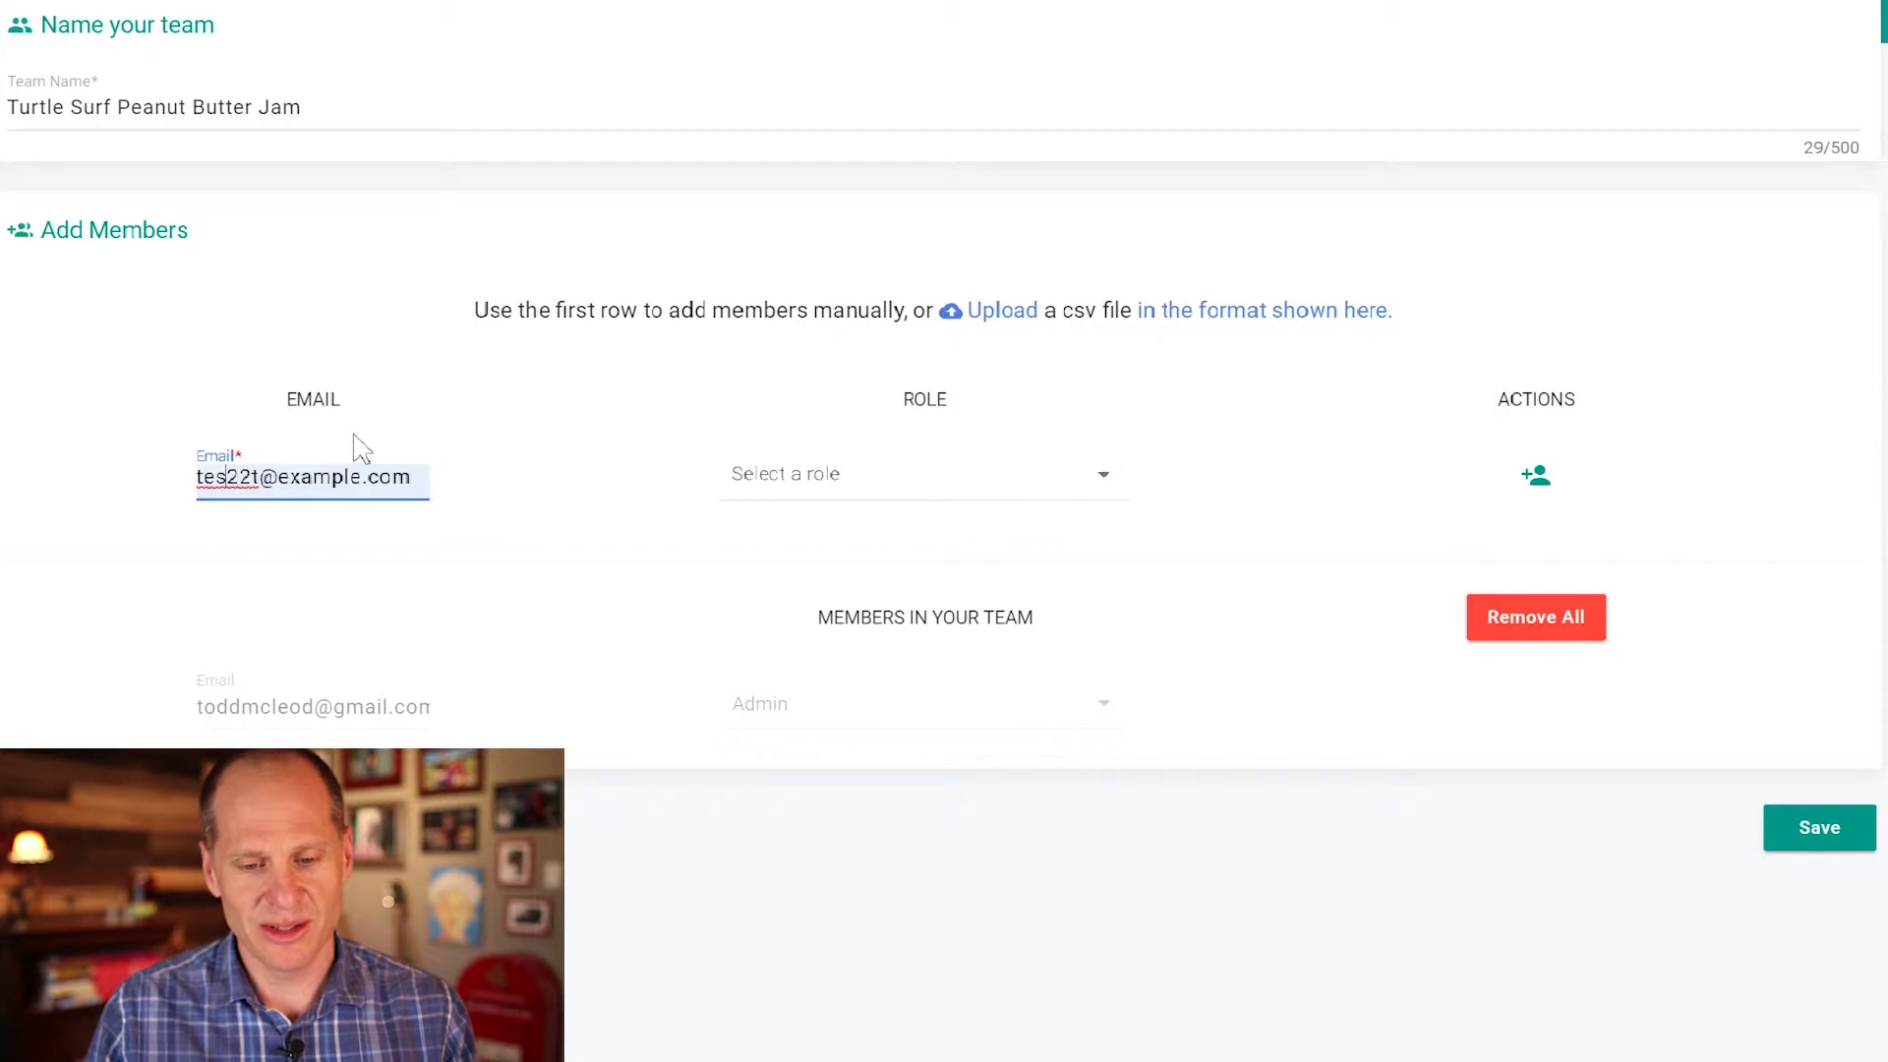
type("t")
key("Delete")
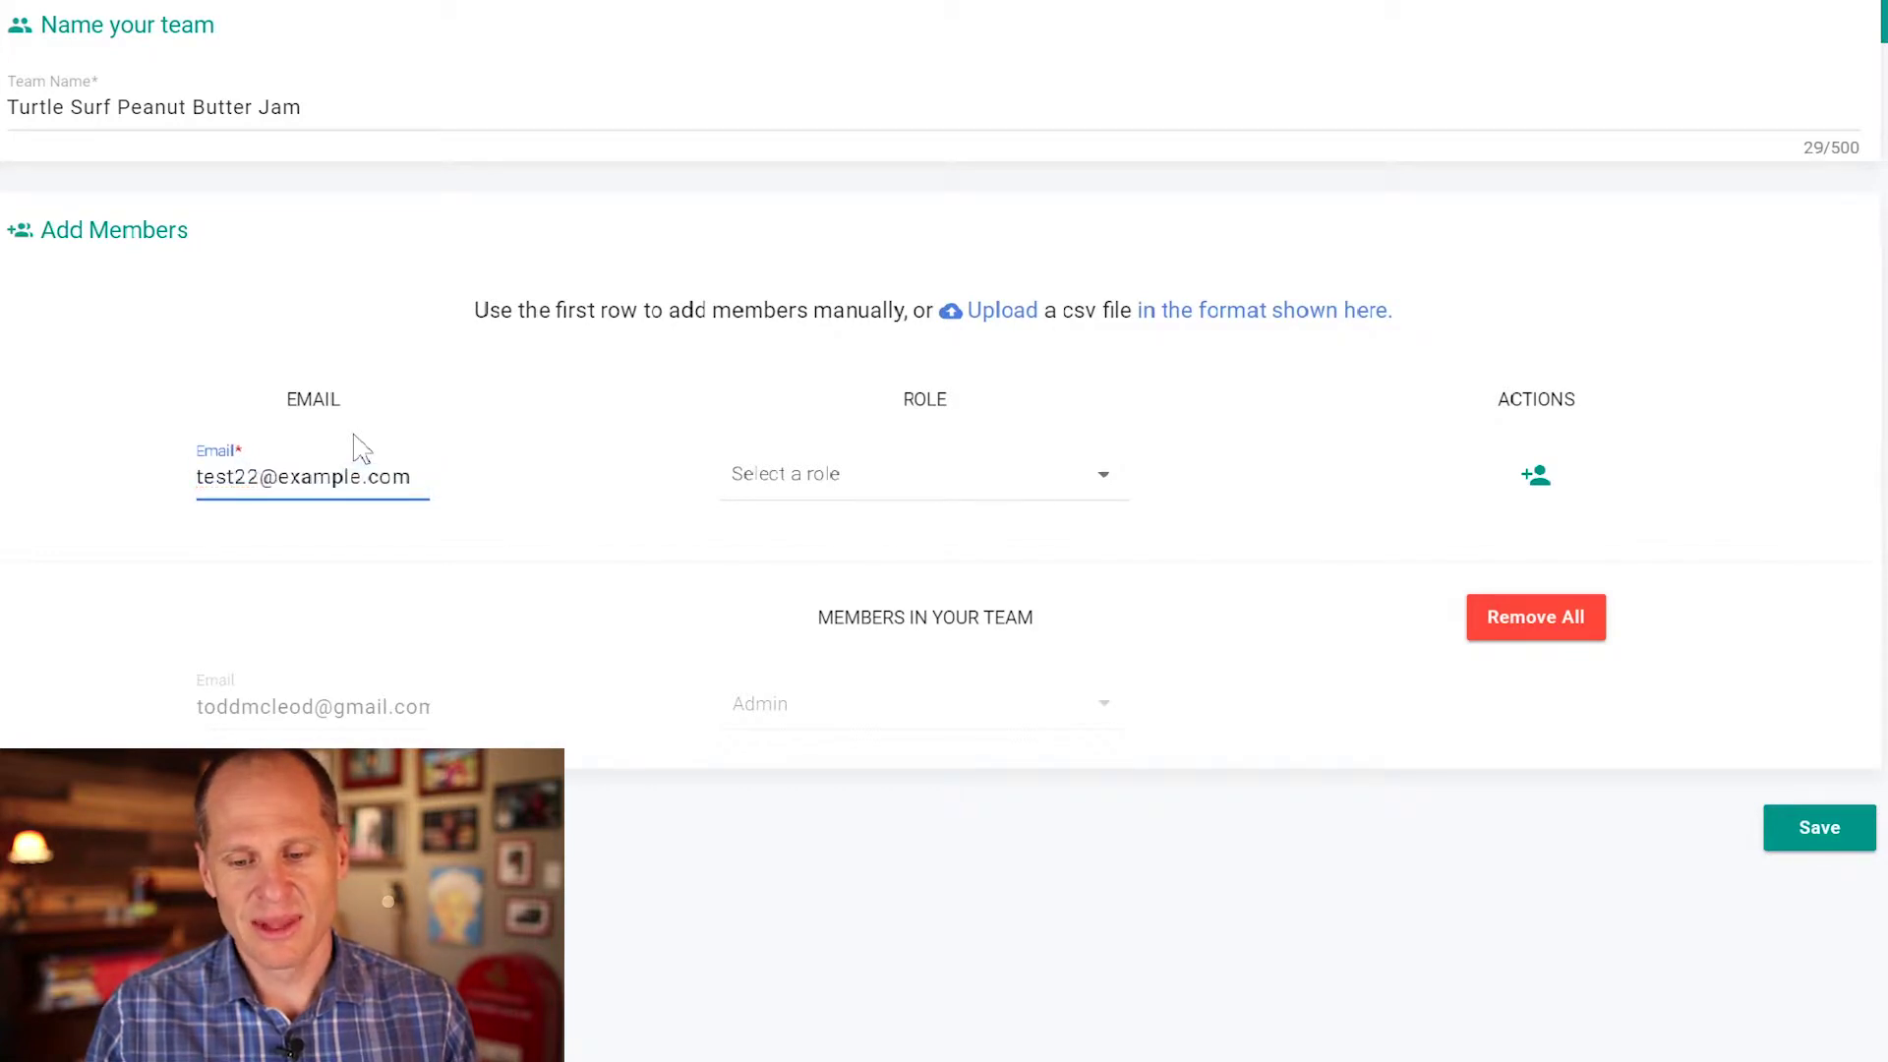
left_click(827, 481)
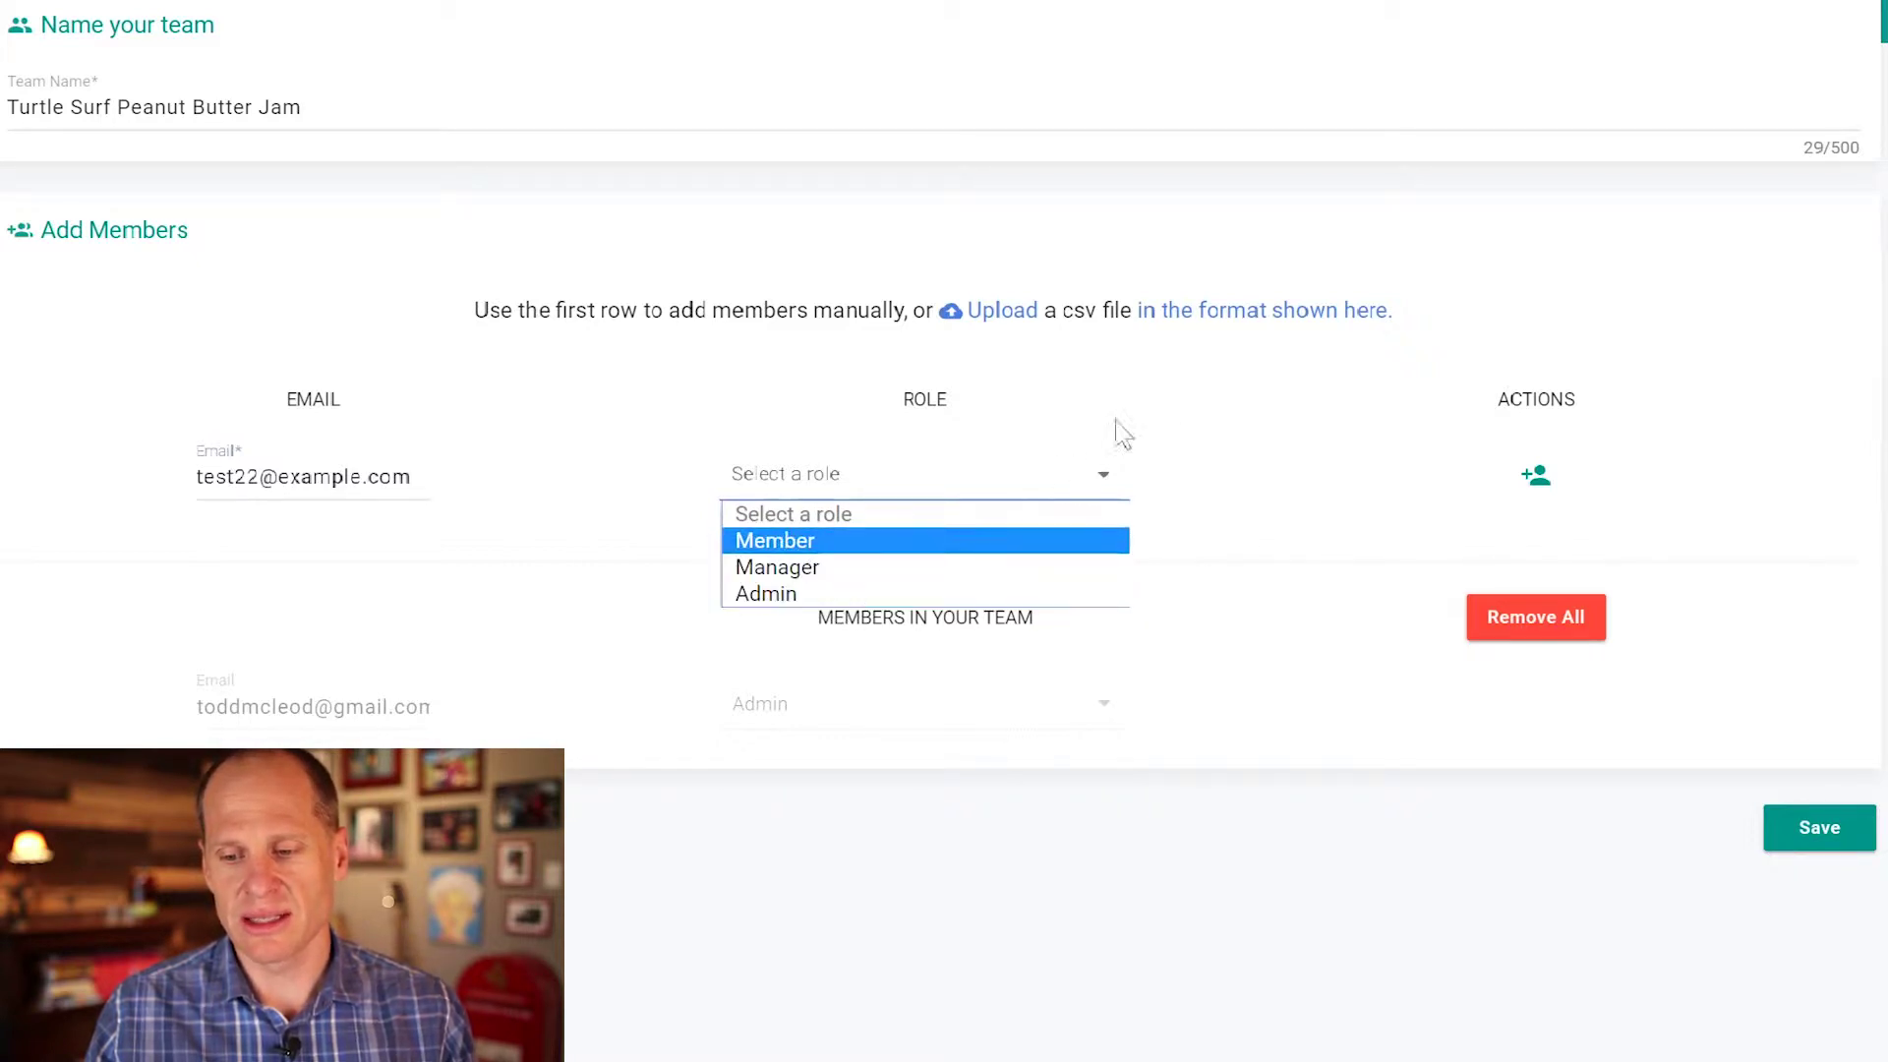
left_click(1279, 339)
left_click(1266, 320)
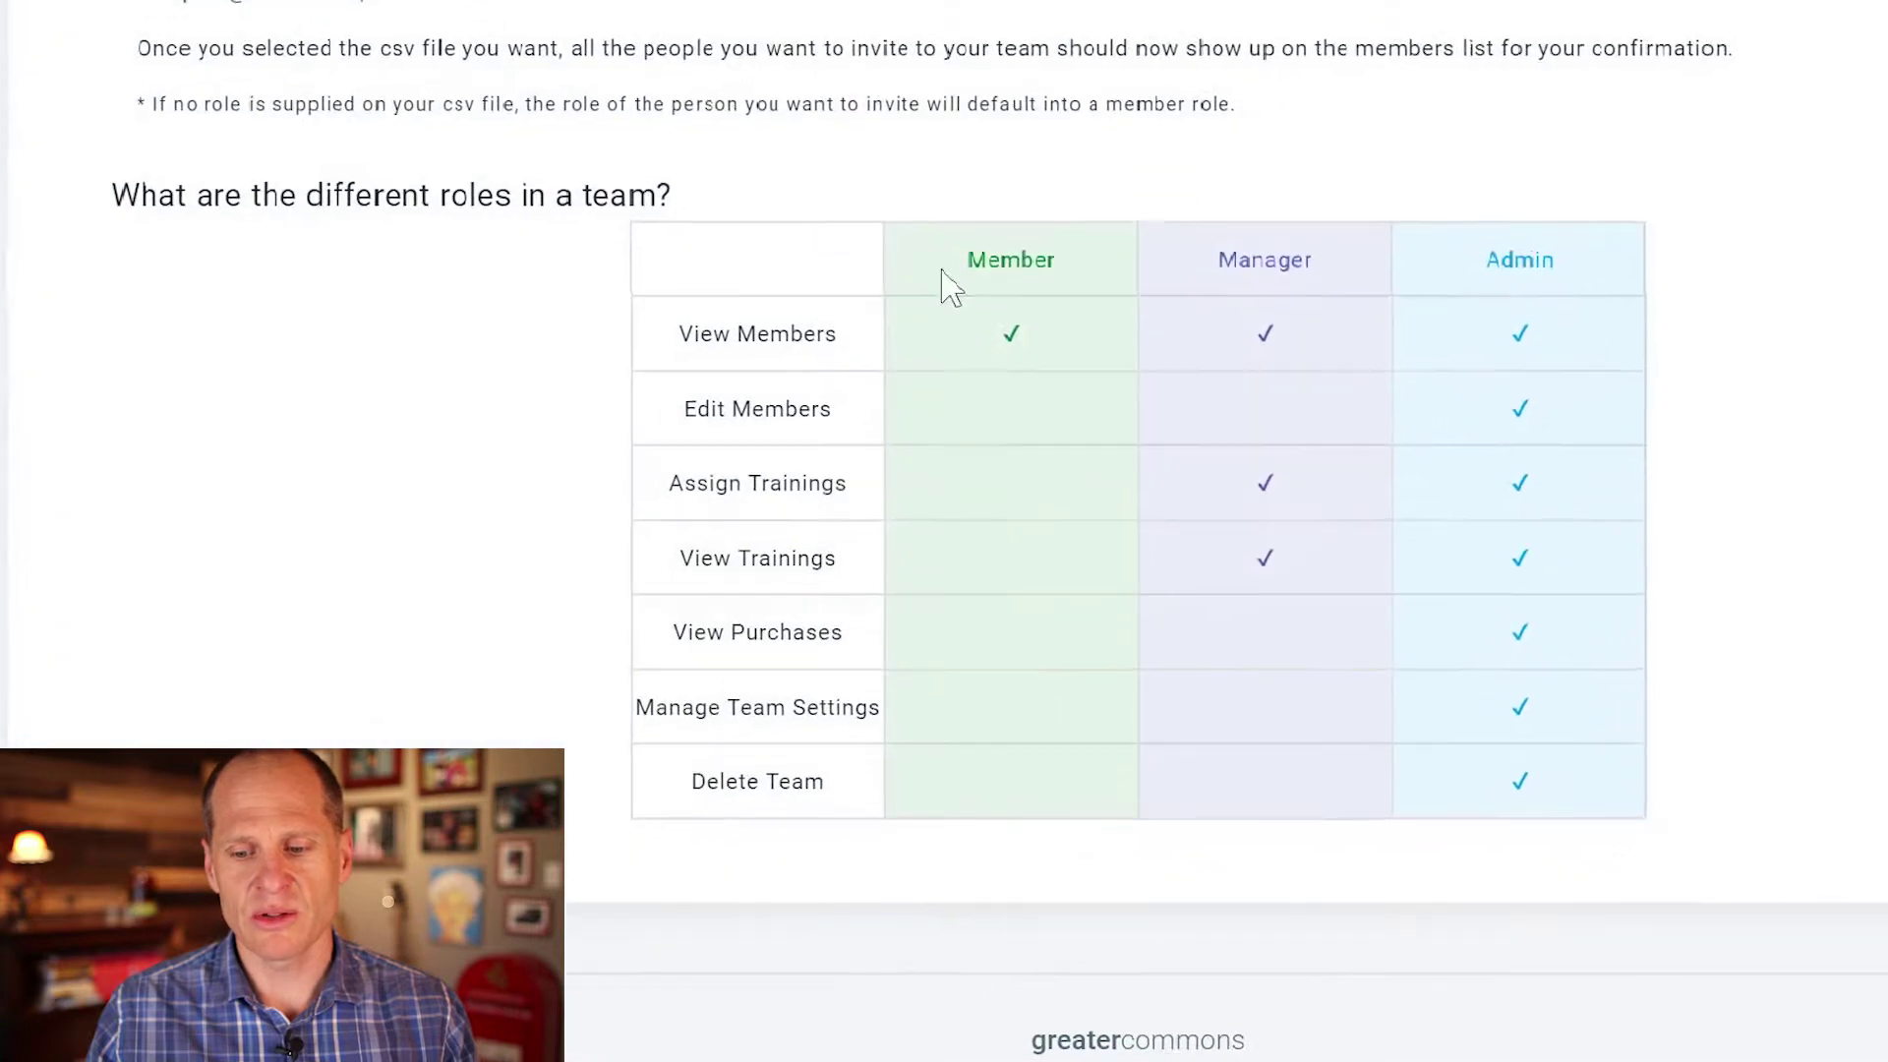
left_click_drag(810, 204, 664, 204)
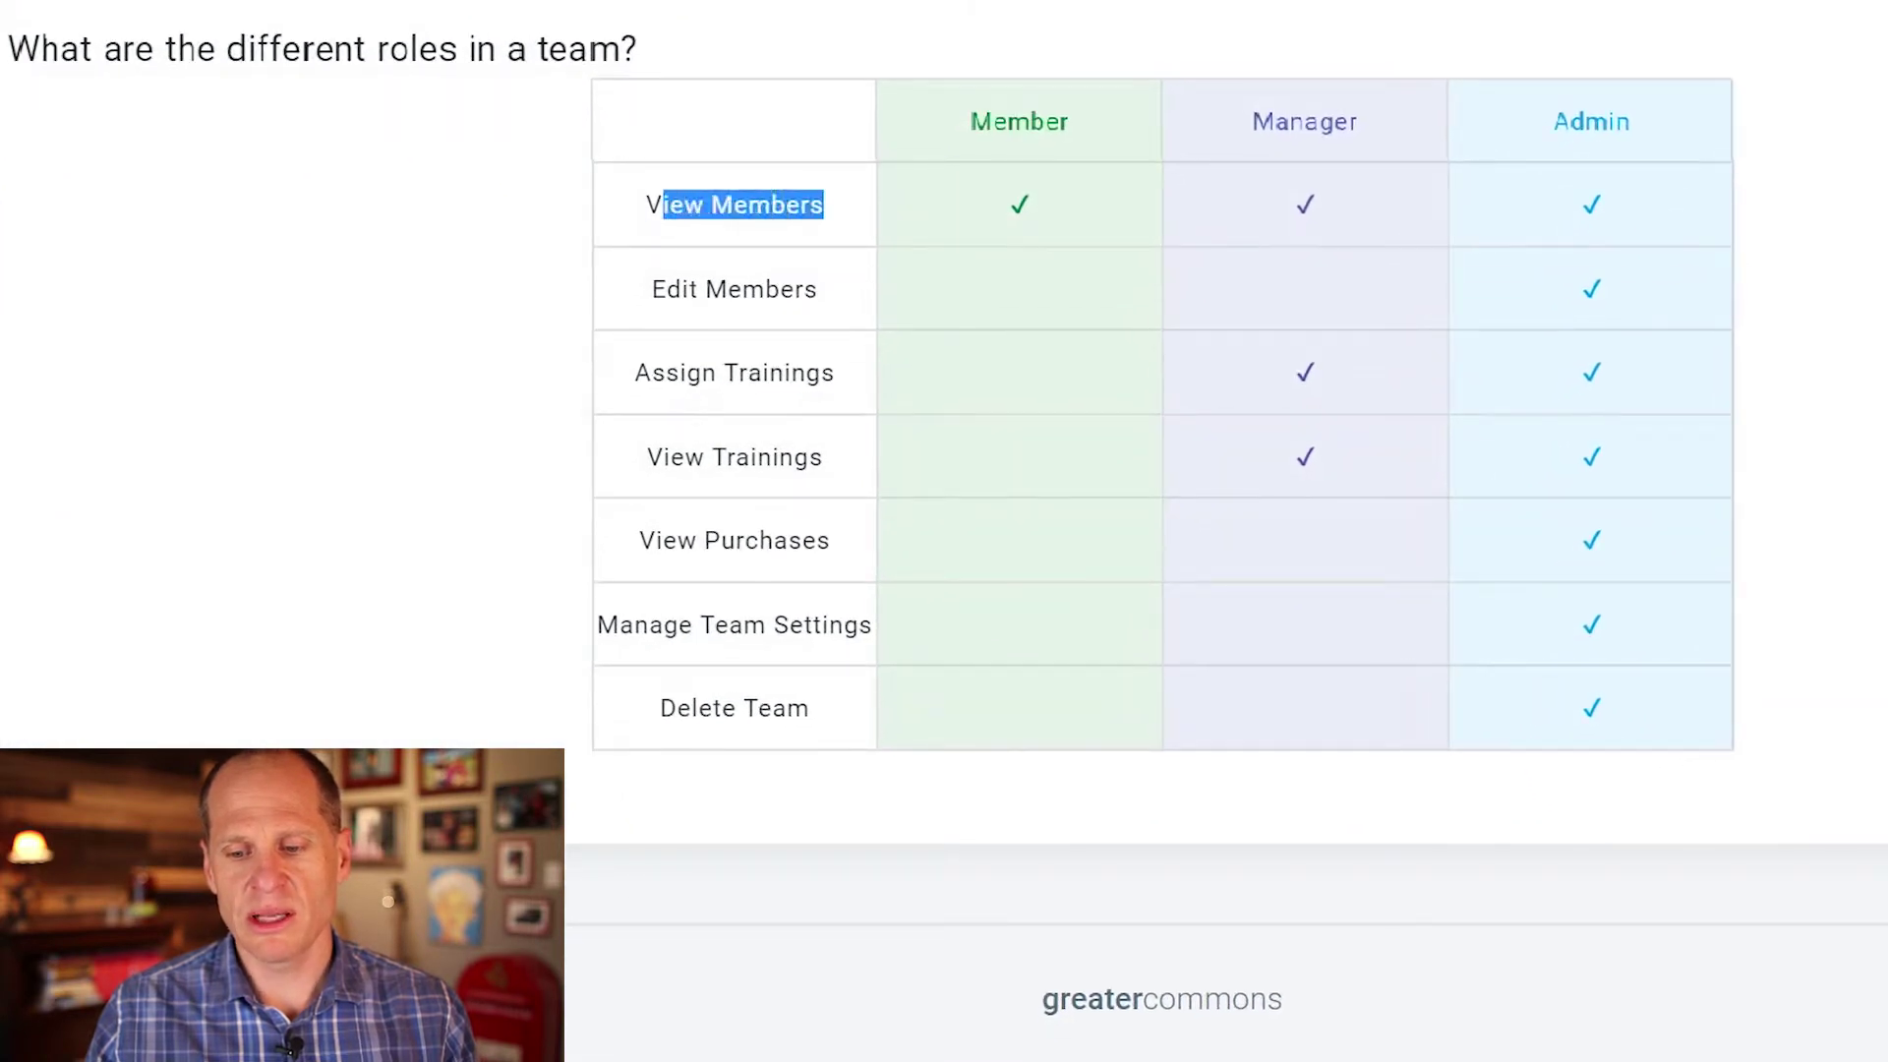
left_click(1229, 120)
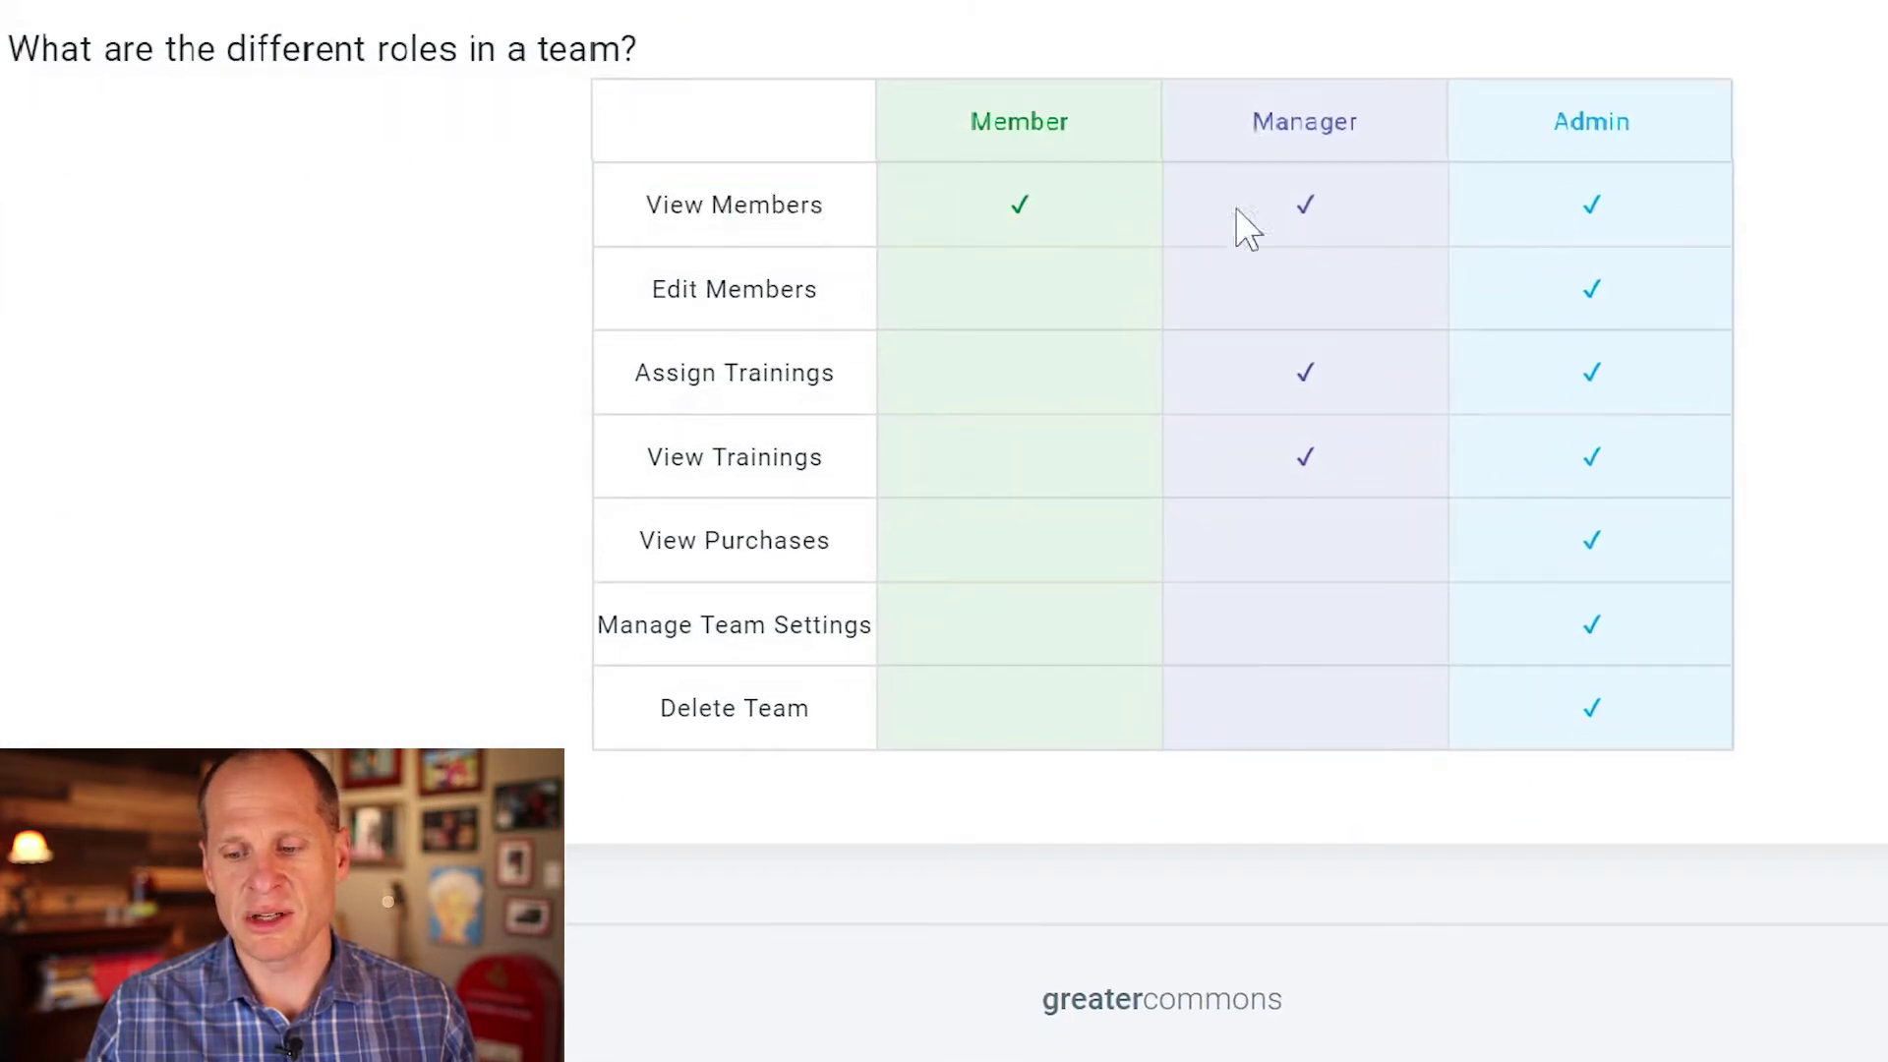
left_click_drag(792, 225, 660, 207)
left_click_drag(821, 373, 702, 376)
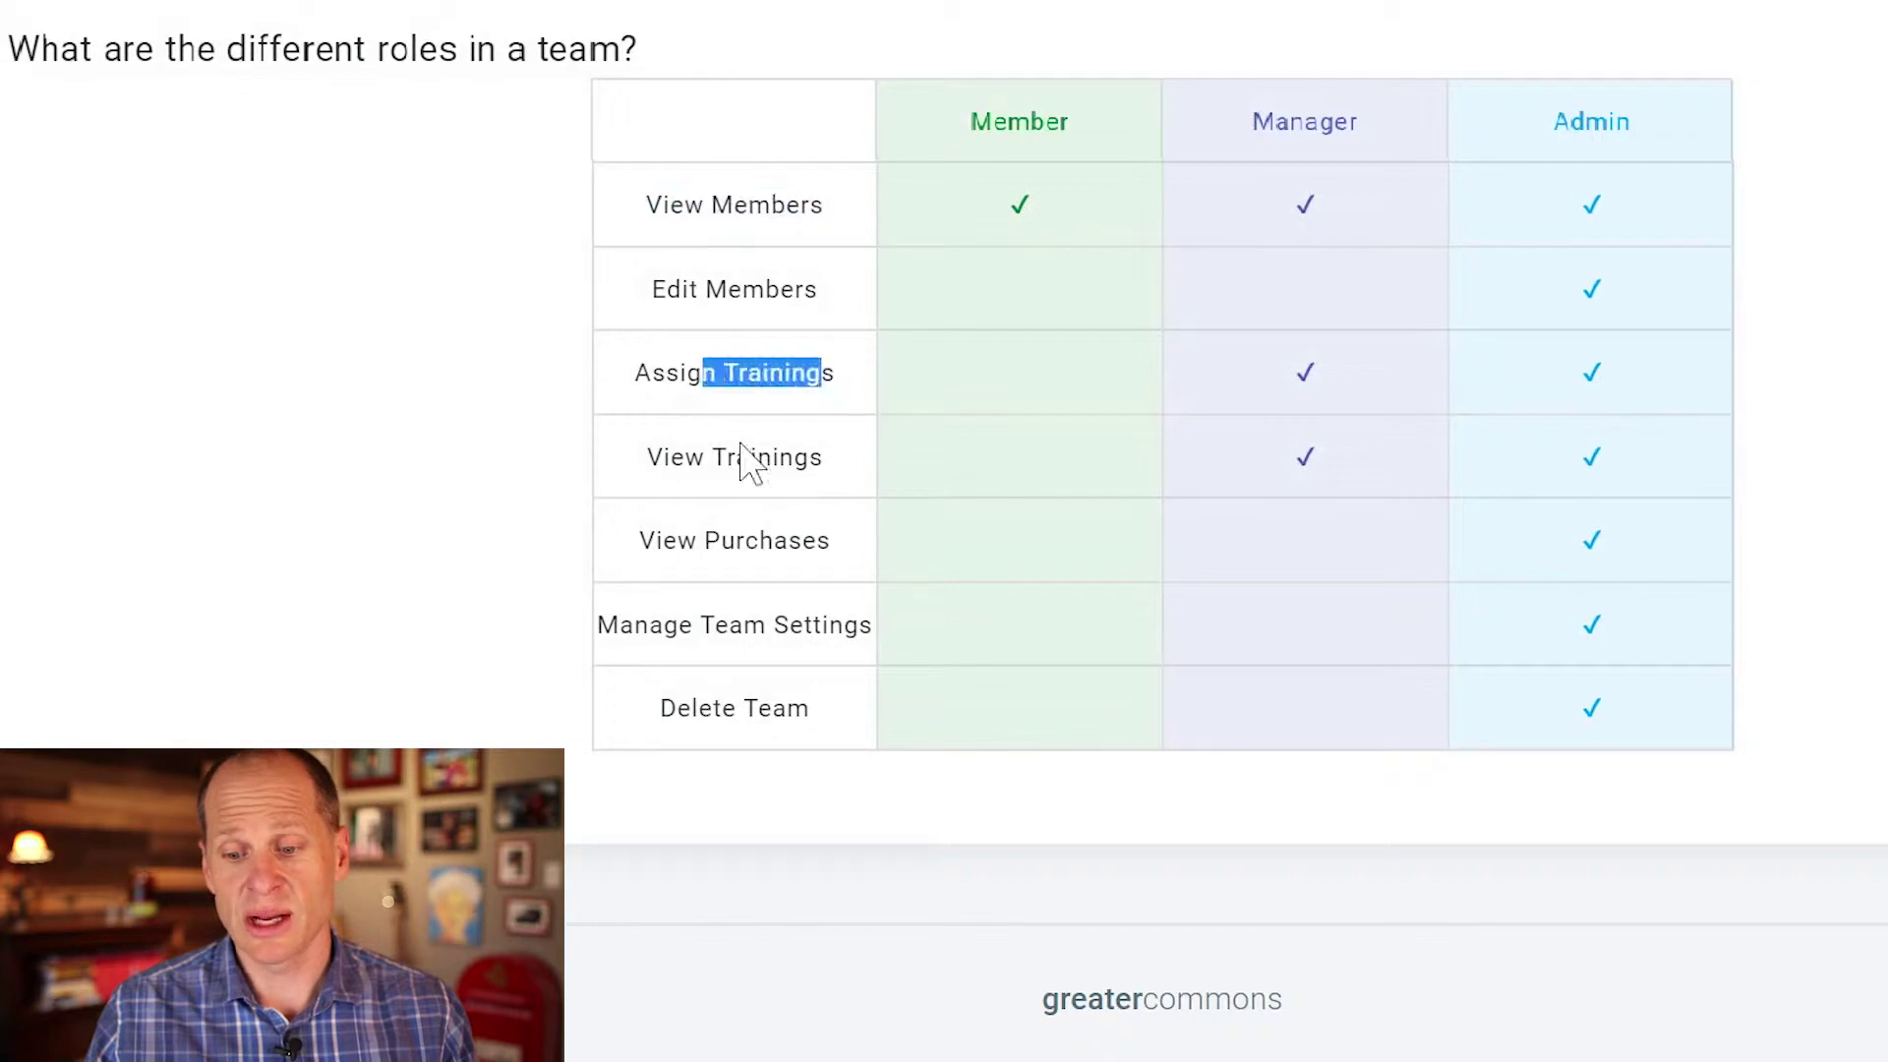
left_click_drag(810, 458, 665, 459)
left_click_drag(1618, 122, 1553, 124)
left_click_drag(705, 205, 816, 708)
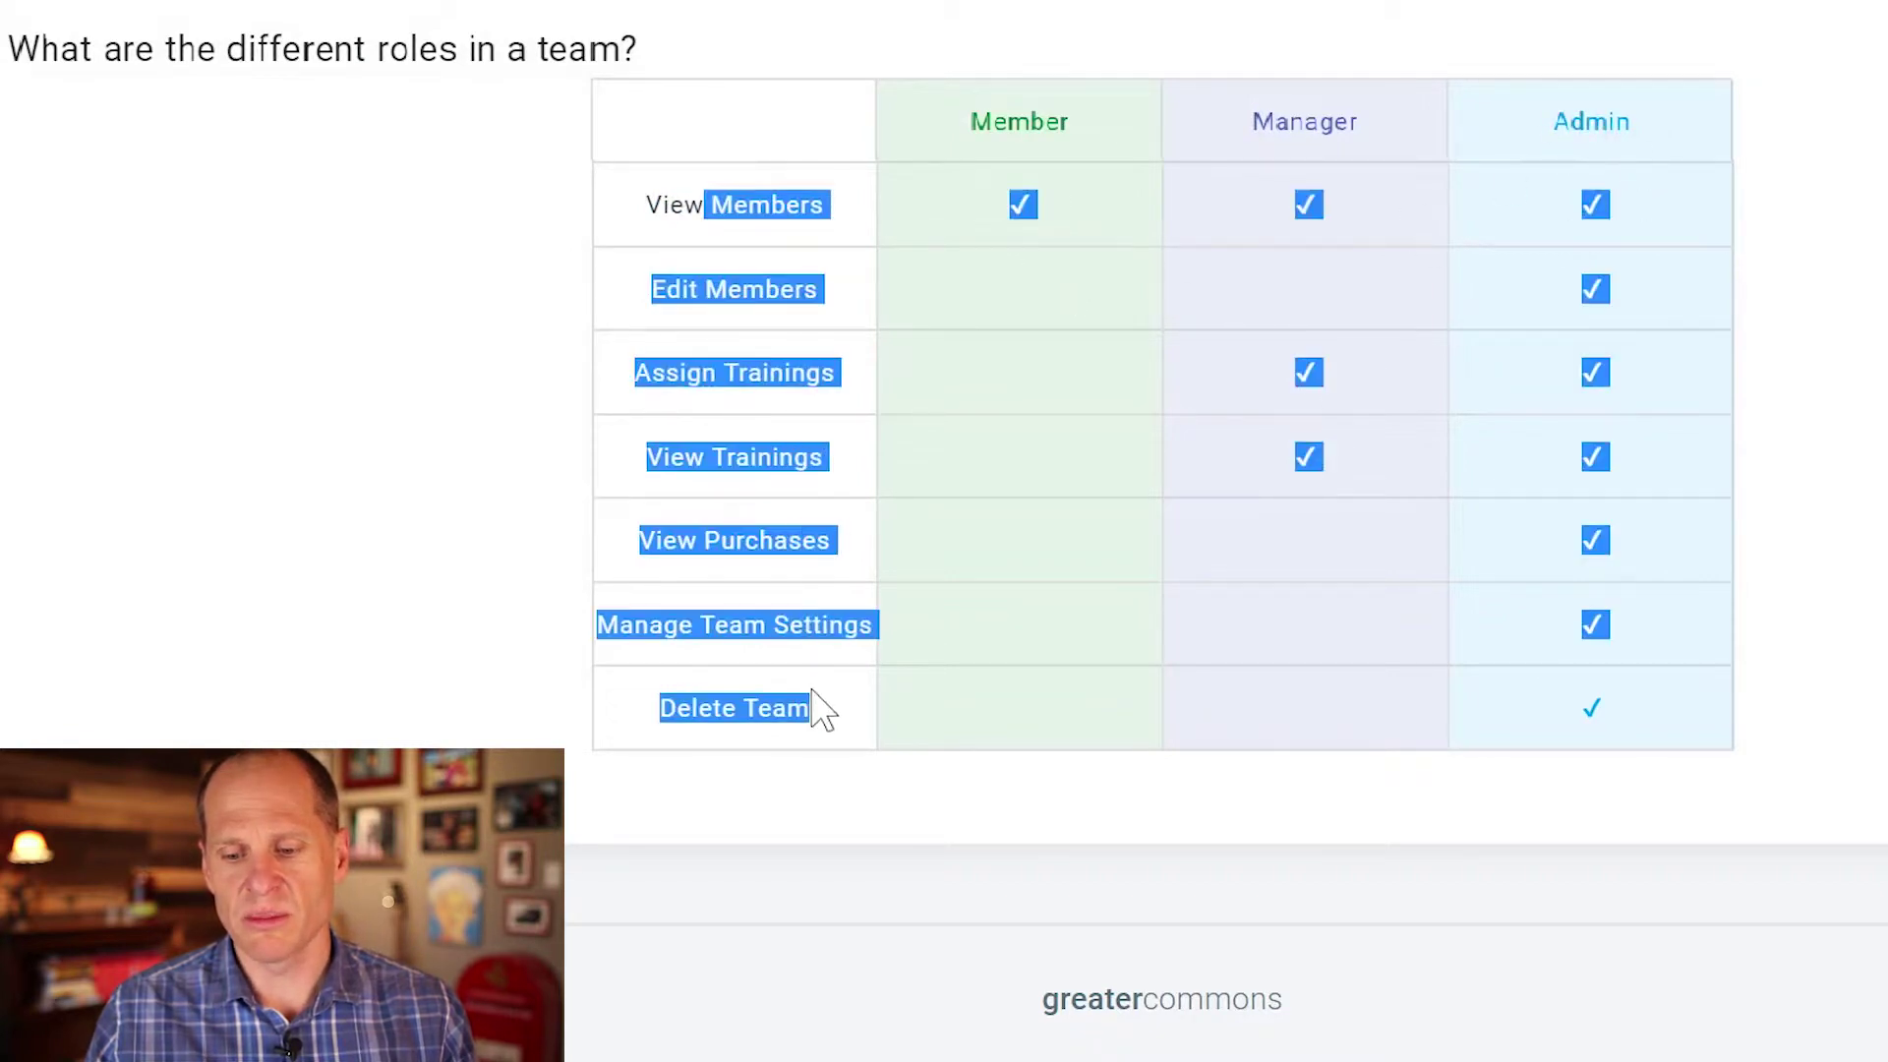
left_click(816, 710)
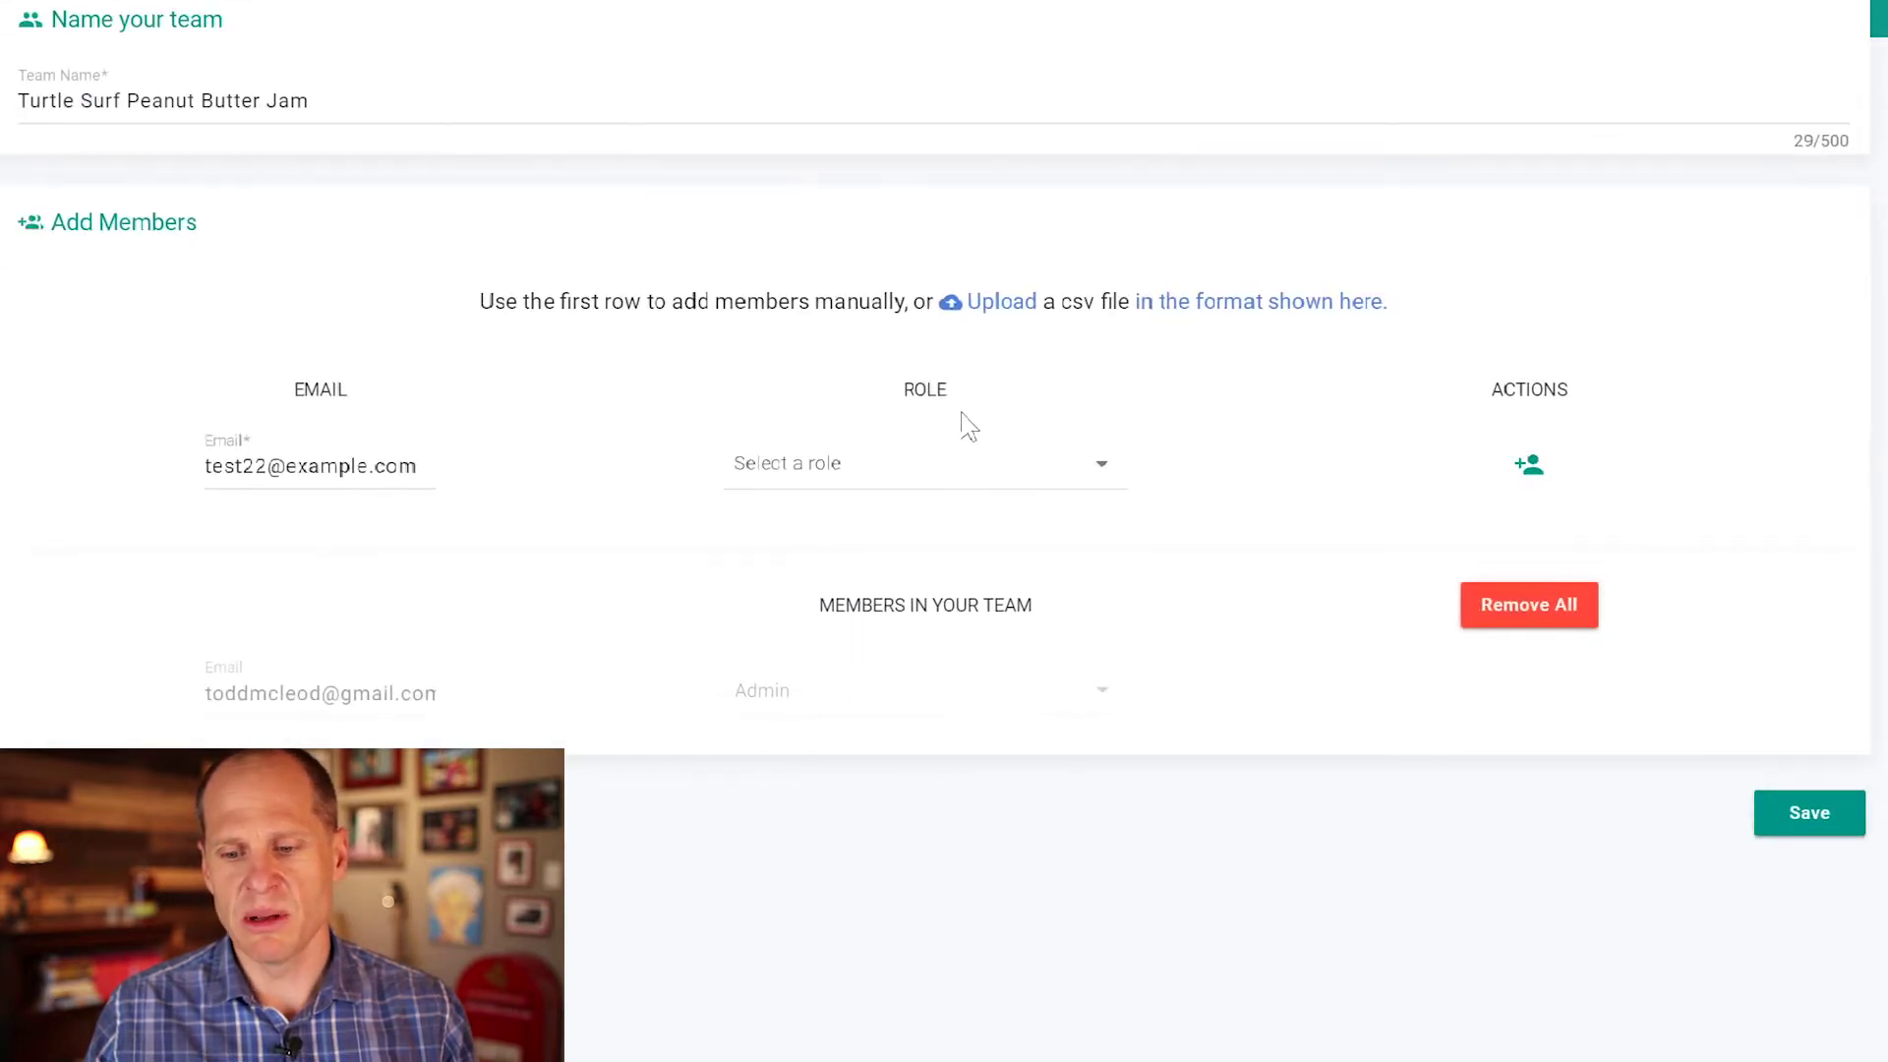
Step: Add the test e-mail to the team's member list with the Member role
left_click(995, 465)
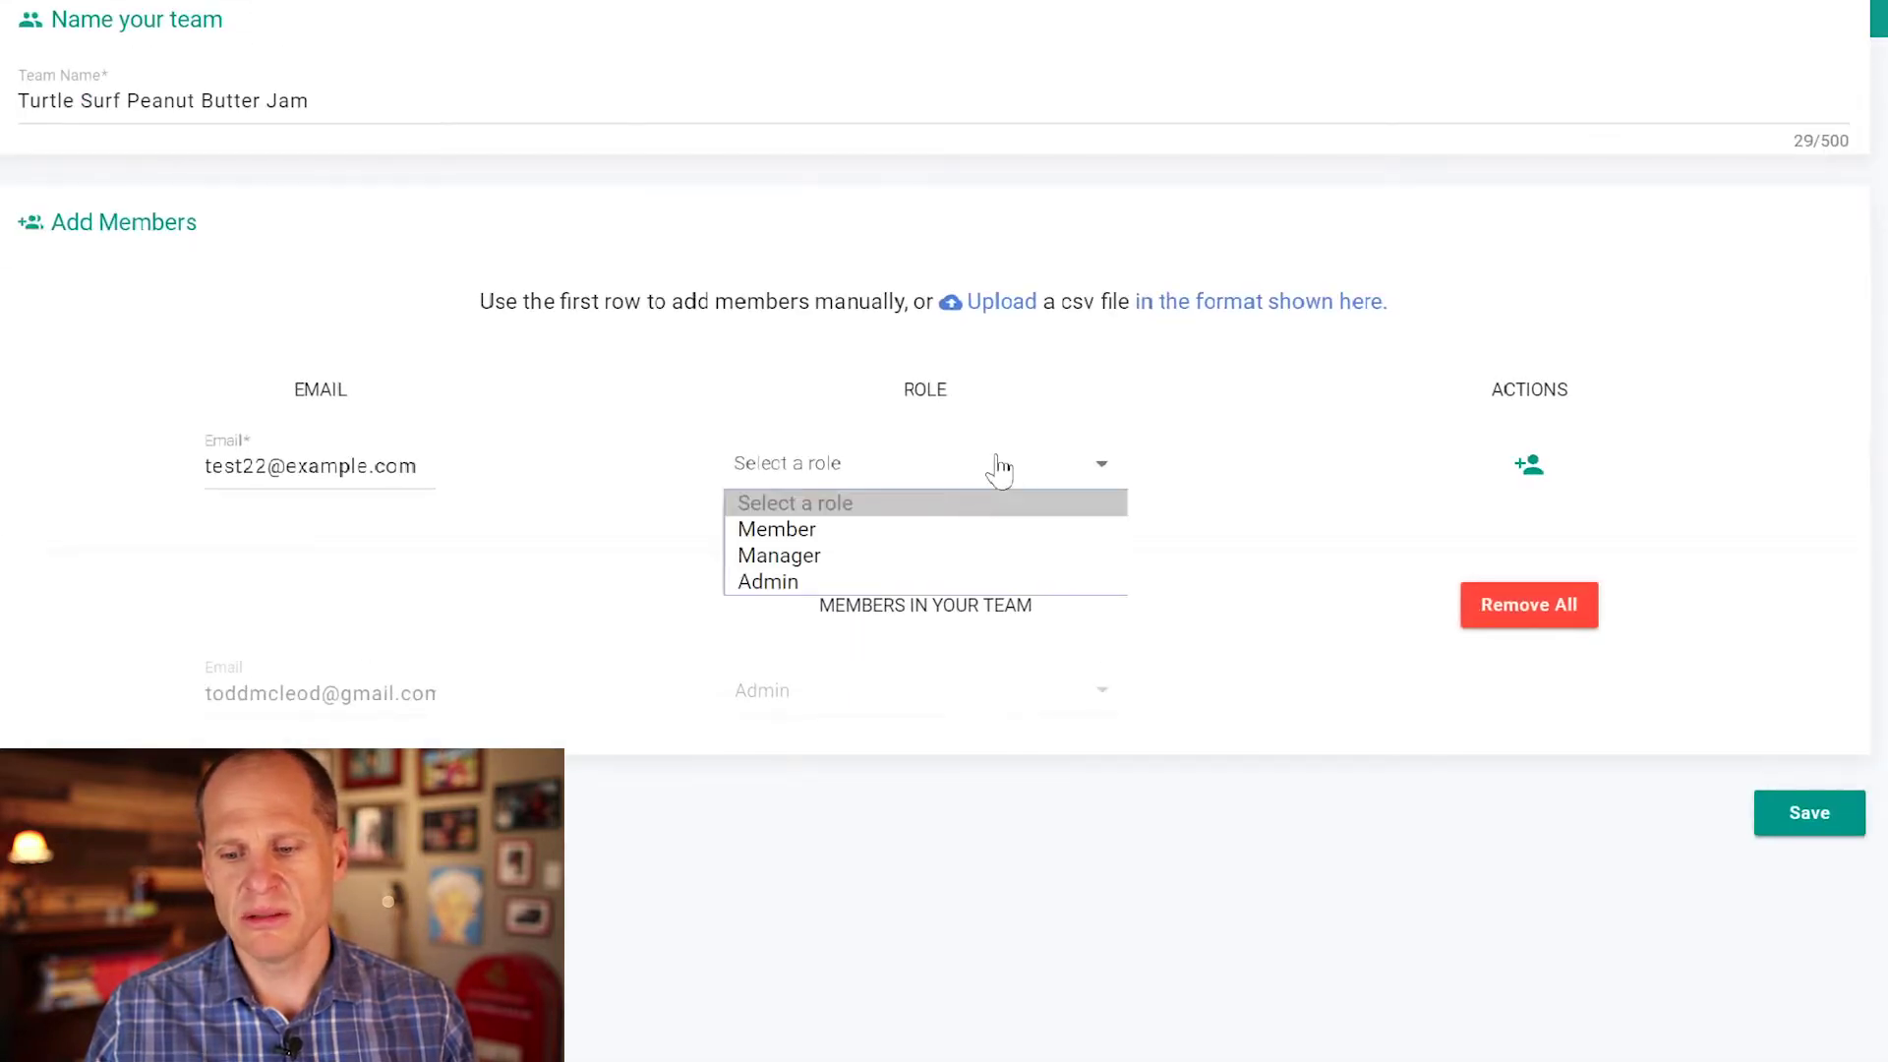
left_click(965, 532)
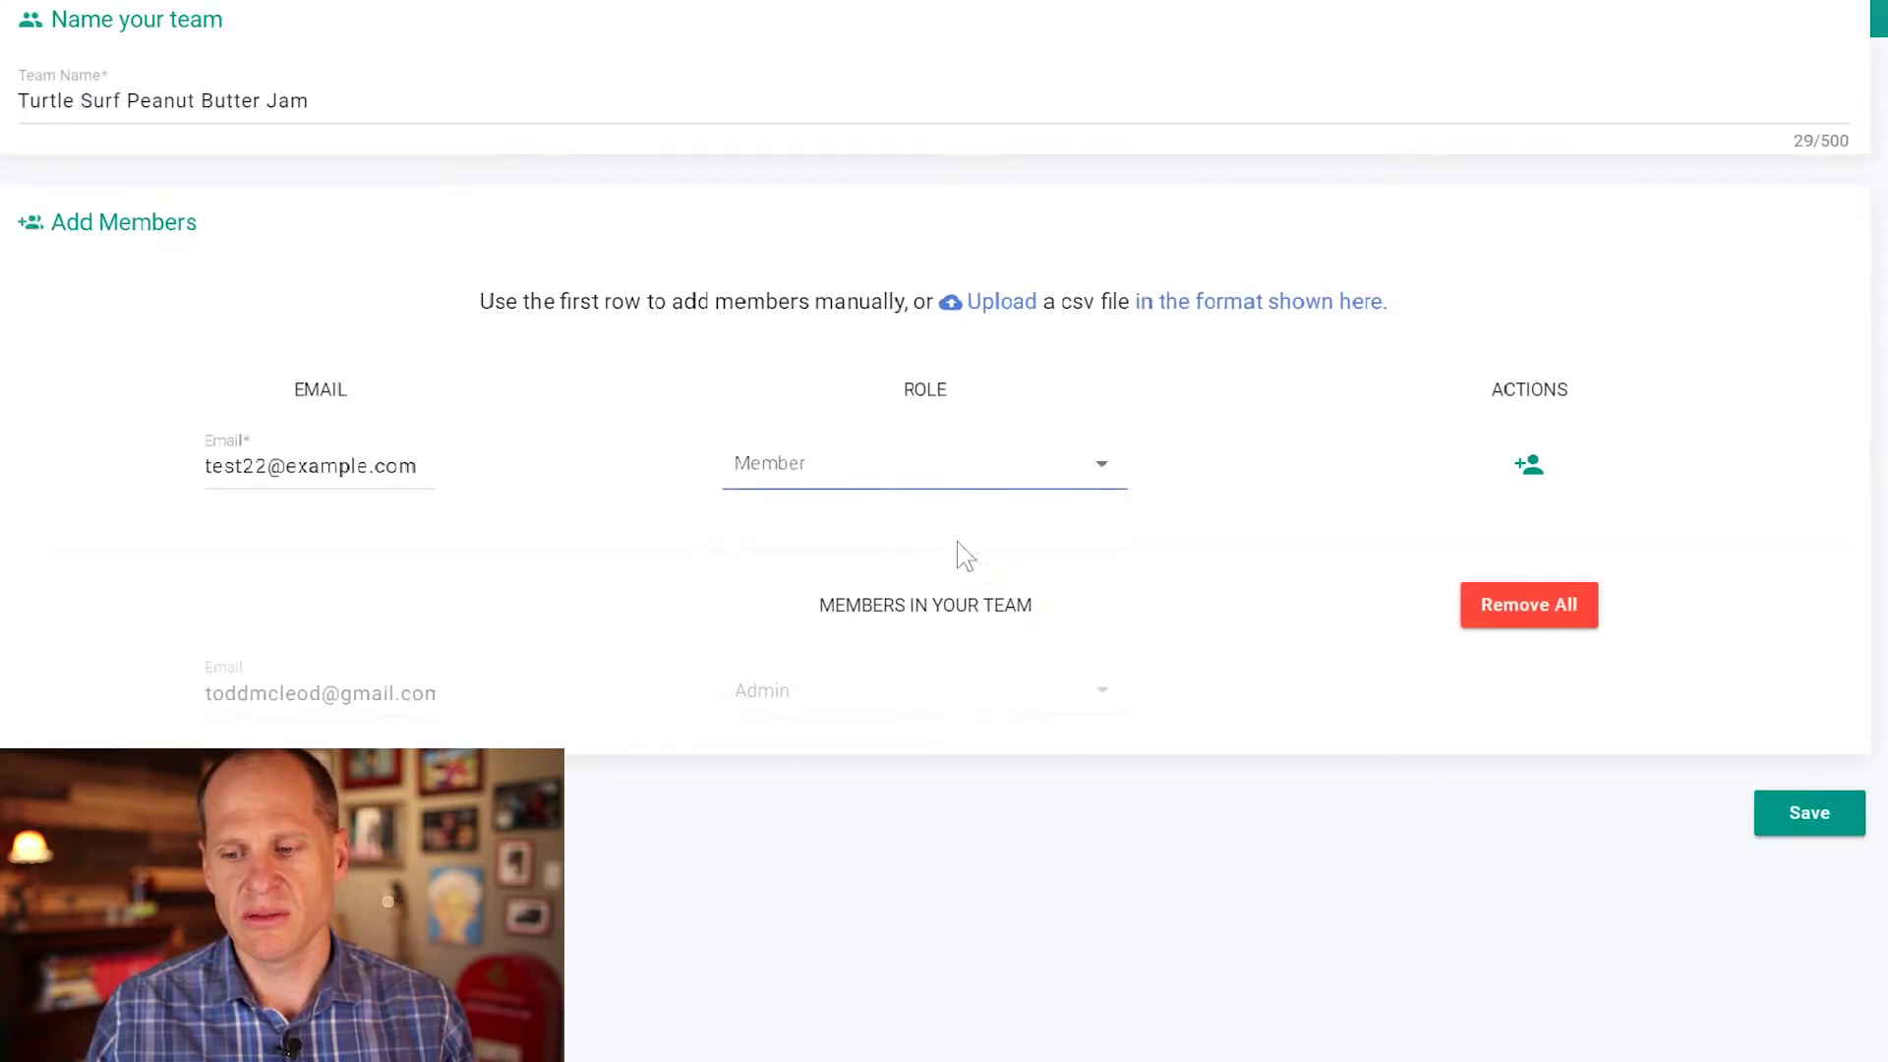
left_click(1531, 472)
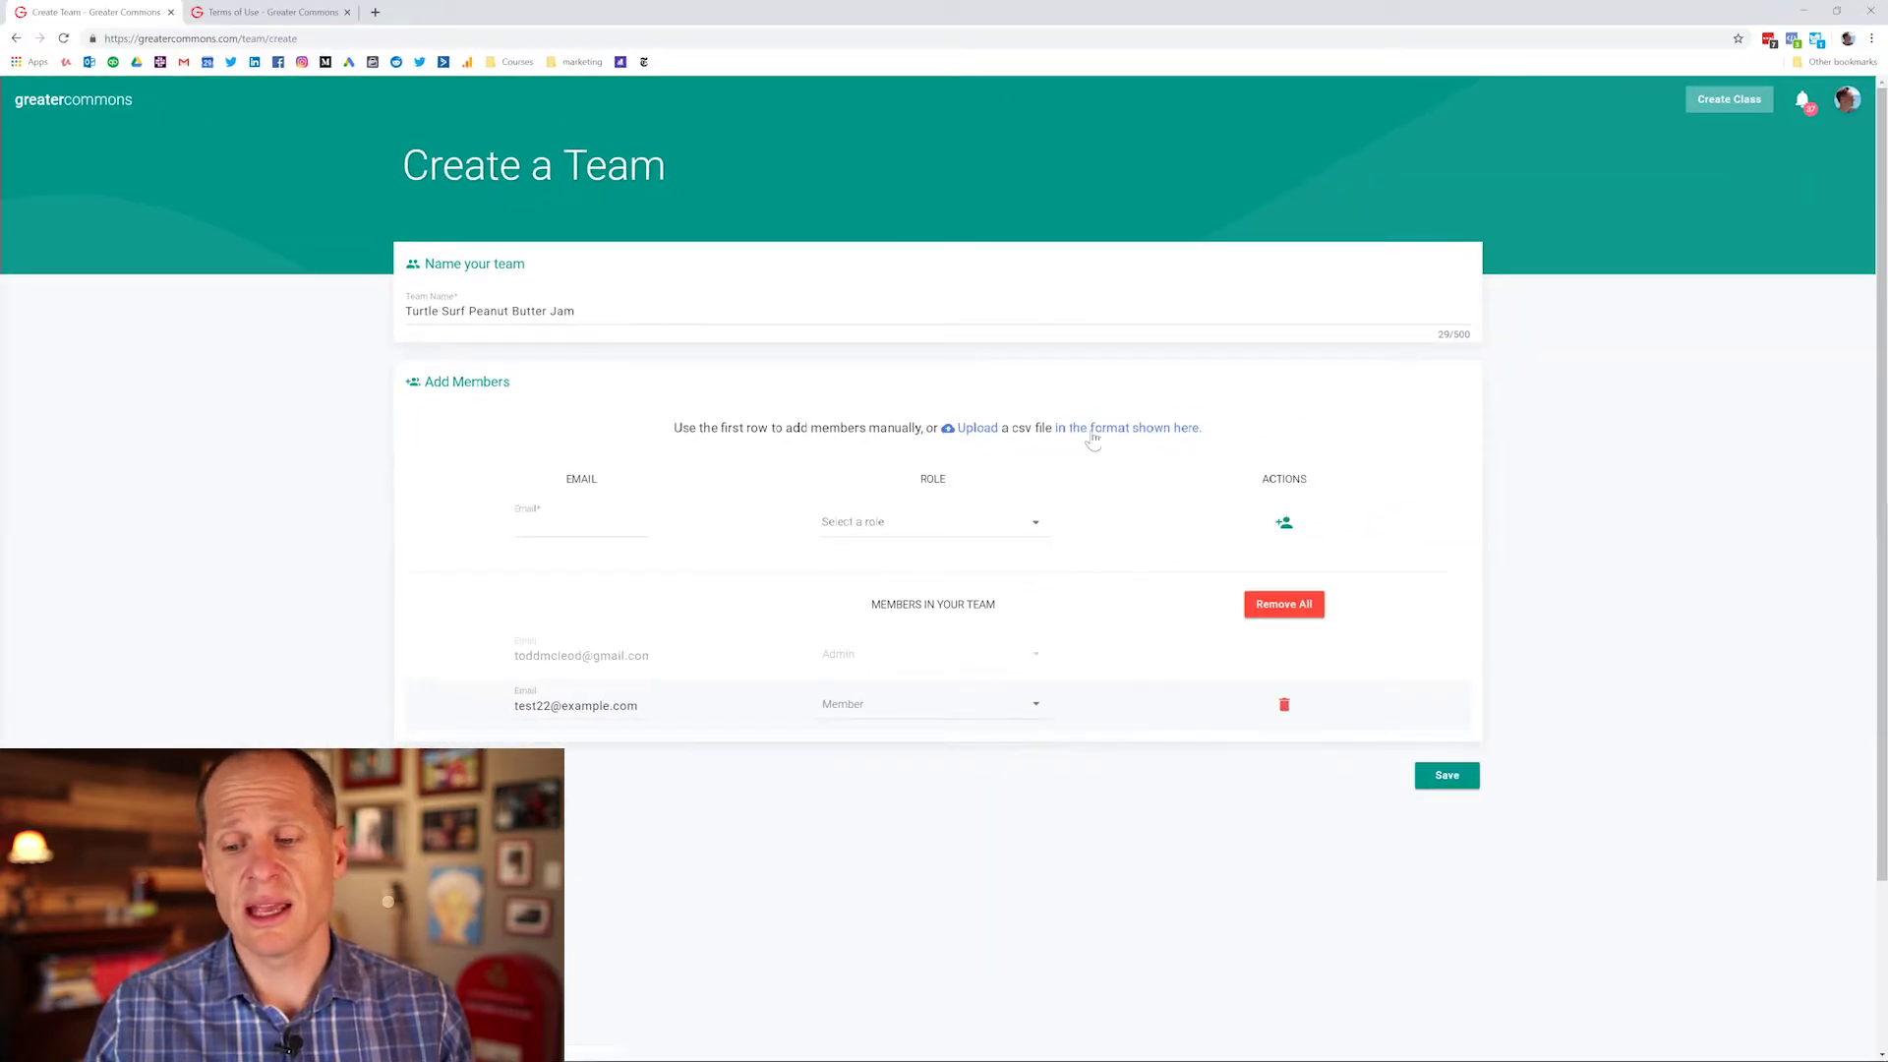
Step: Review the example CSV lines, then switch to the Excel sheet of sample e-mails and roles
left_click(1113, 429)
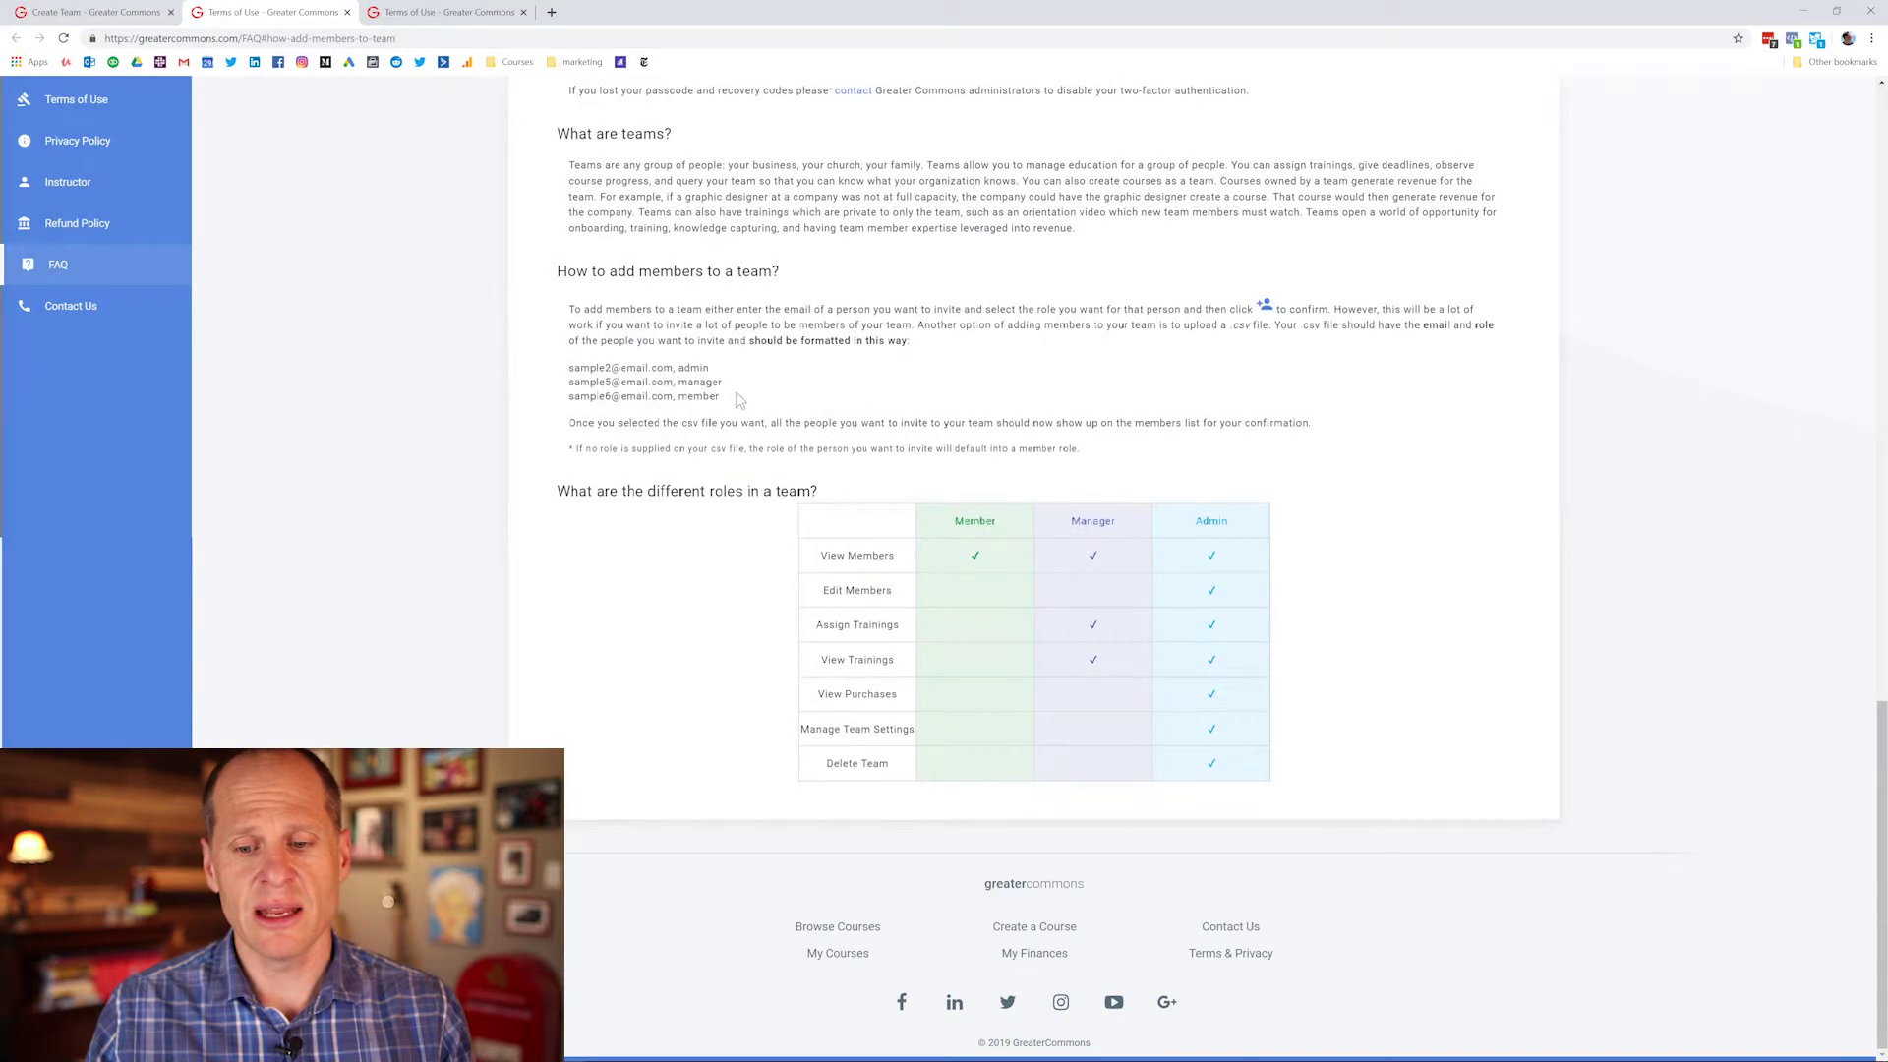
left_click_drag(721, 396, 567, 366)
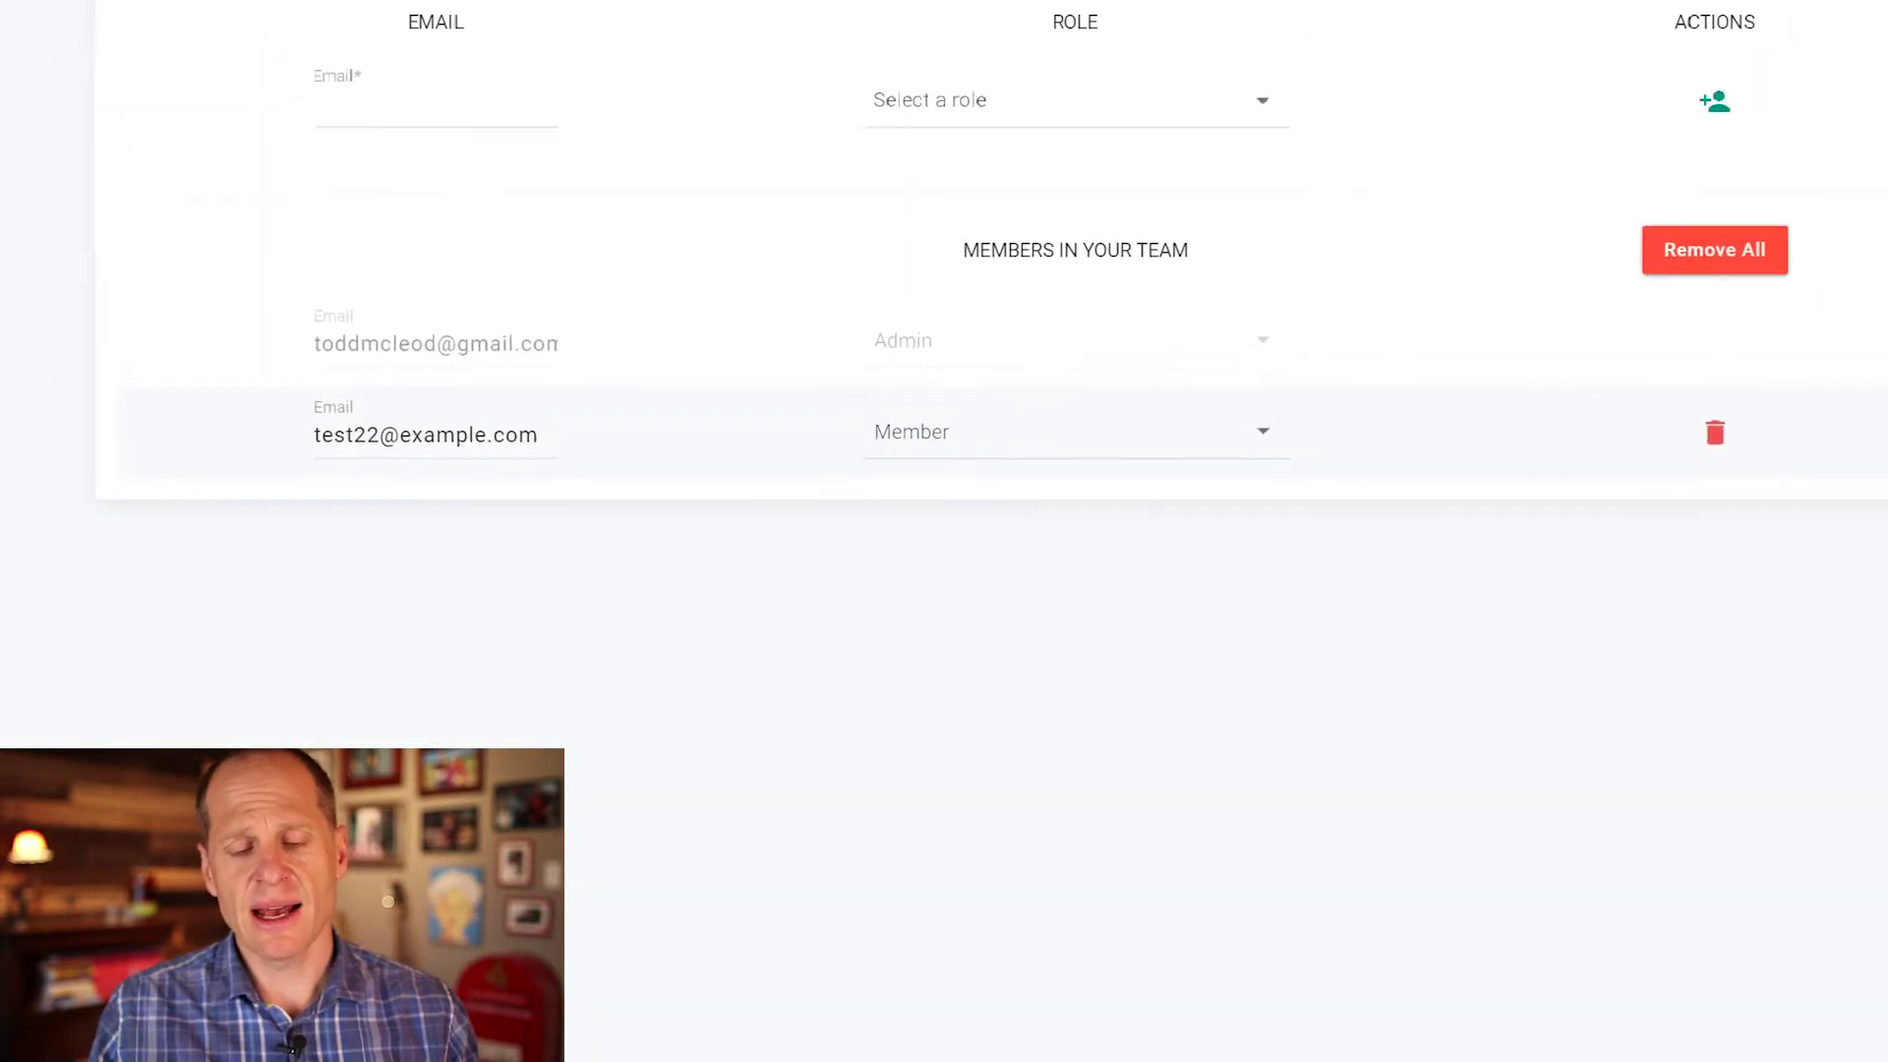
key("alt+Tab")
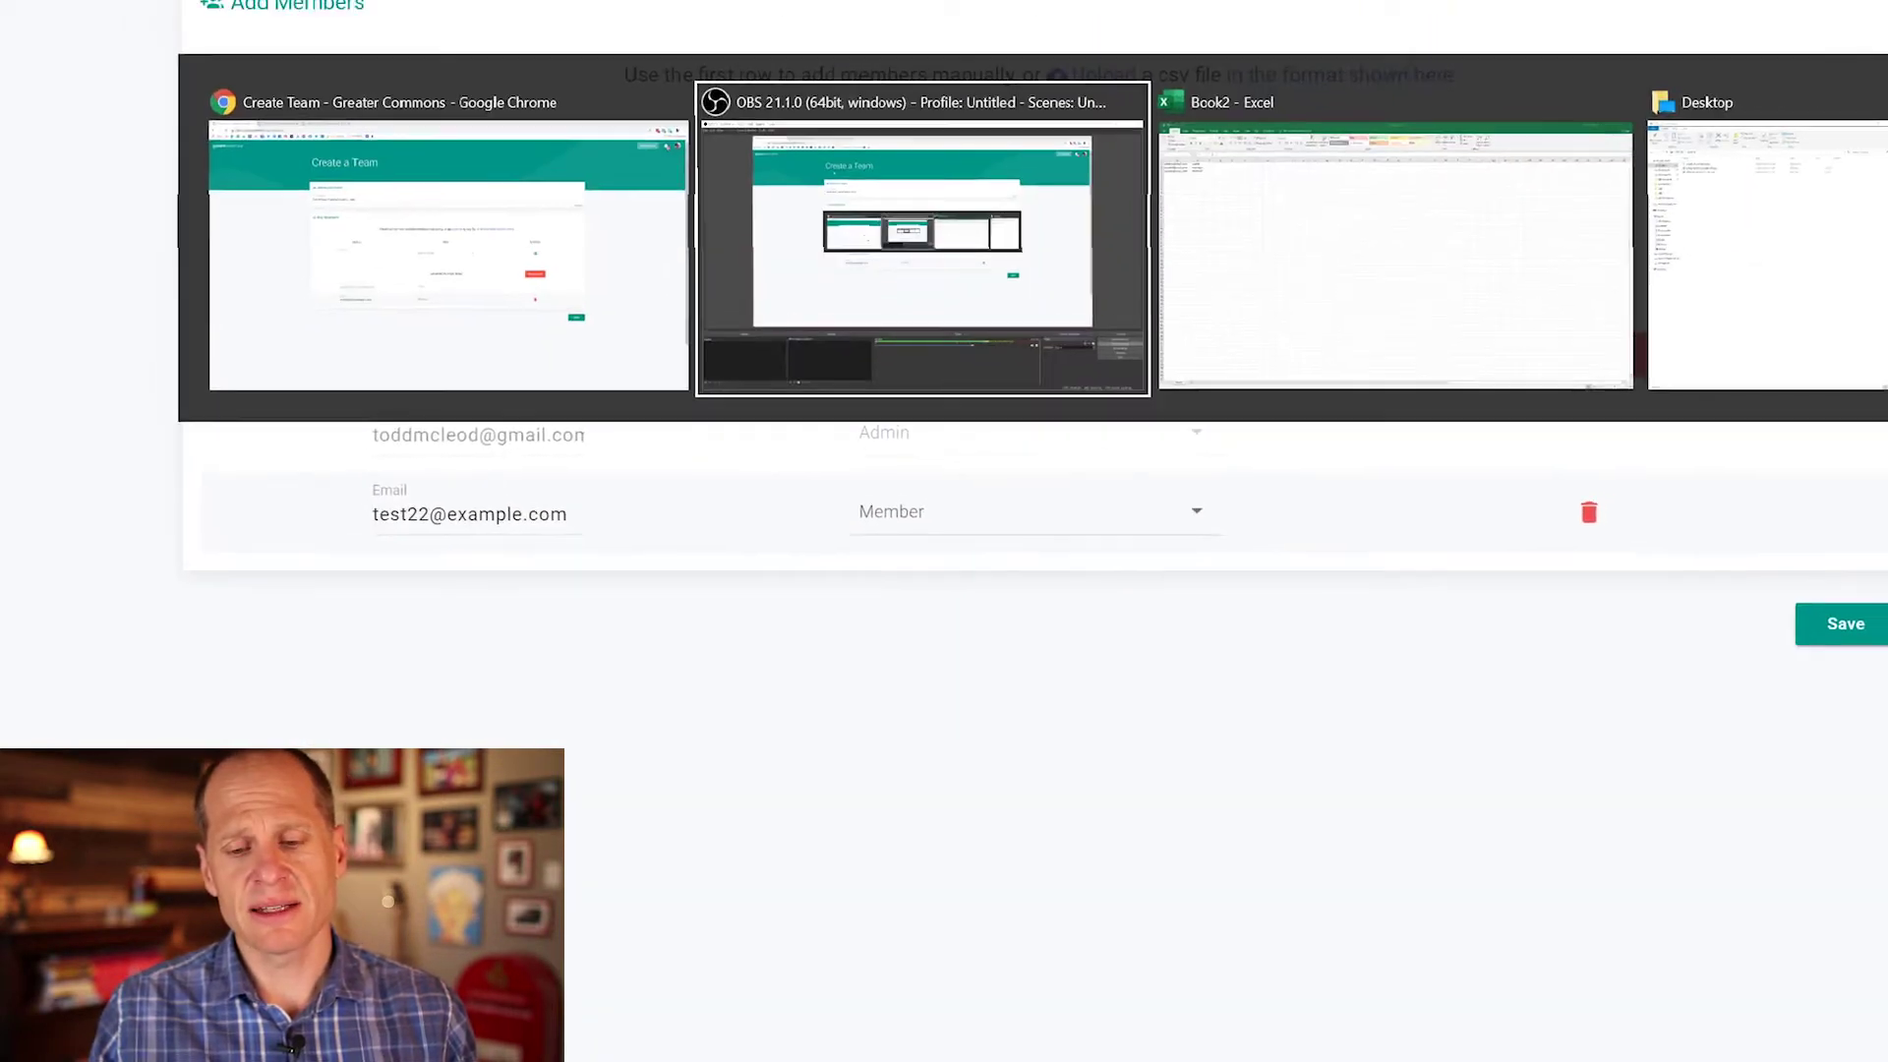
key("alt+Tab")
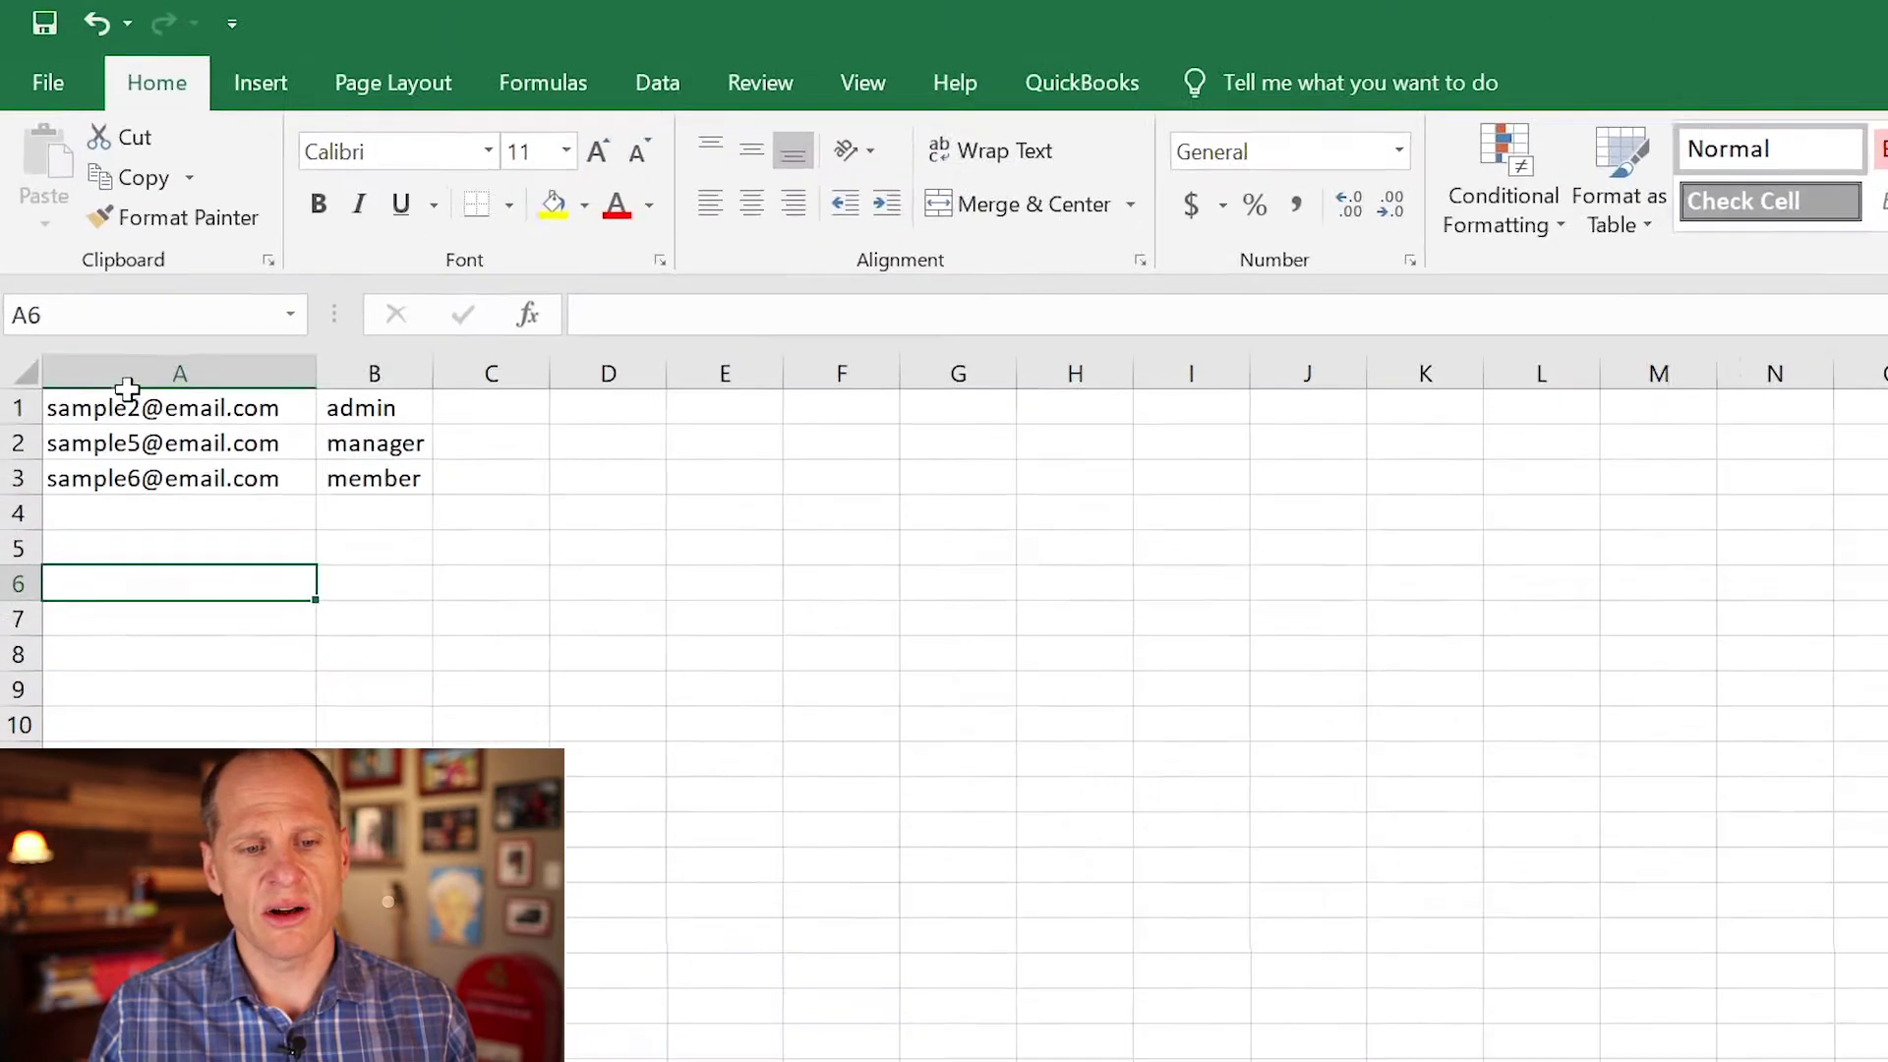
left_click(214, 506)
left_click(514, 503)
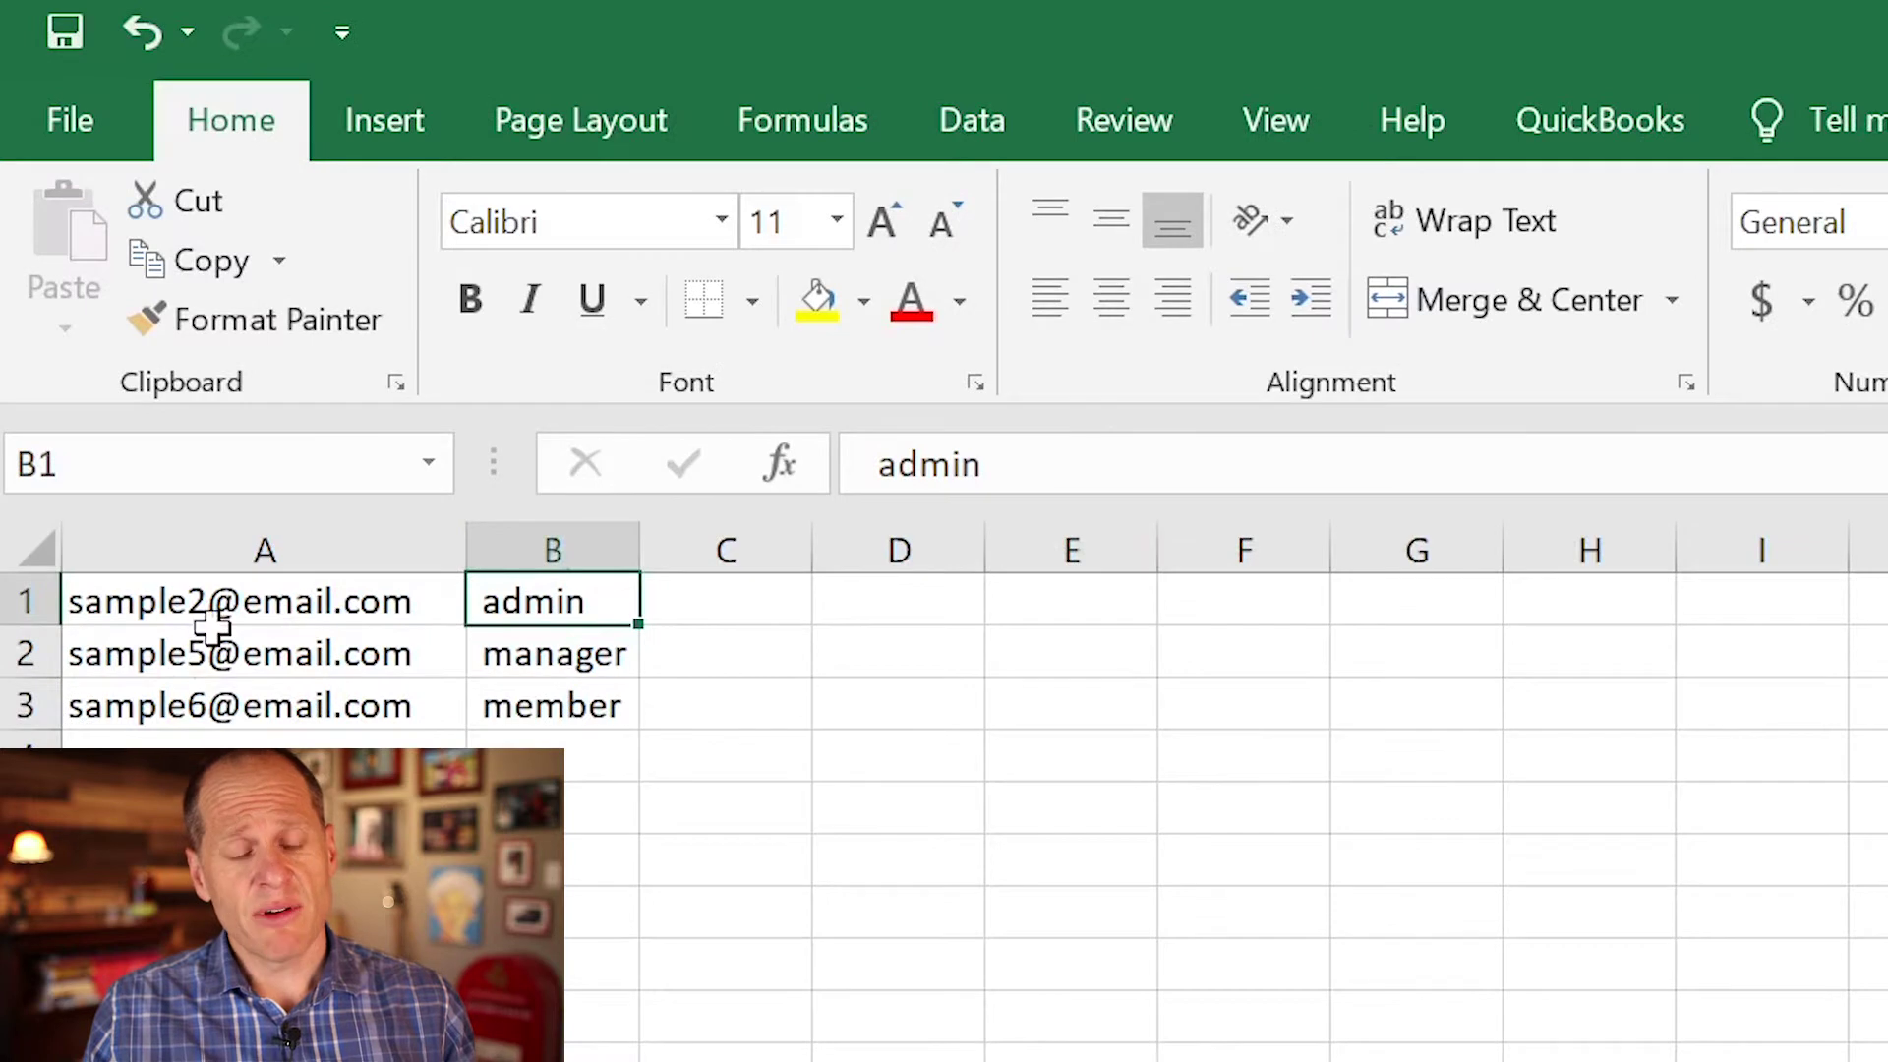
Step: Save the e-mail and role columns as a copy on the Desktop in CSV UTF-8 (Comma delimited) format
left_click(207, 514)
left_click(567, 539)
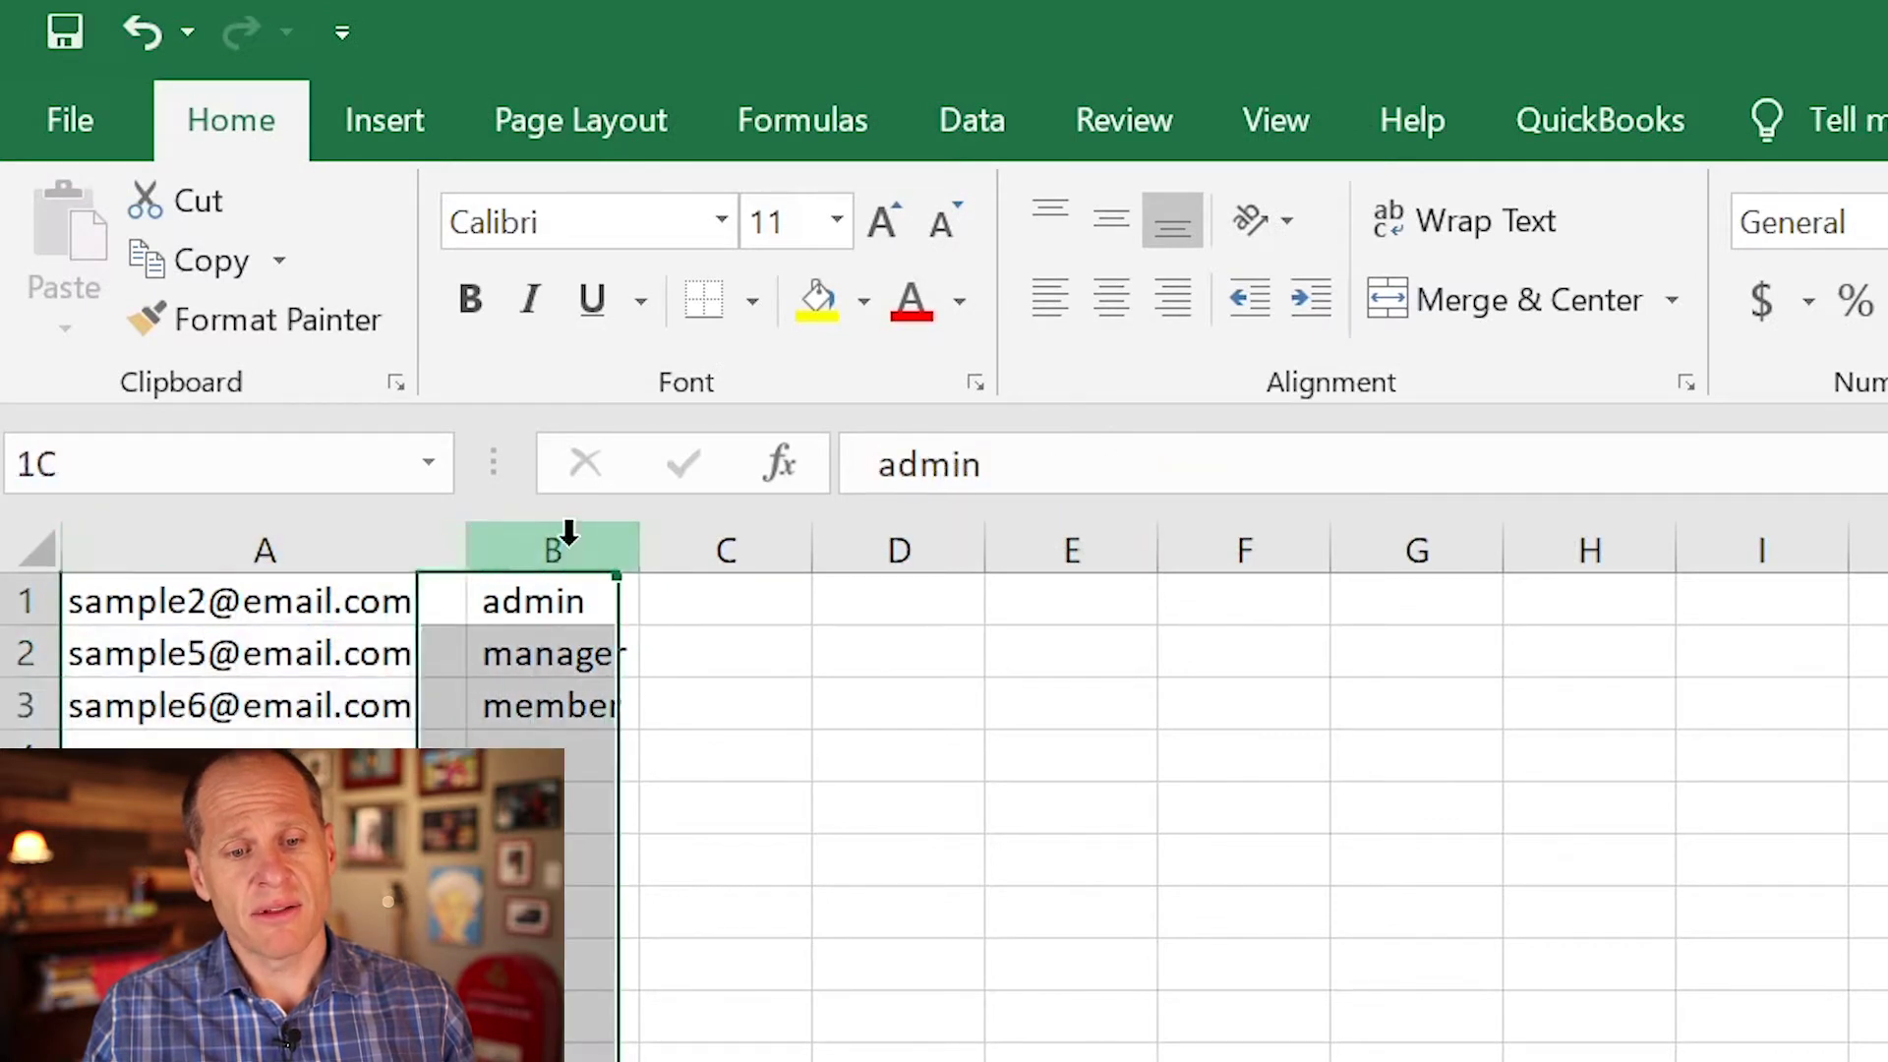
left_click(86, 123)
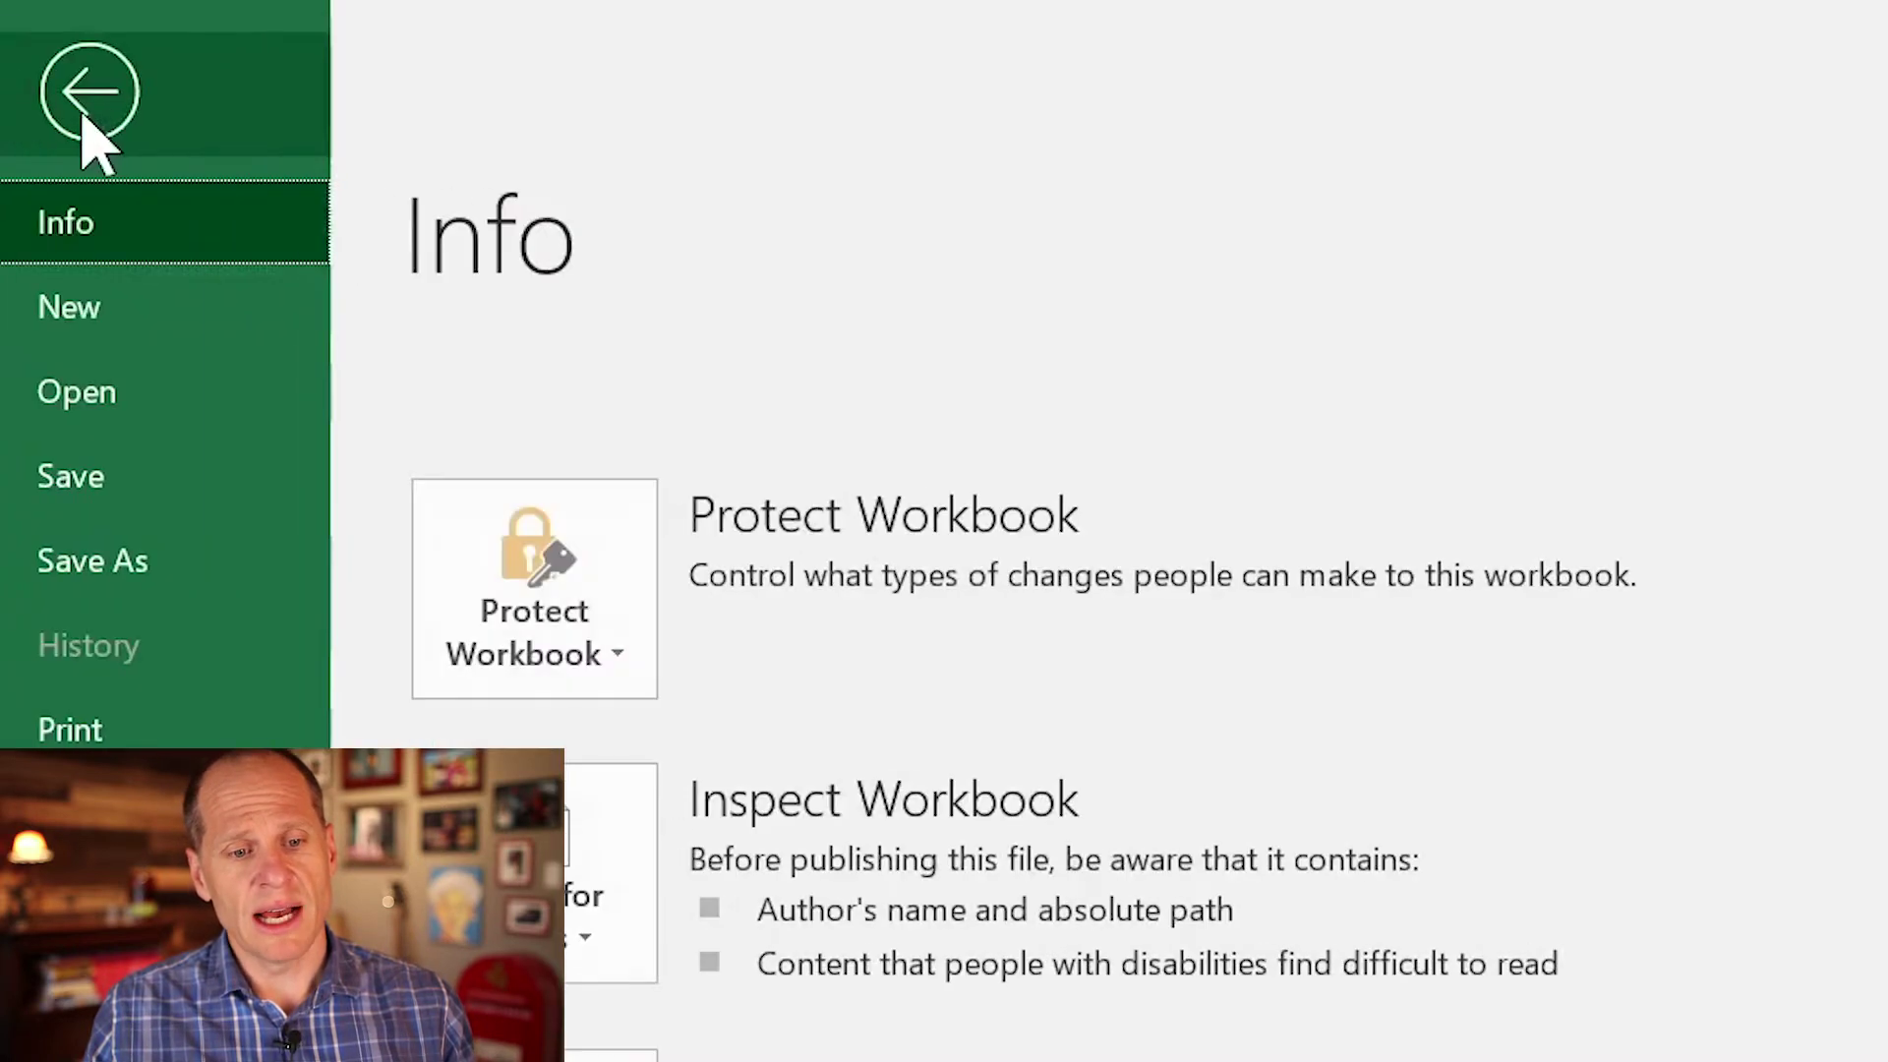
left_click(147, 590)
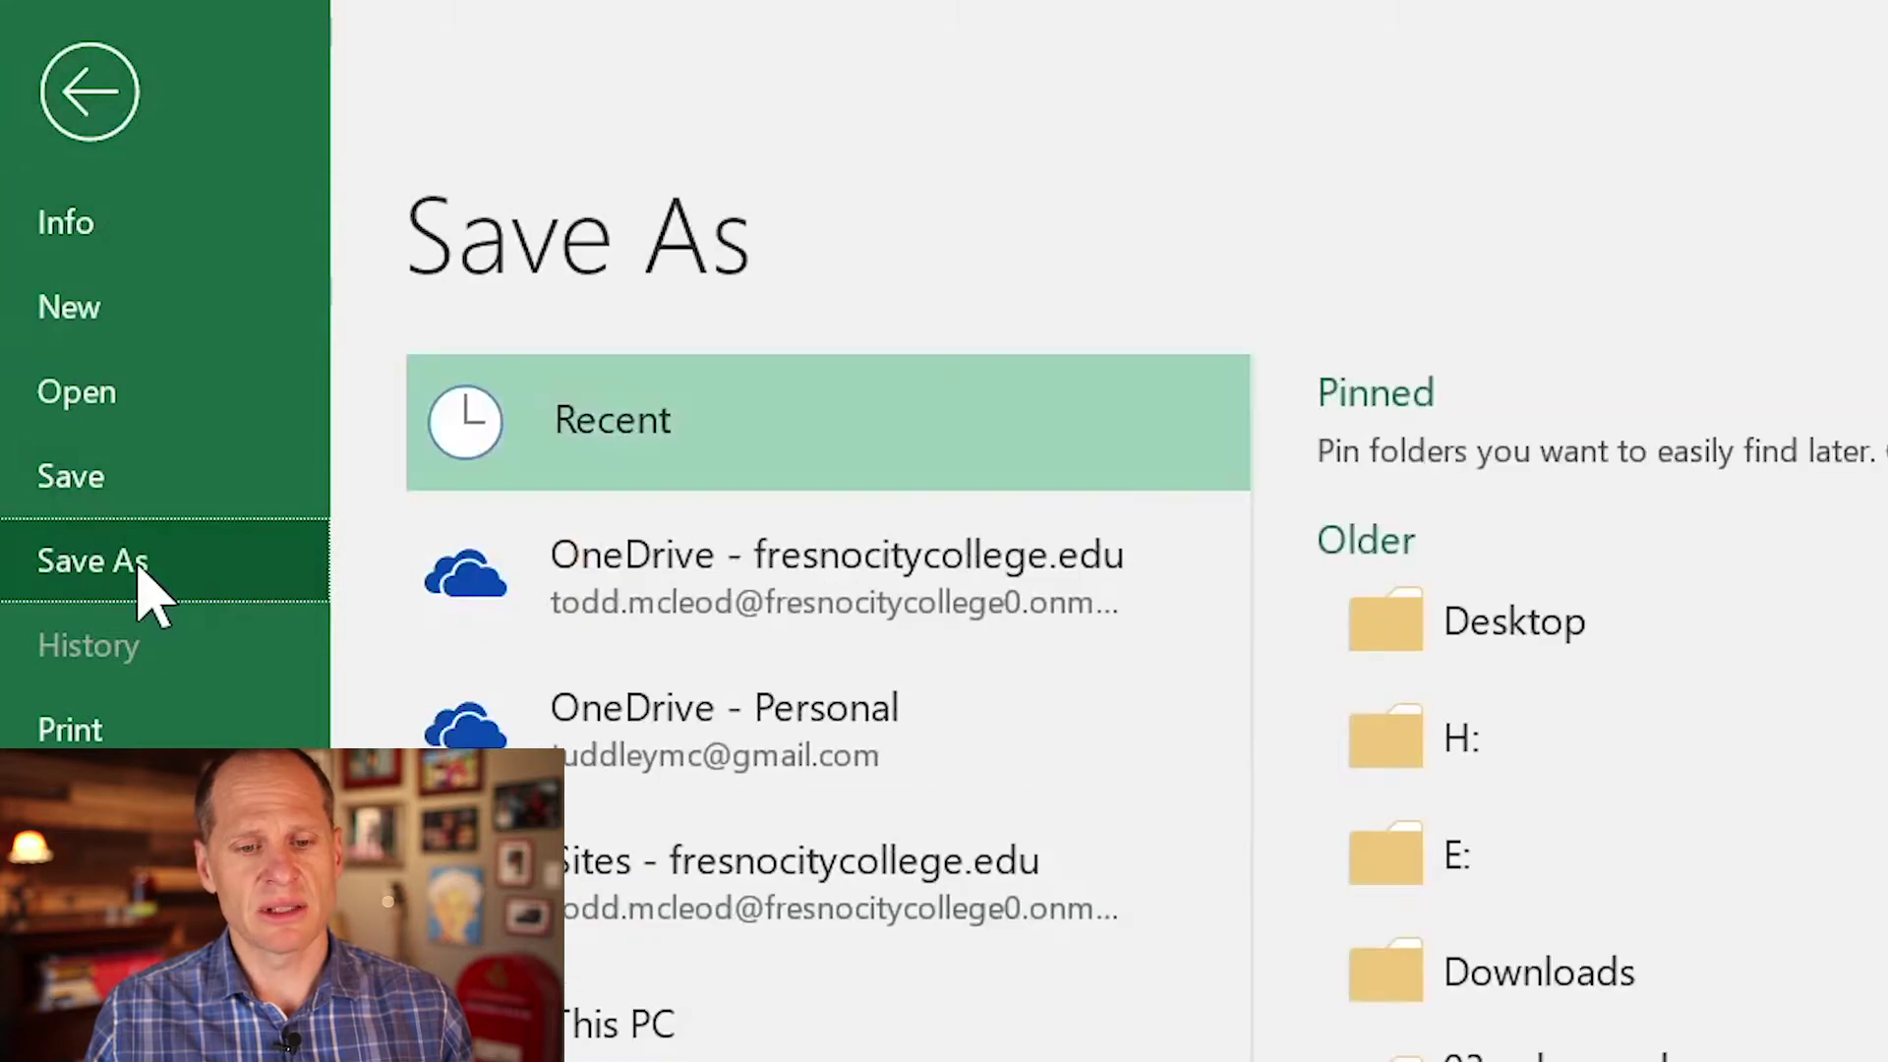
left_click(796, 1040)
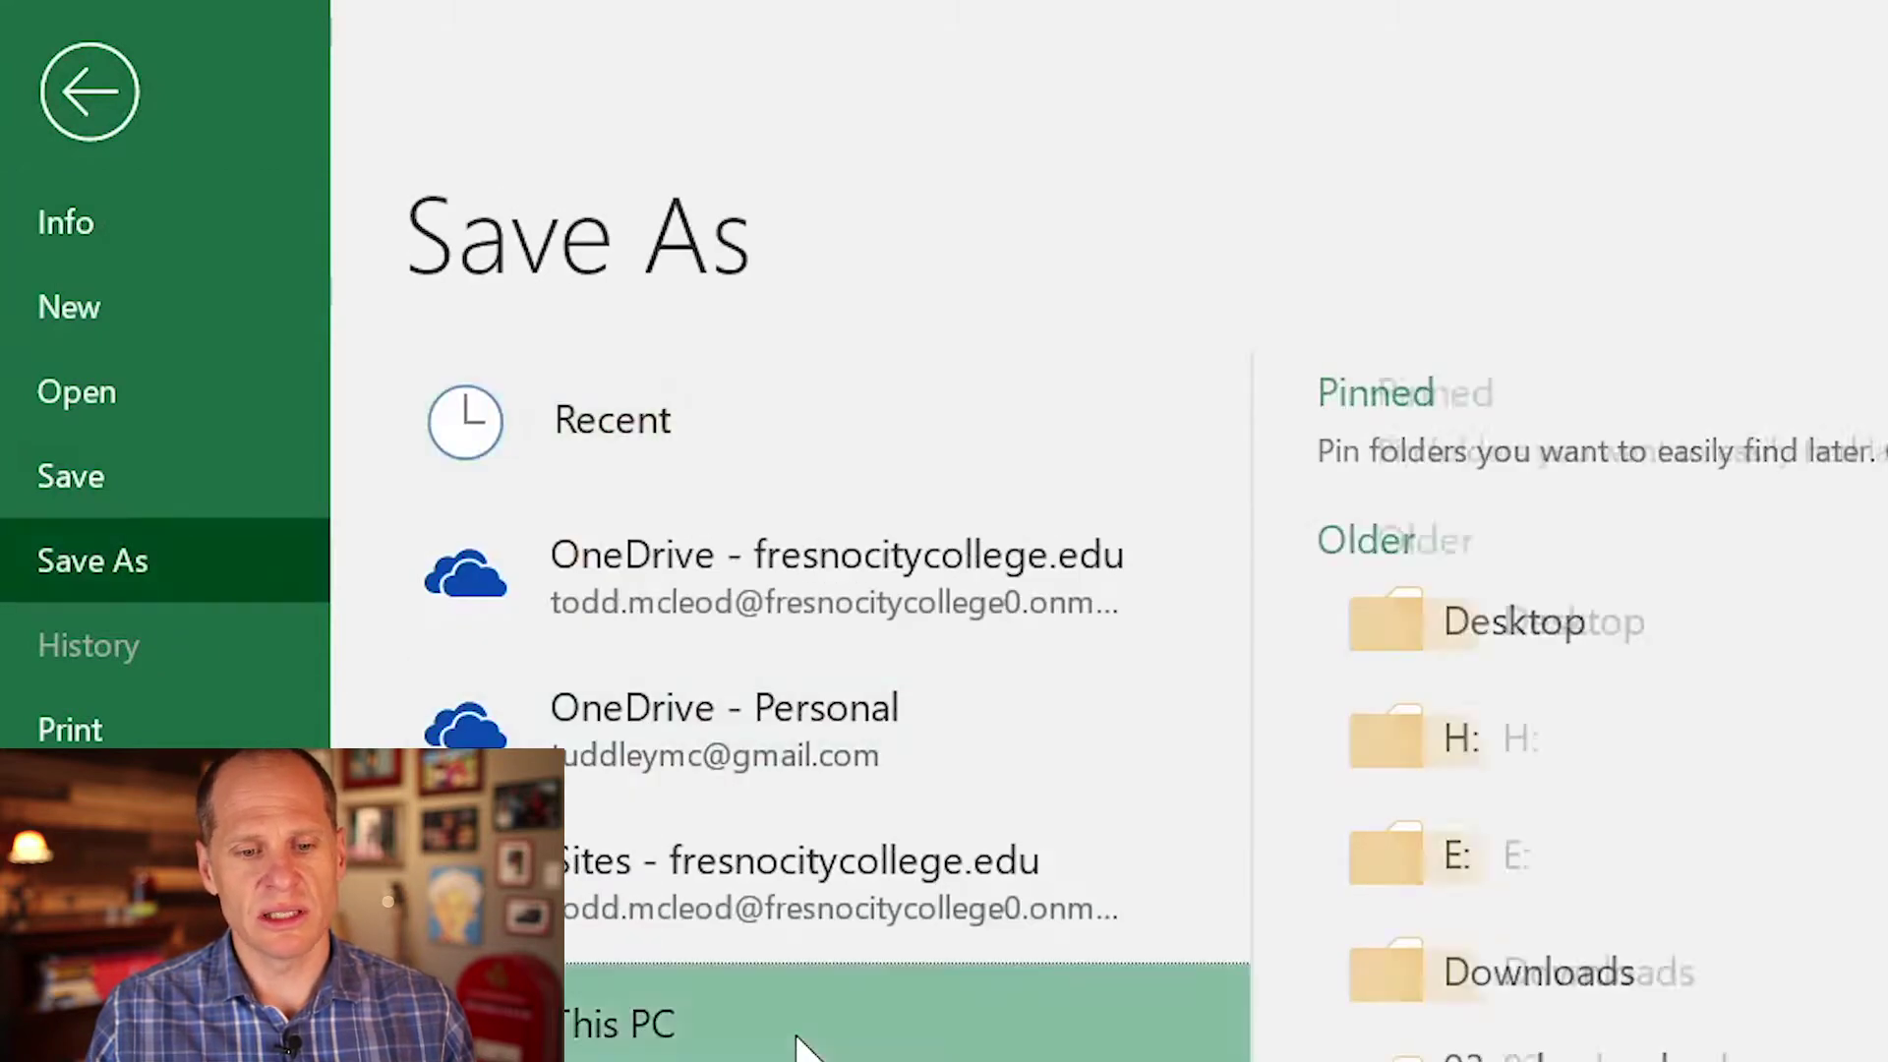
left_click(1522, 622)
left_click(919, 867)
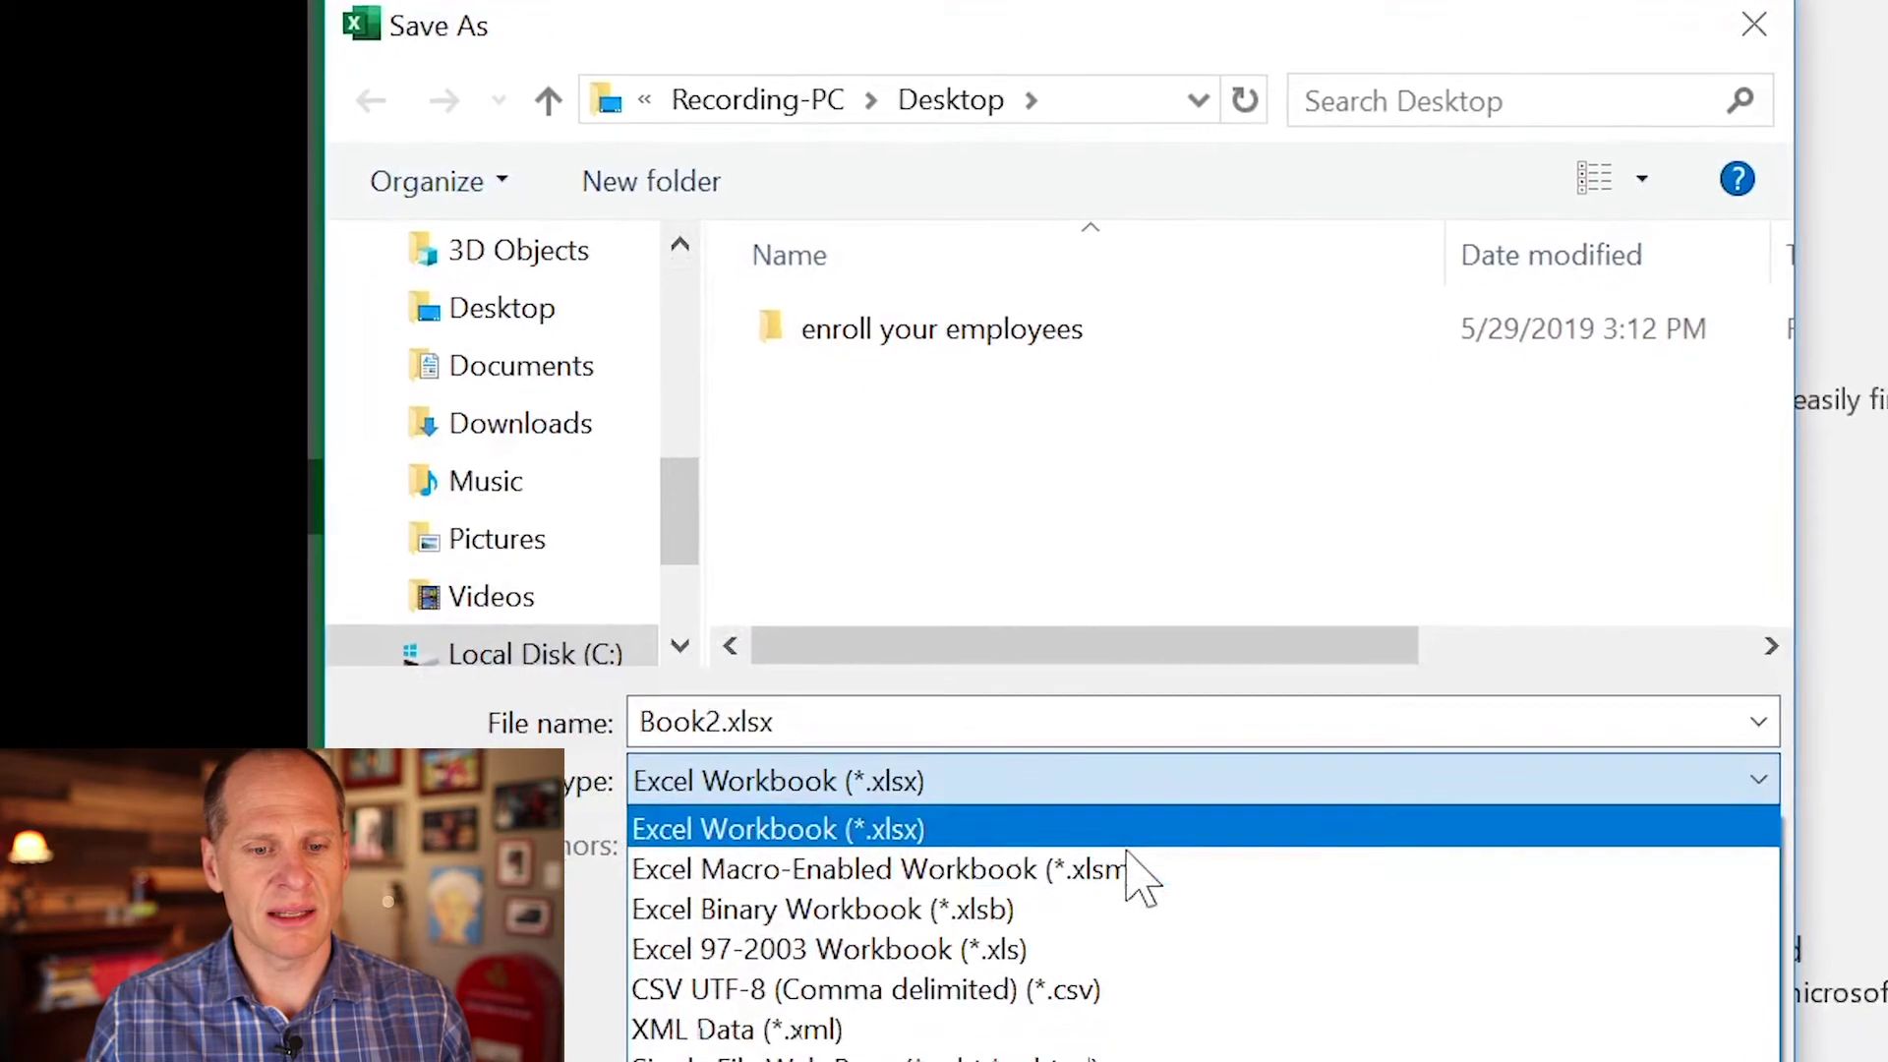
left_click(937, 985)
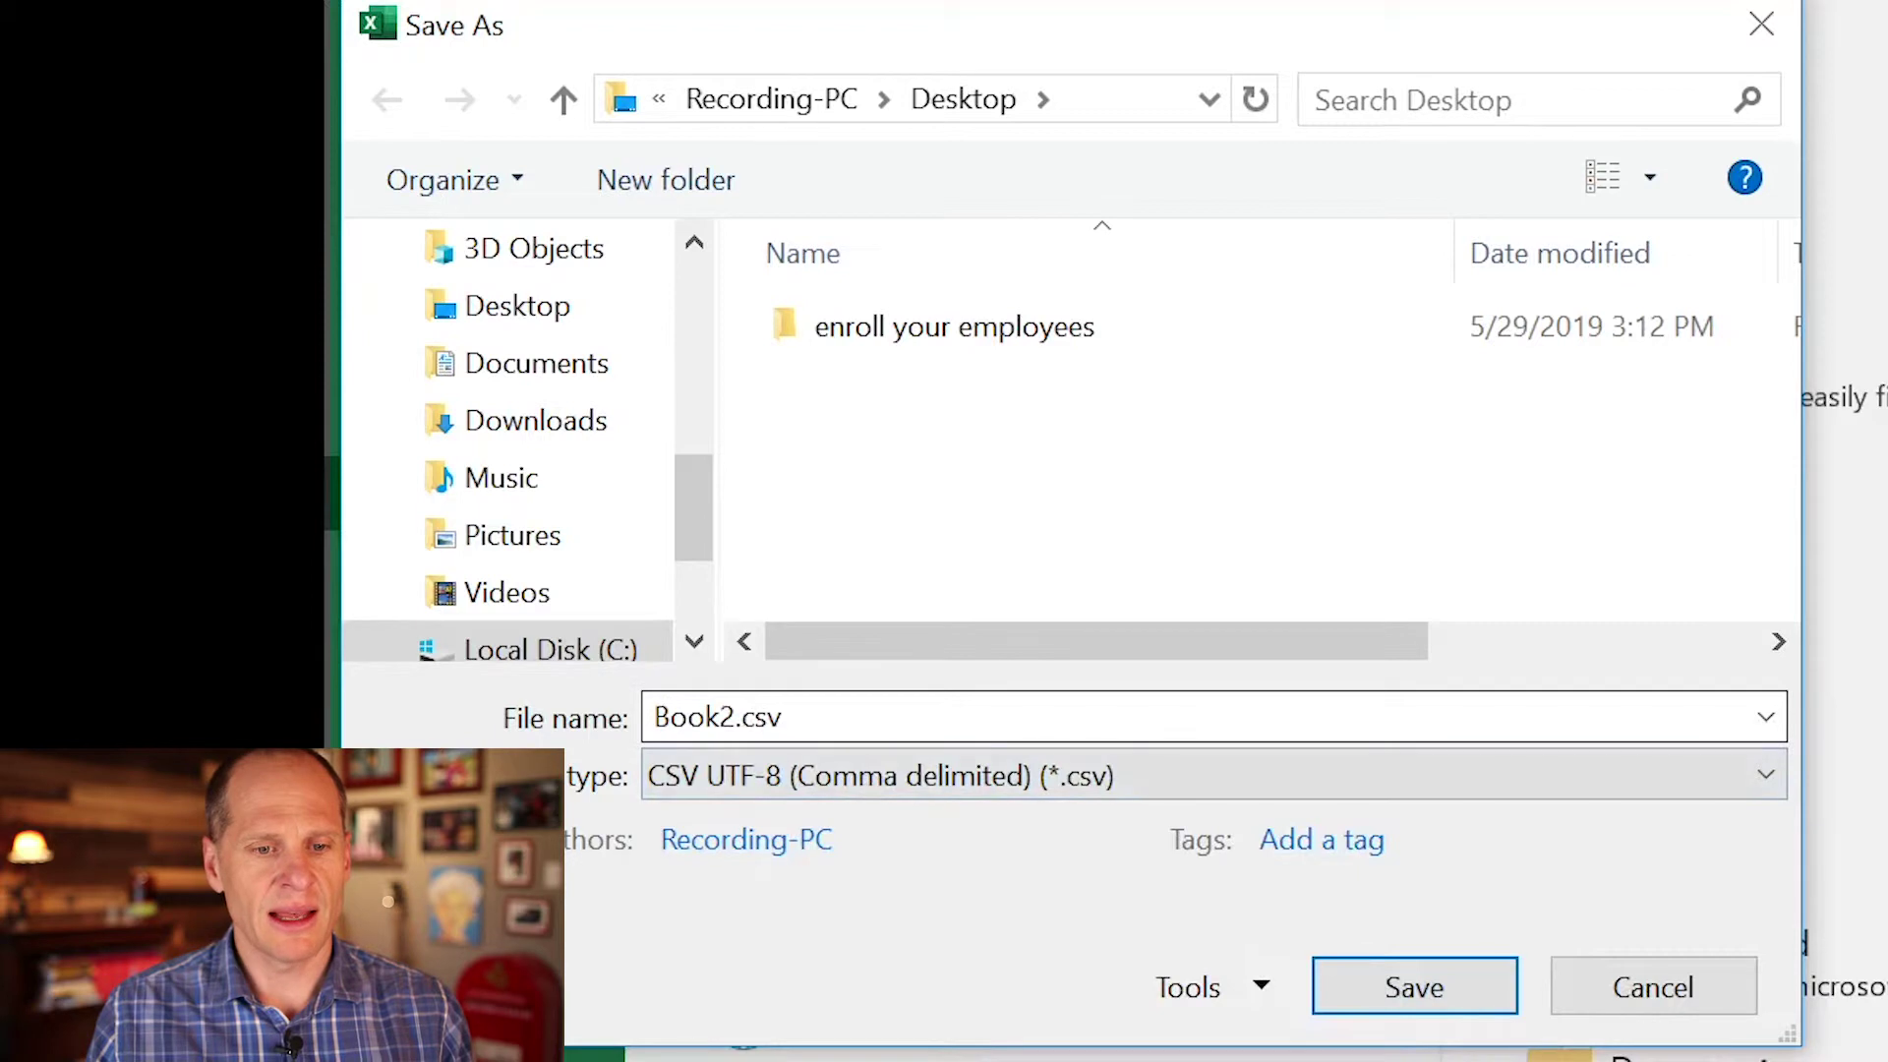
Step: Name the file 'enroll', save it, and keep the CSV format at the warning
double_click(704, 717)
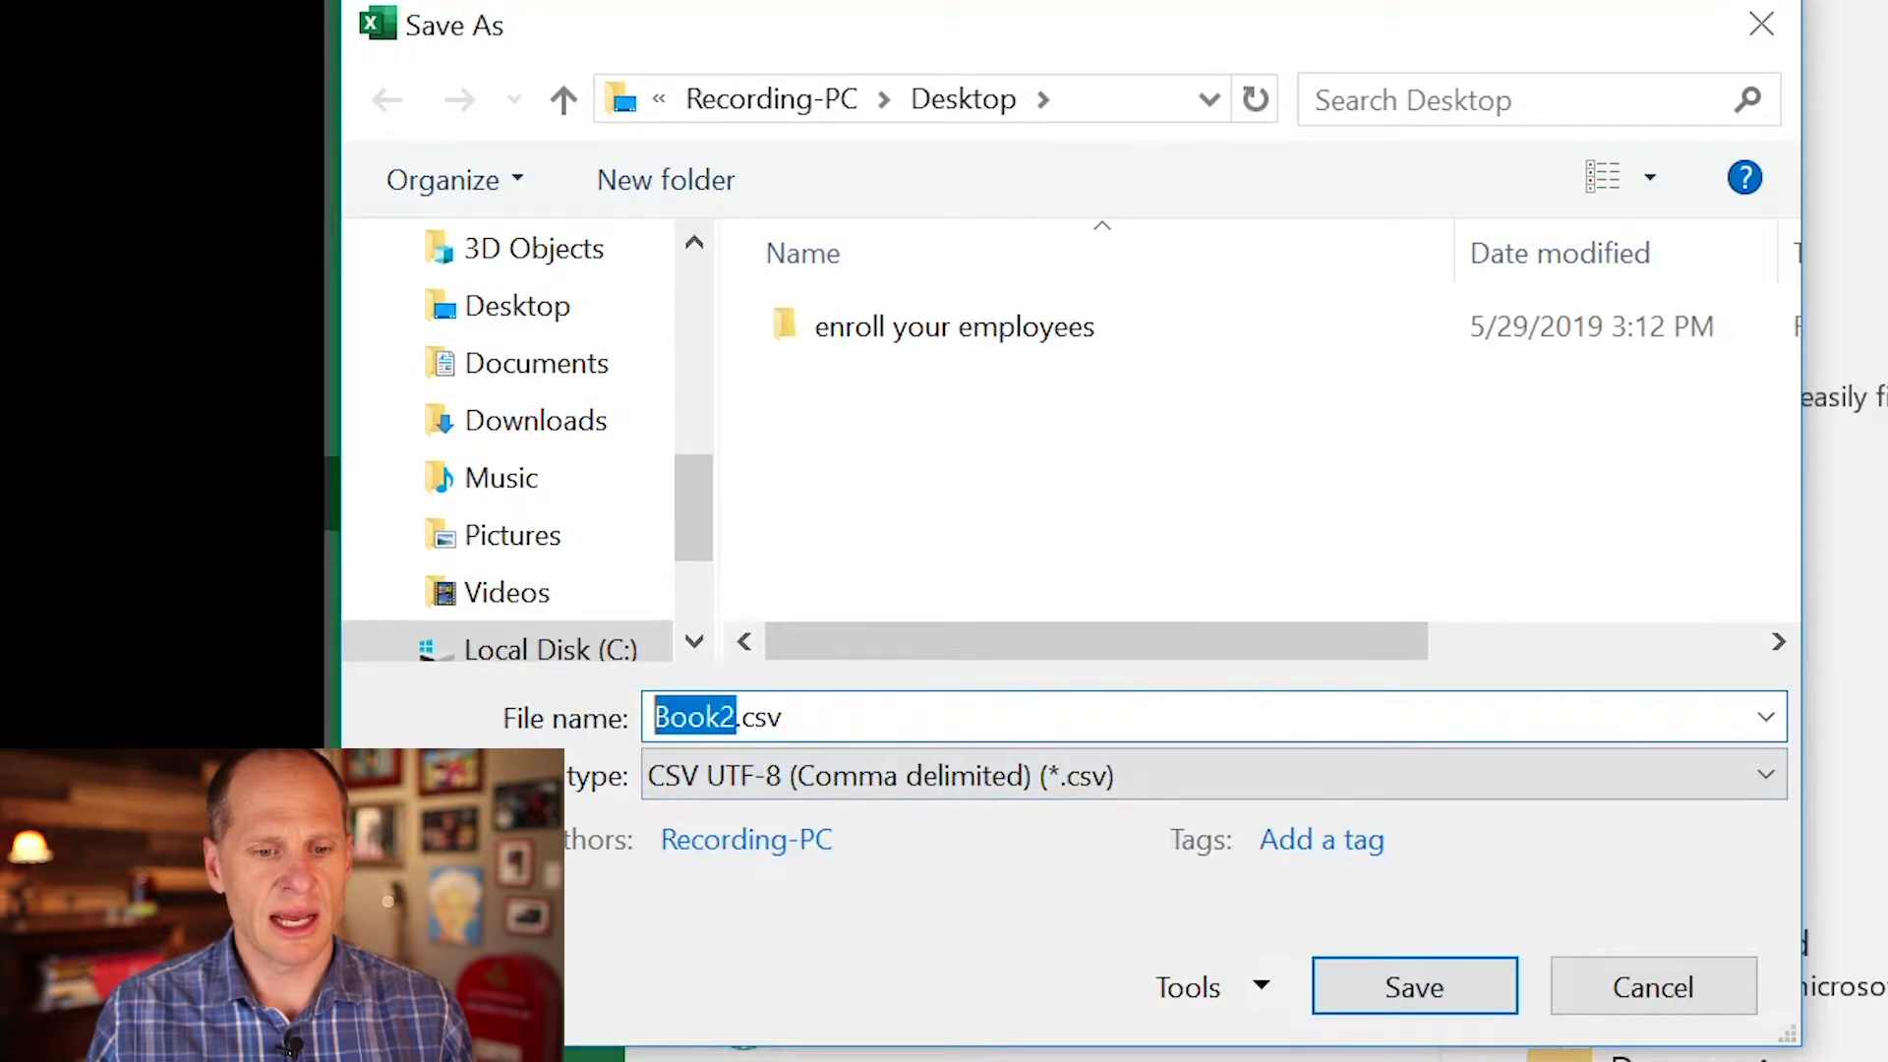
type("enroll")
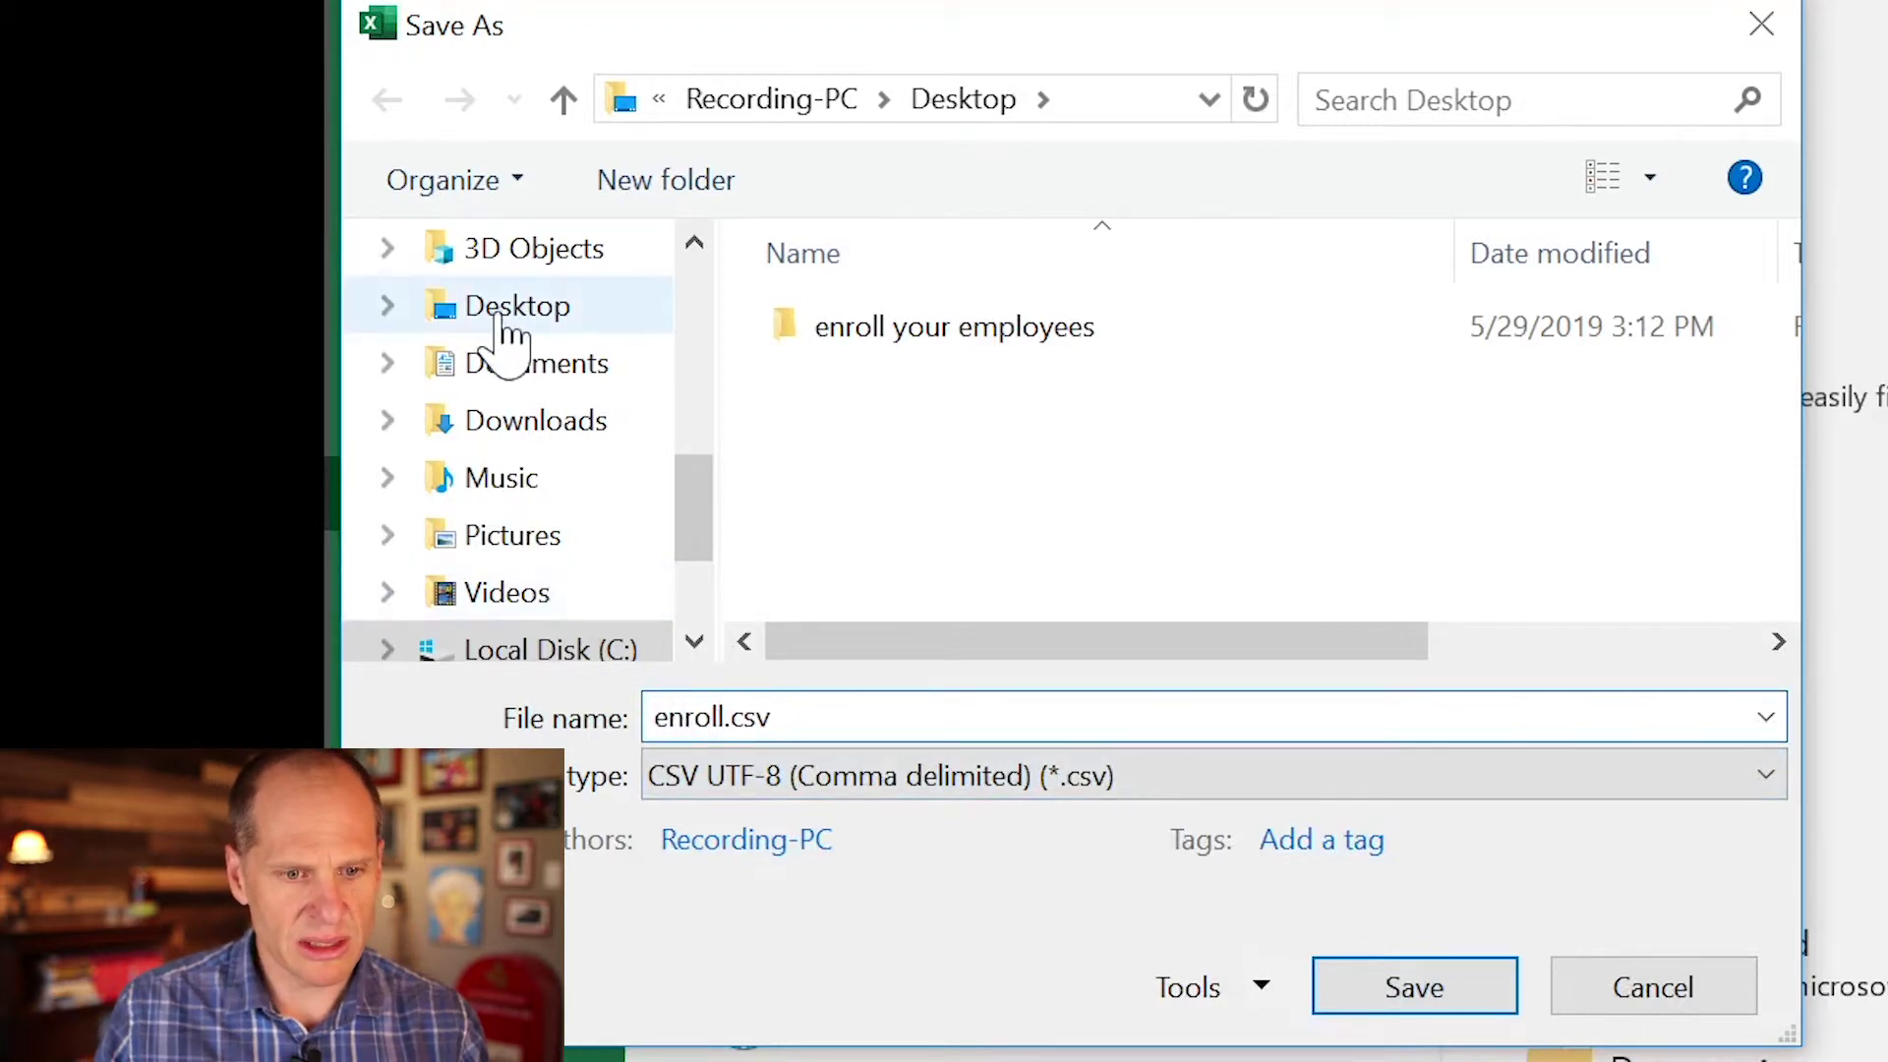
left_click(504, 323)
left_click(1430, 995)
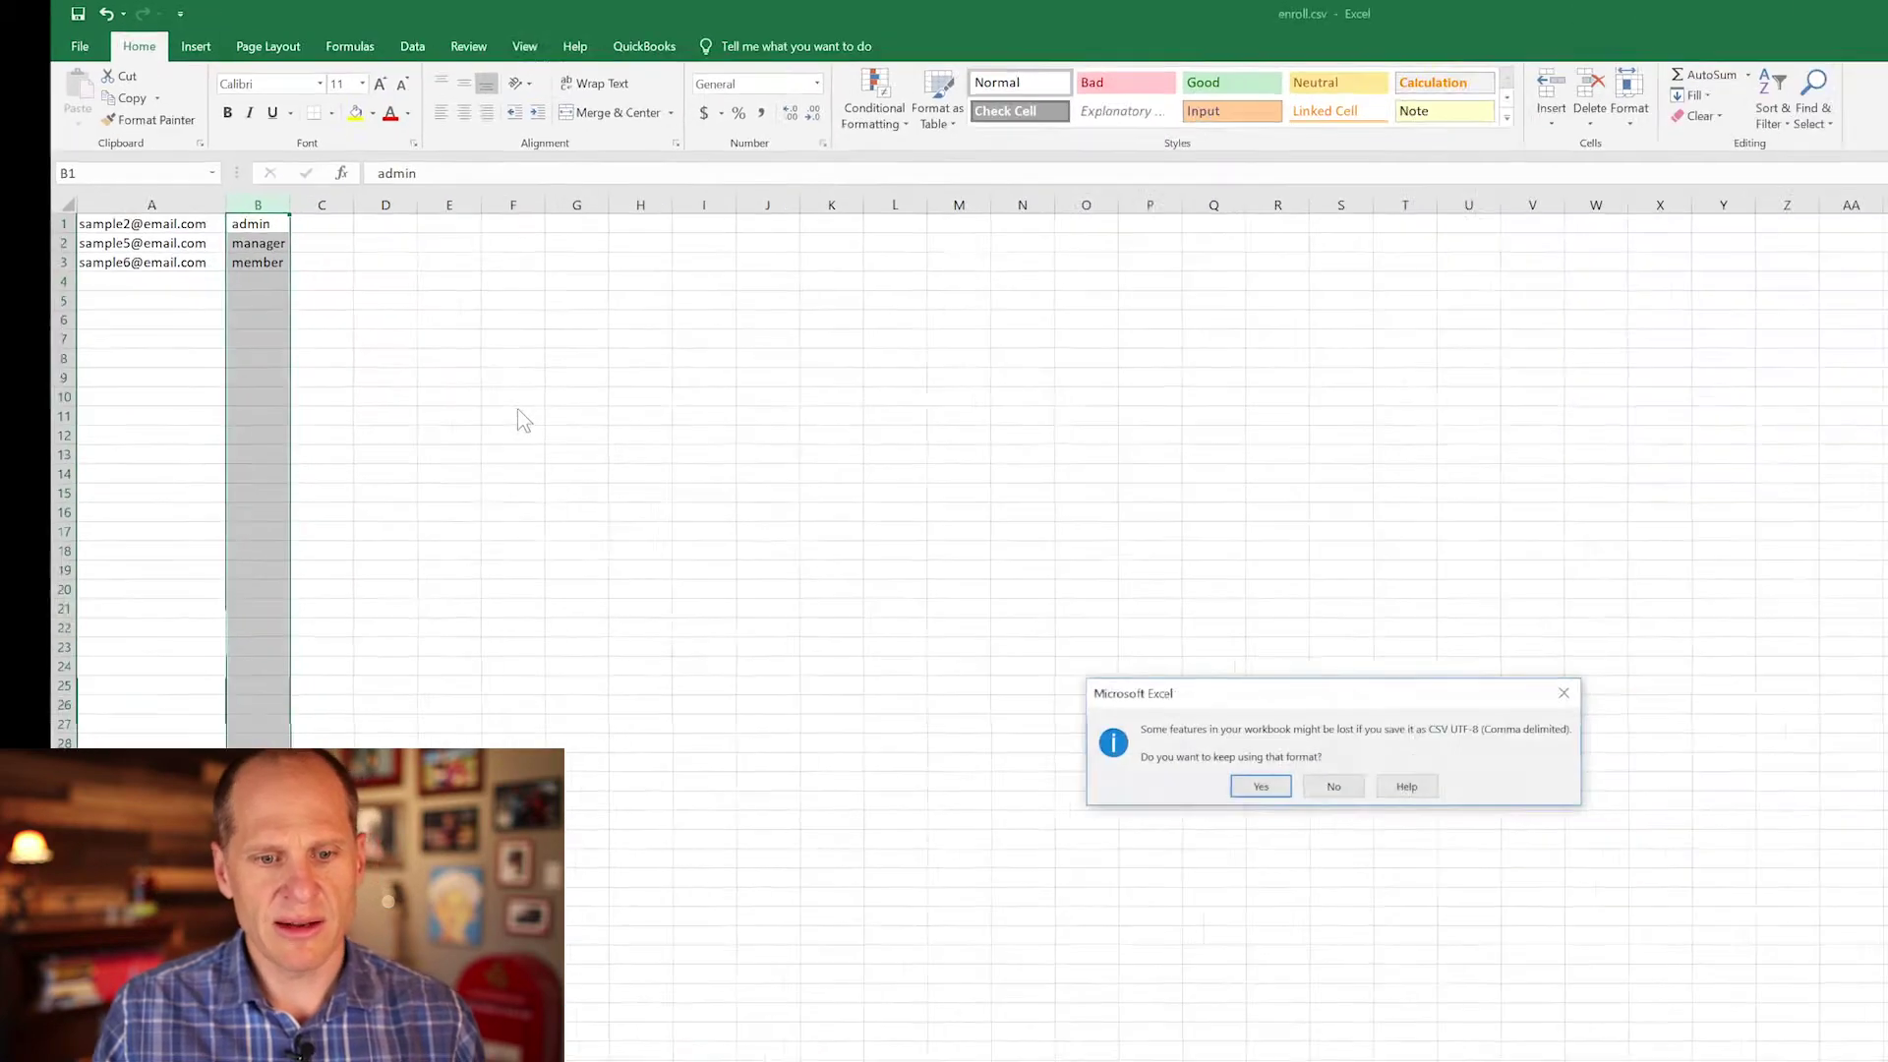
left_click(1261, 785)
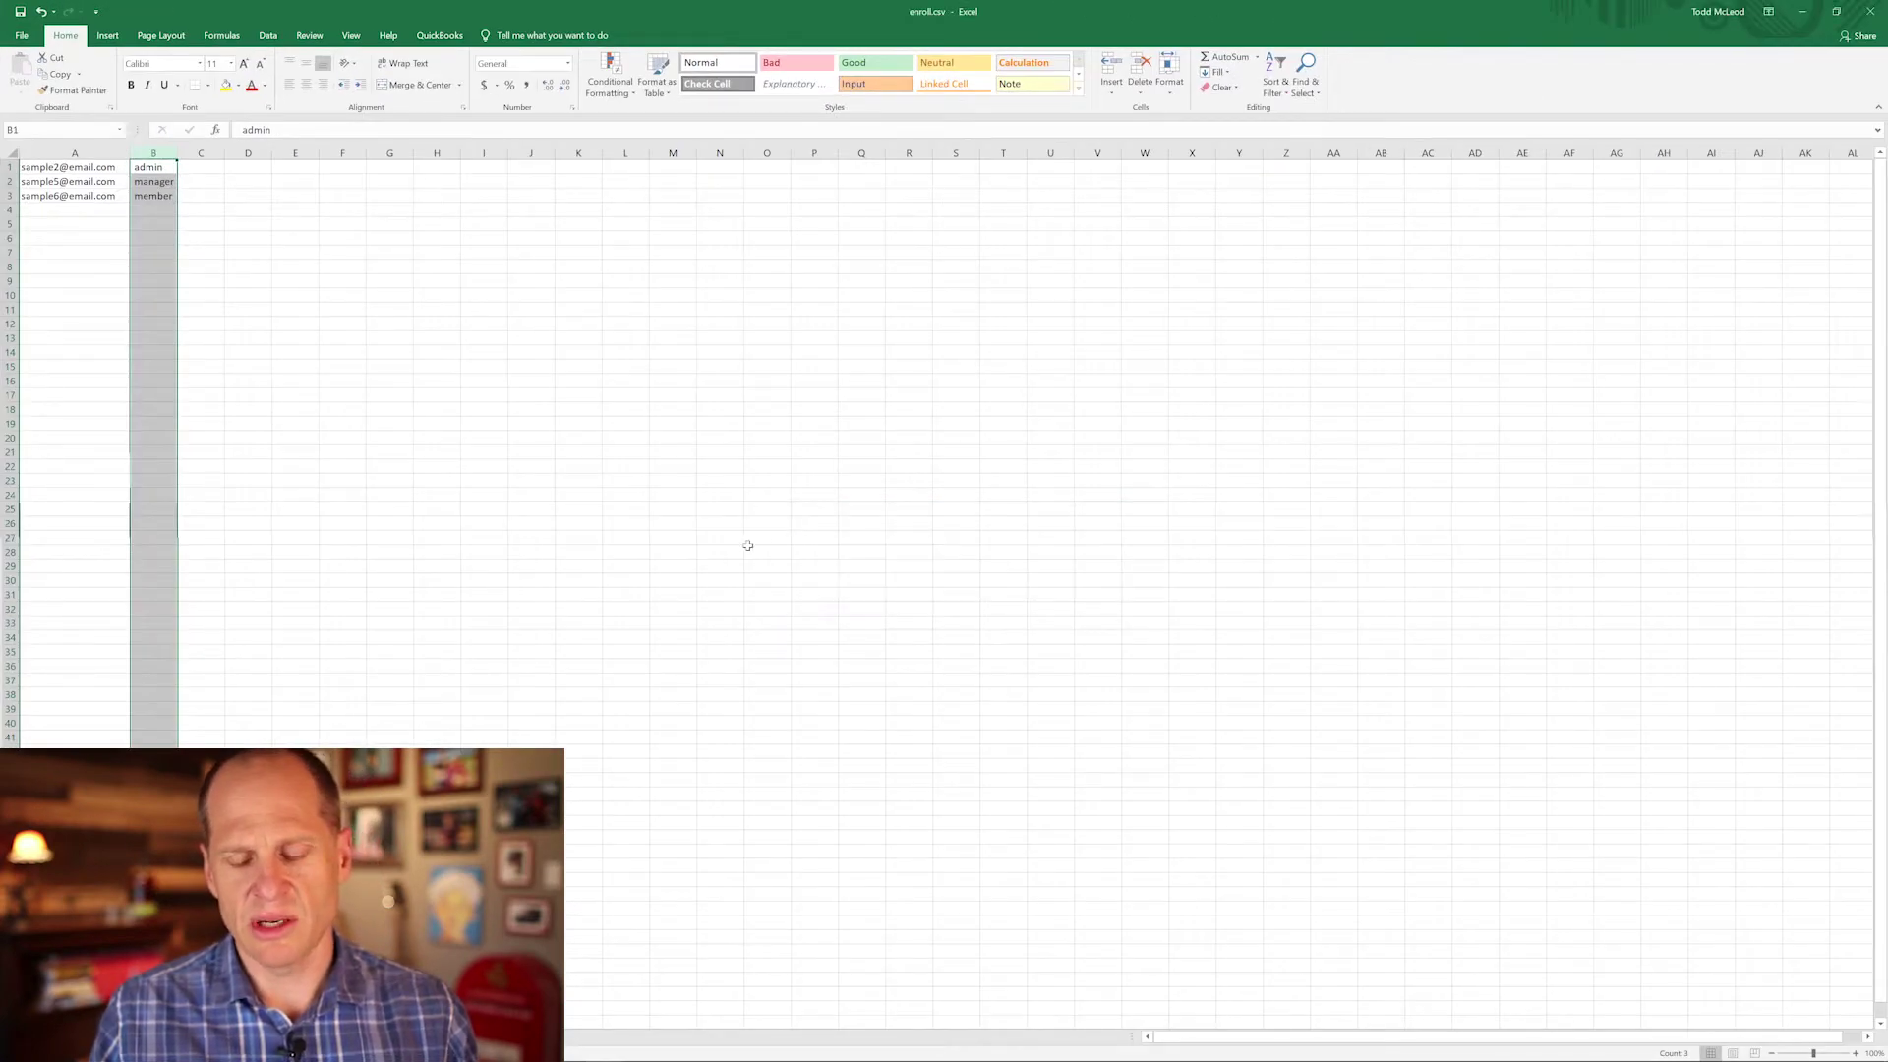
key("alt+Tab")
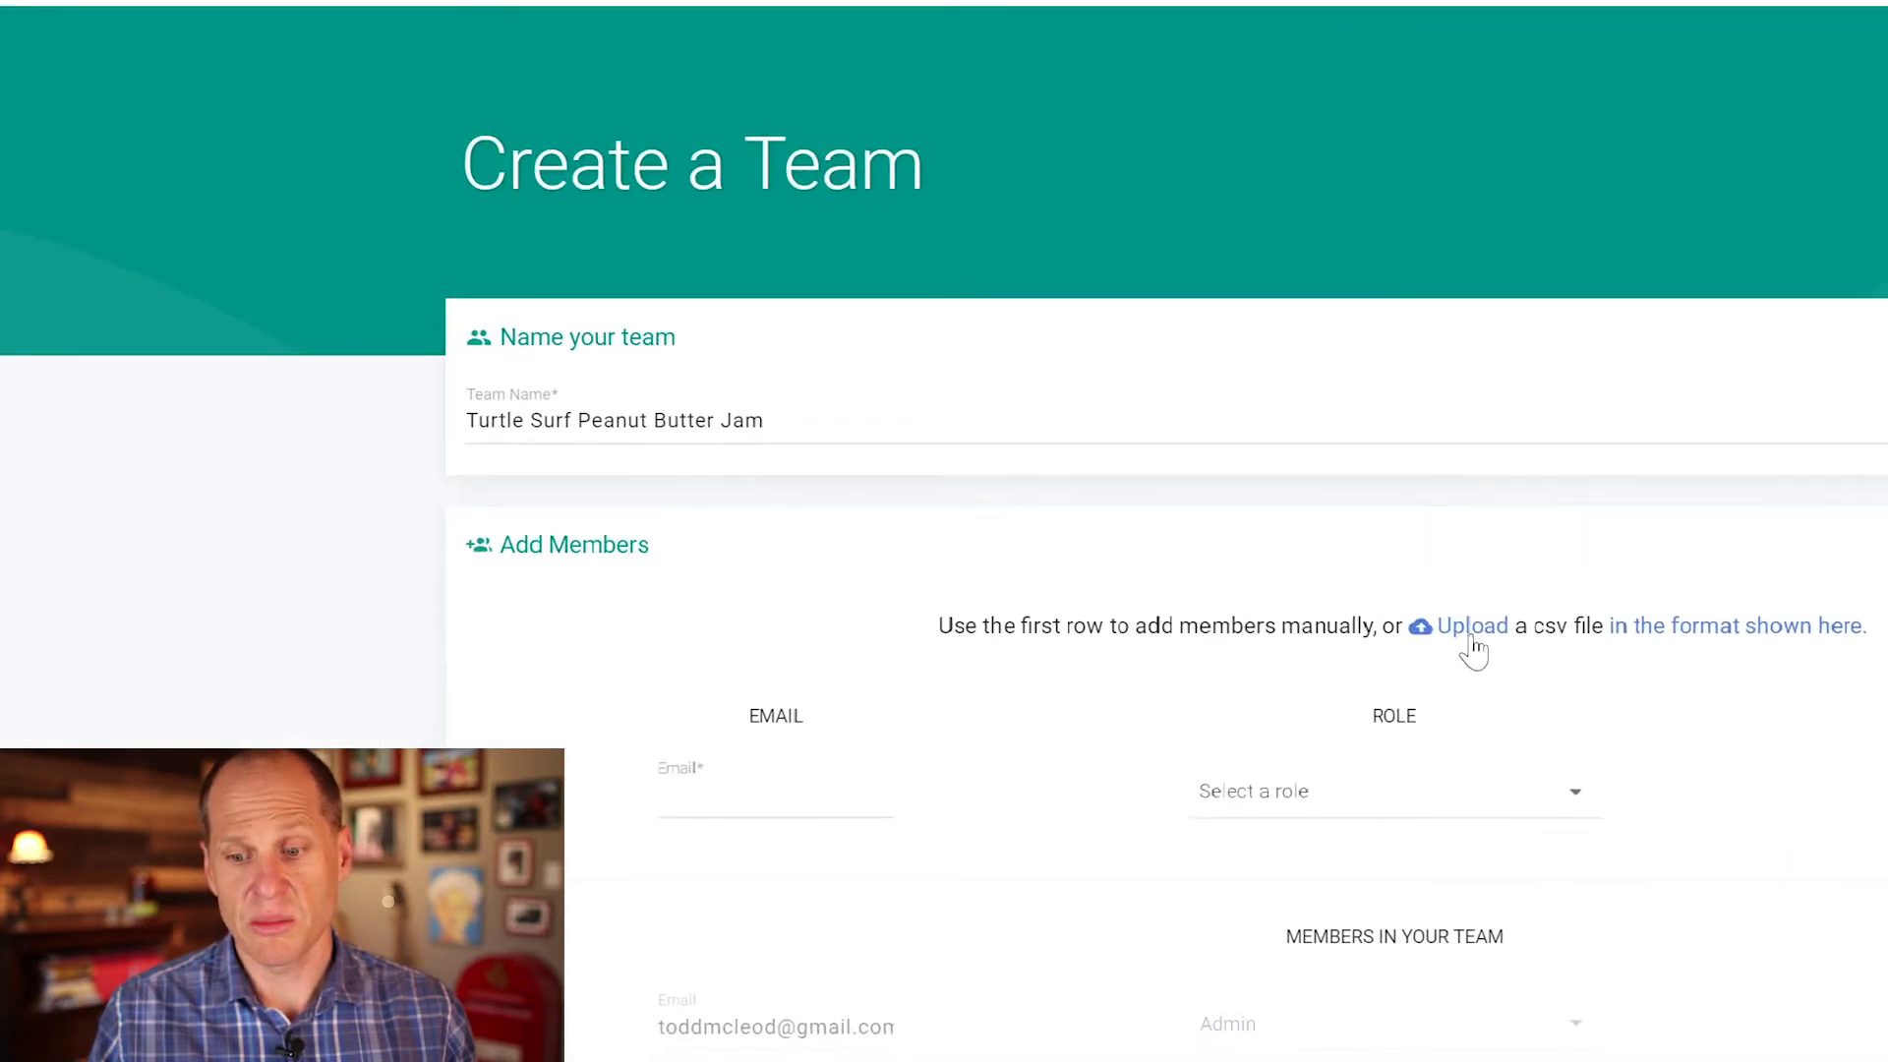
Step: Upload enroll.csv as team members and keep Admin as the admin member's role
left_click(1480, 634)
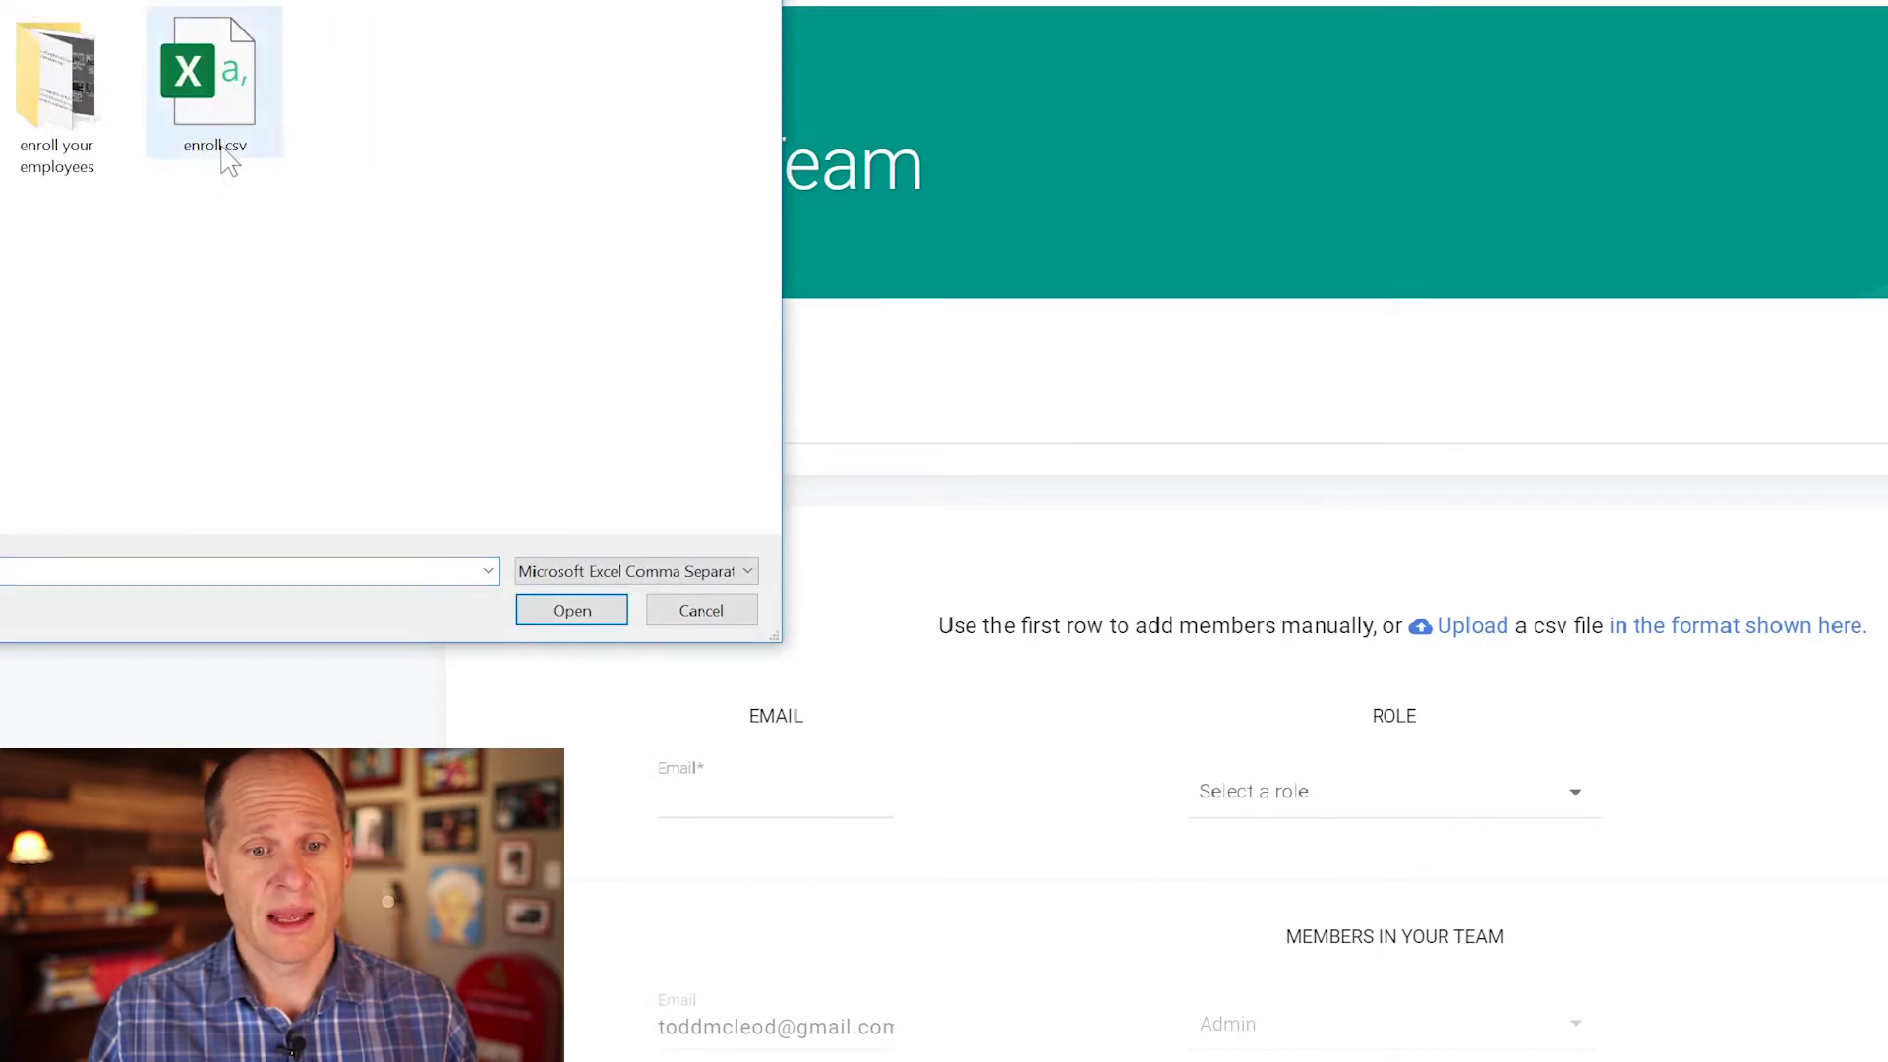
double_click(221, 138)
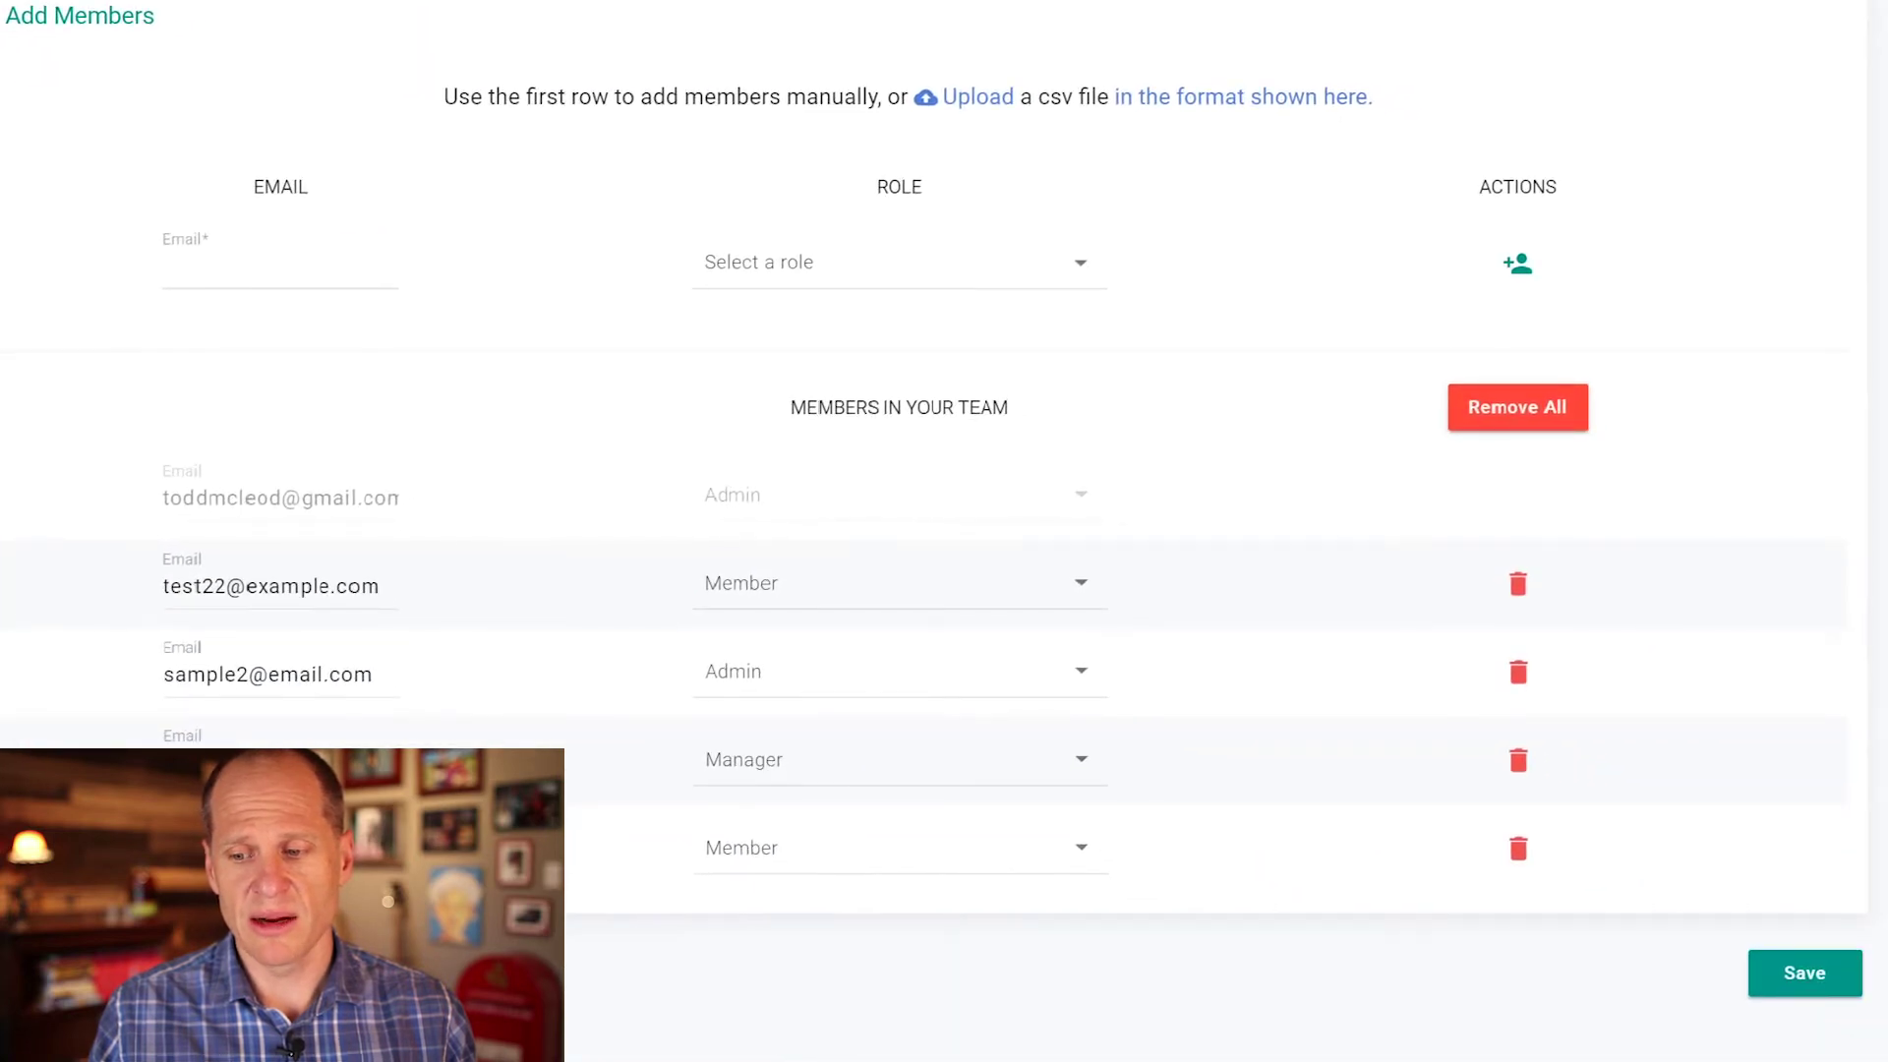
left_click(1081, 682)
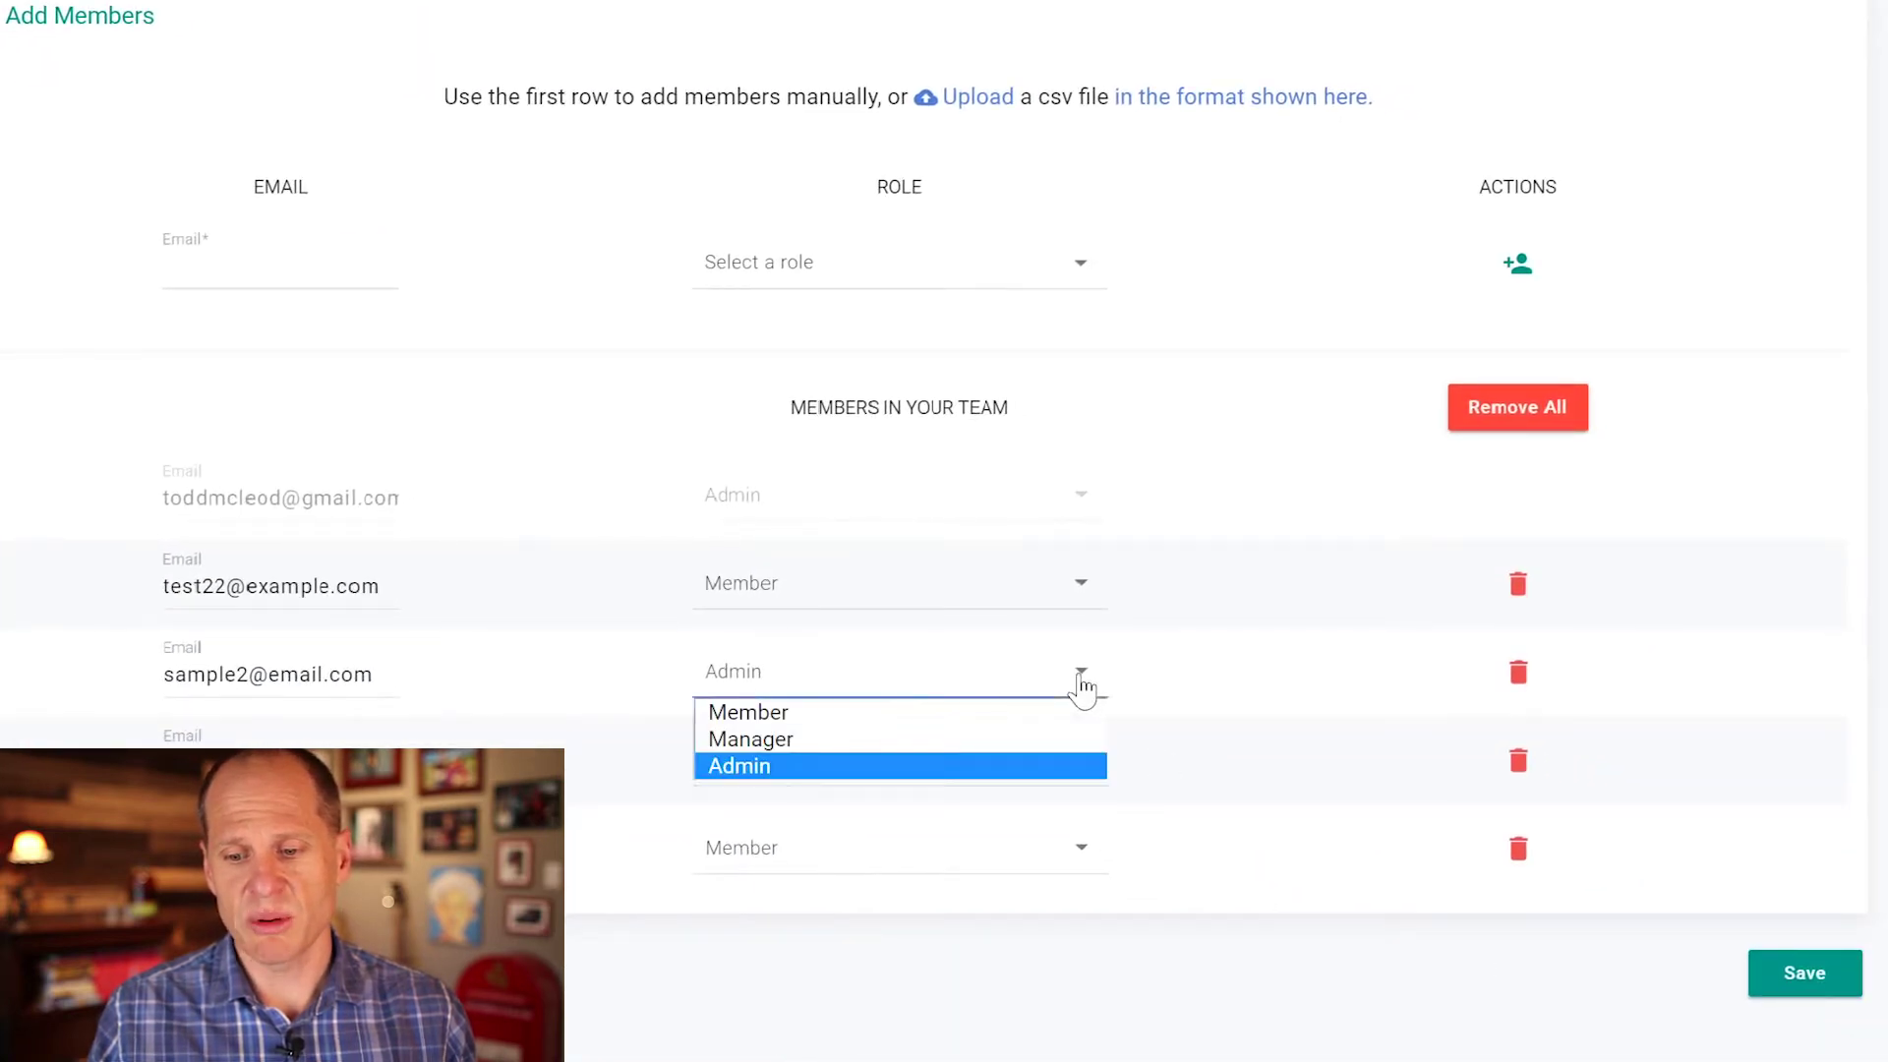
left_click(1082, 686)
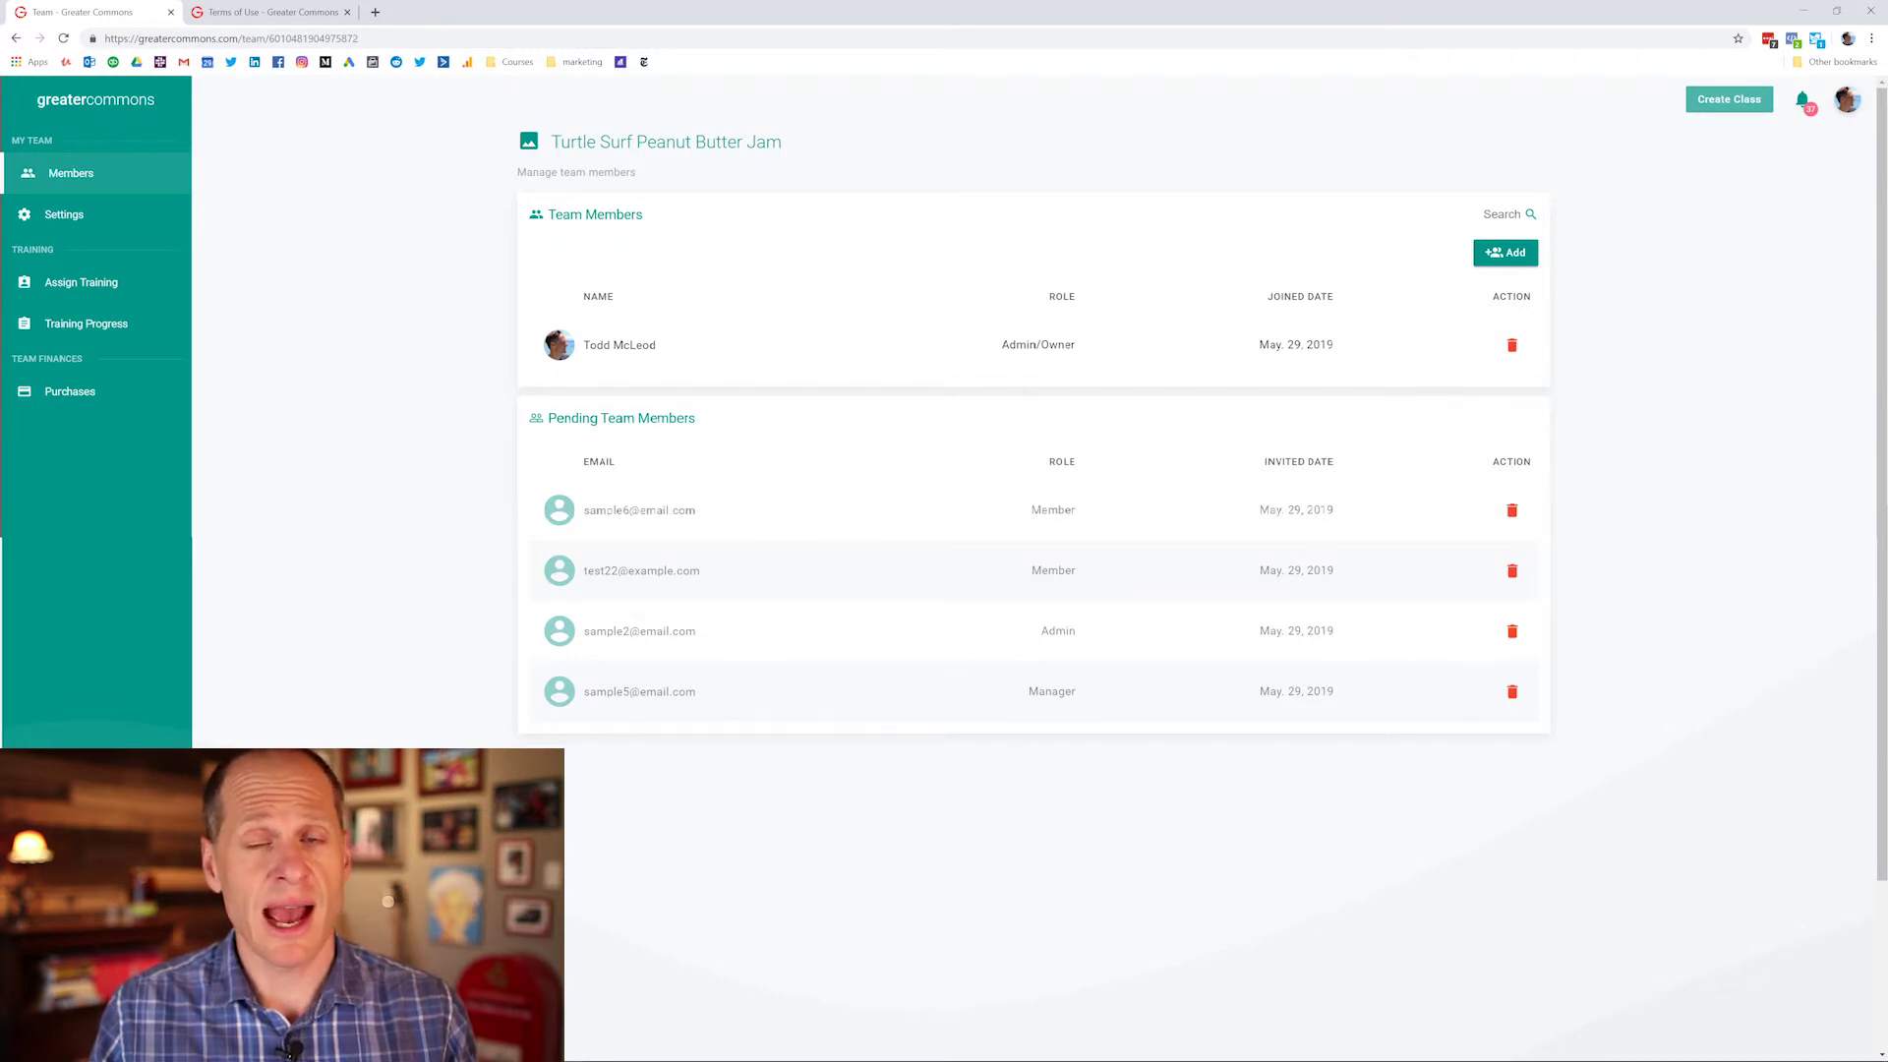
Step: Open the Assign Training page, then load the Greater Commons home page in the other tab
left_click(76, 292)
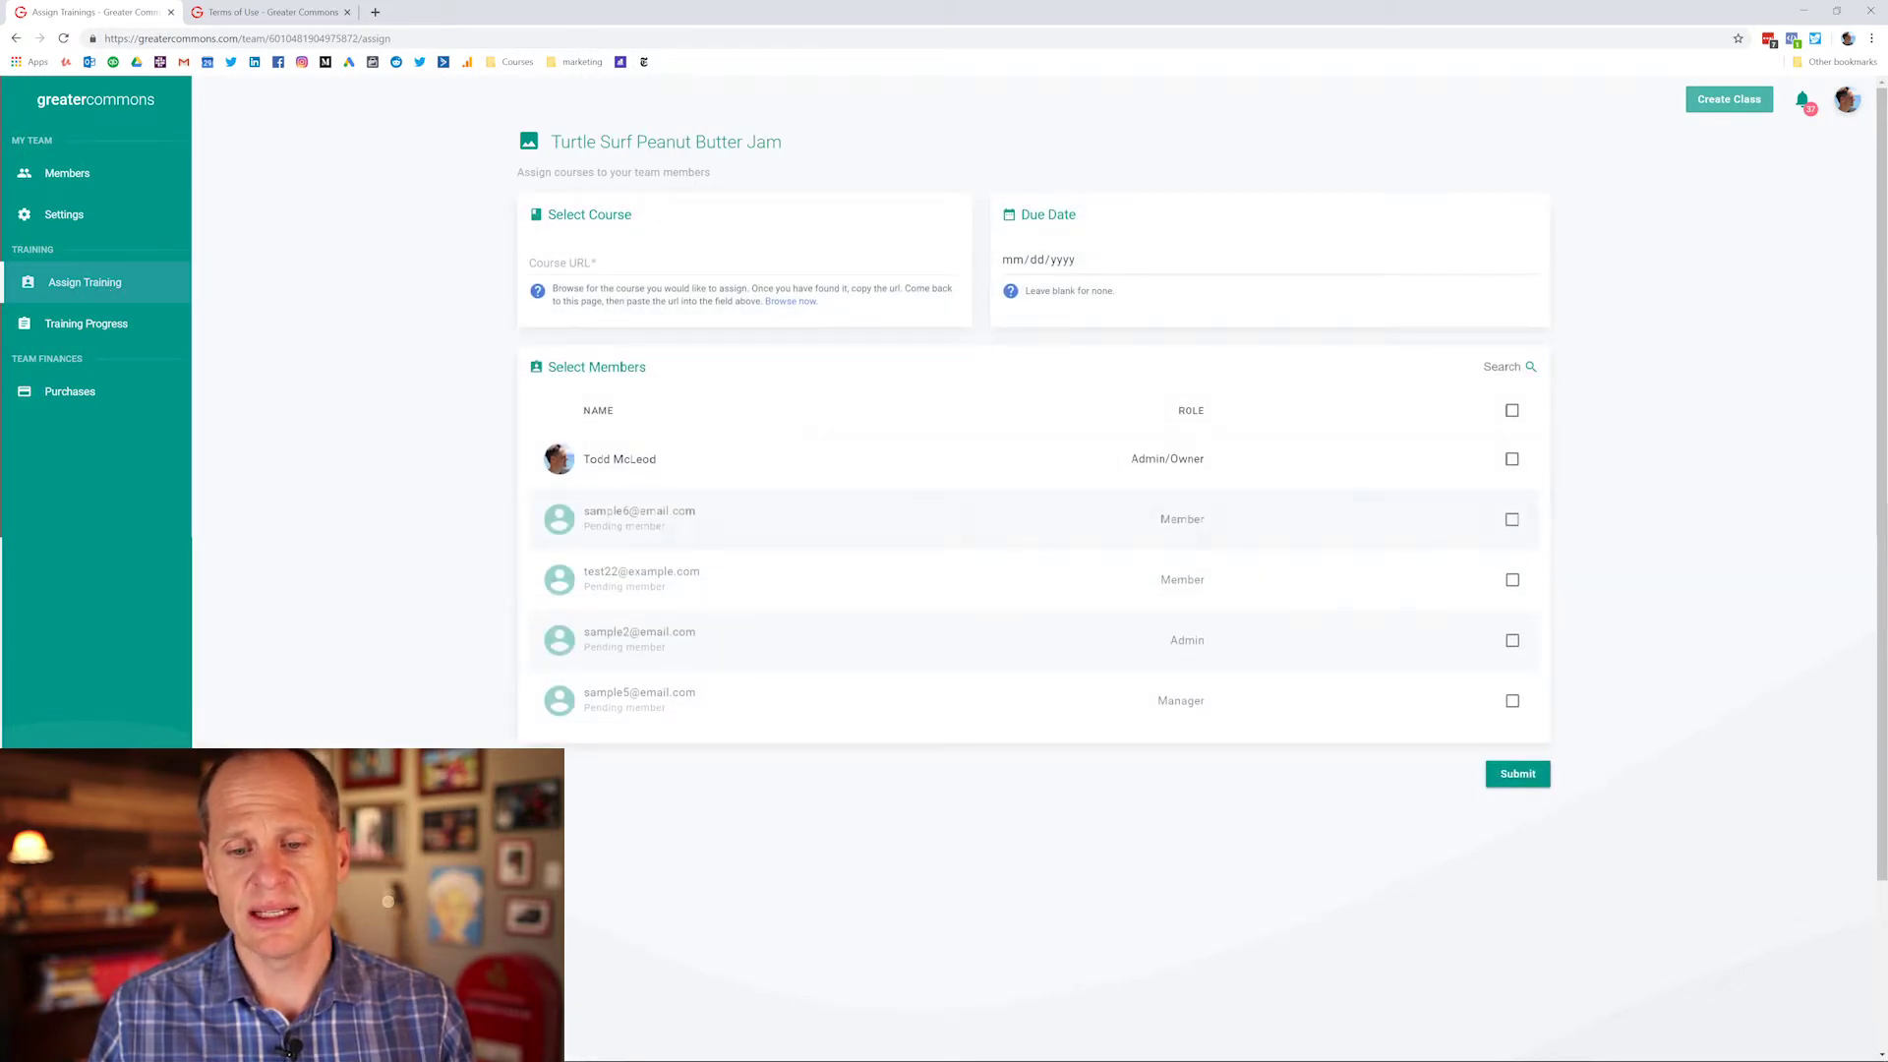
left_click(278, 25)
scroll(177, 146, "up", 3)
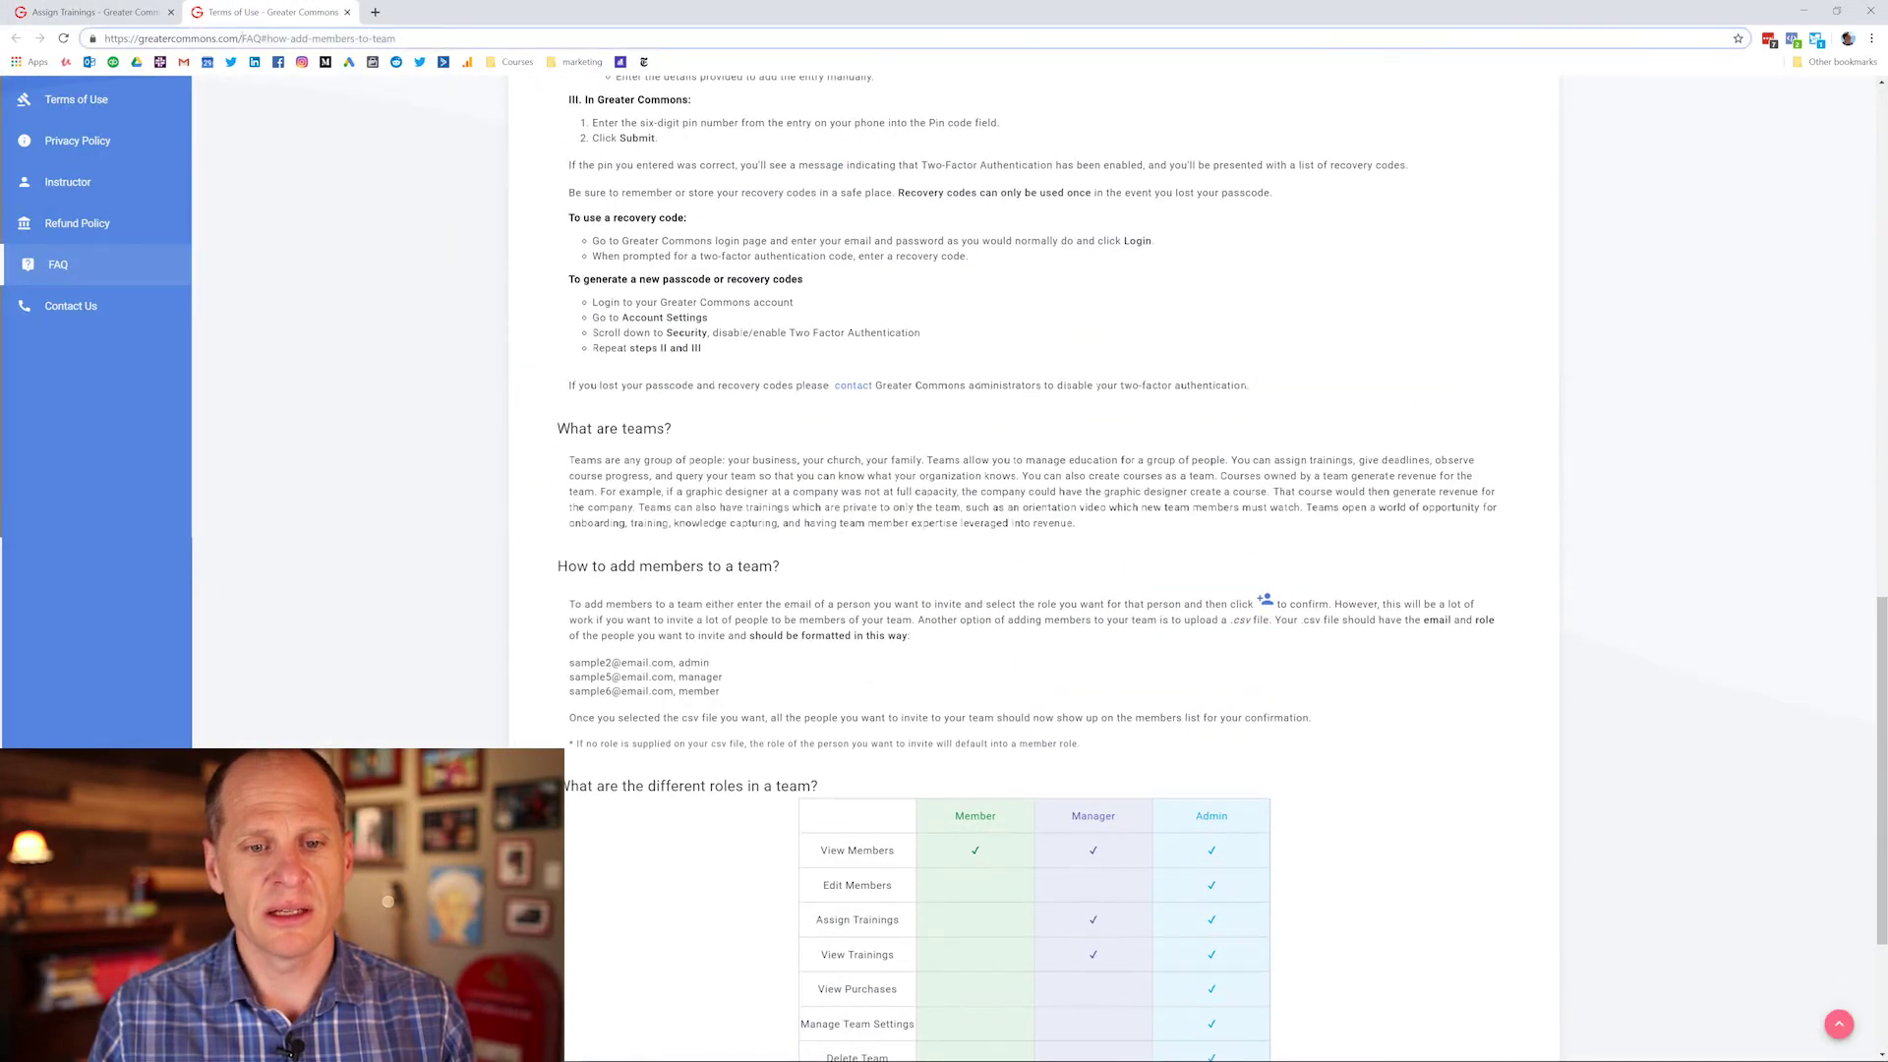
left_click_drag(240, 39, 396, 40)
key("BackSpace")
key("Return")
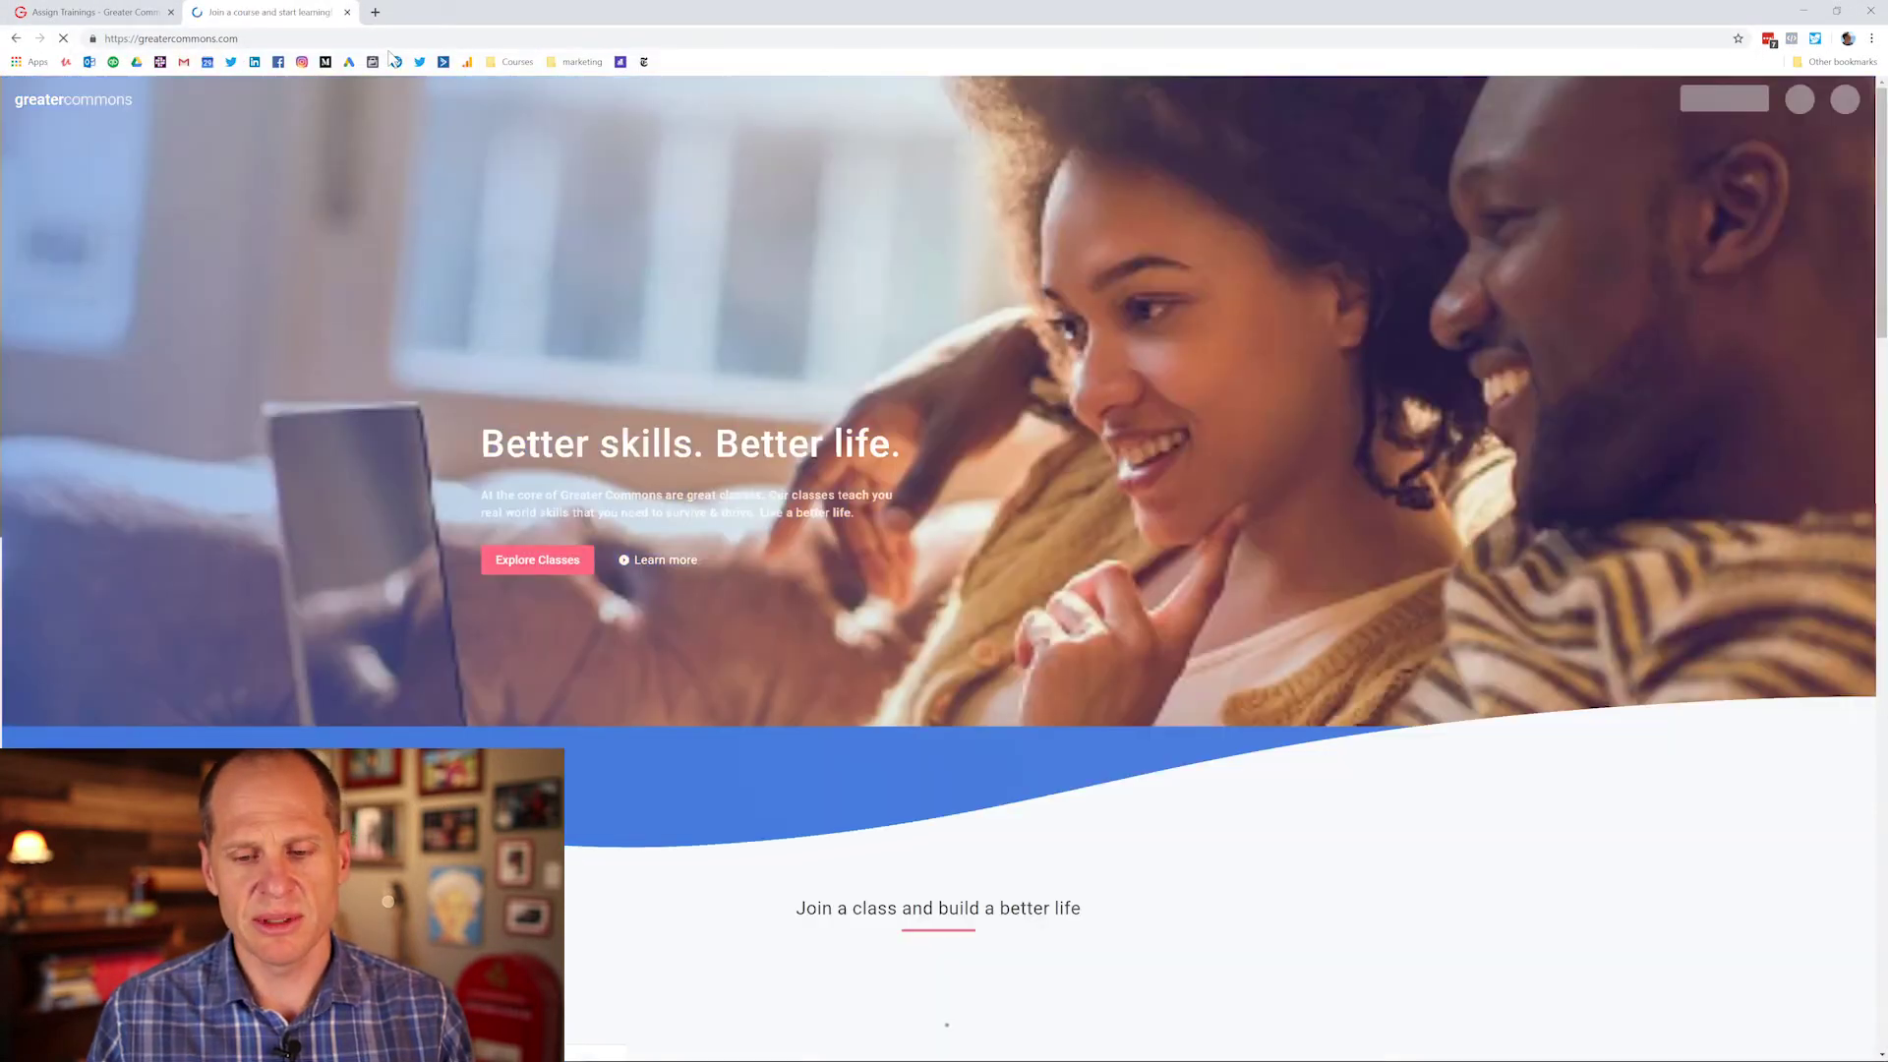
Step: Copy the Sexual Harassment Training course's web address and return to the Assign Trainings tab
scroll(658, 503, "down", 3)
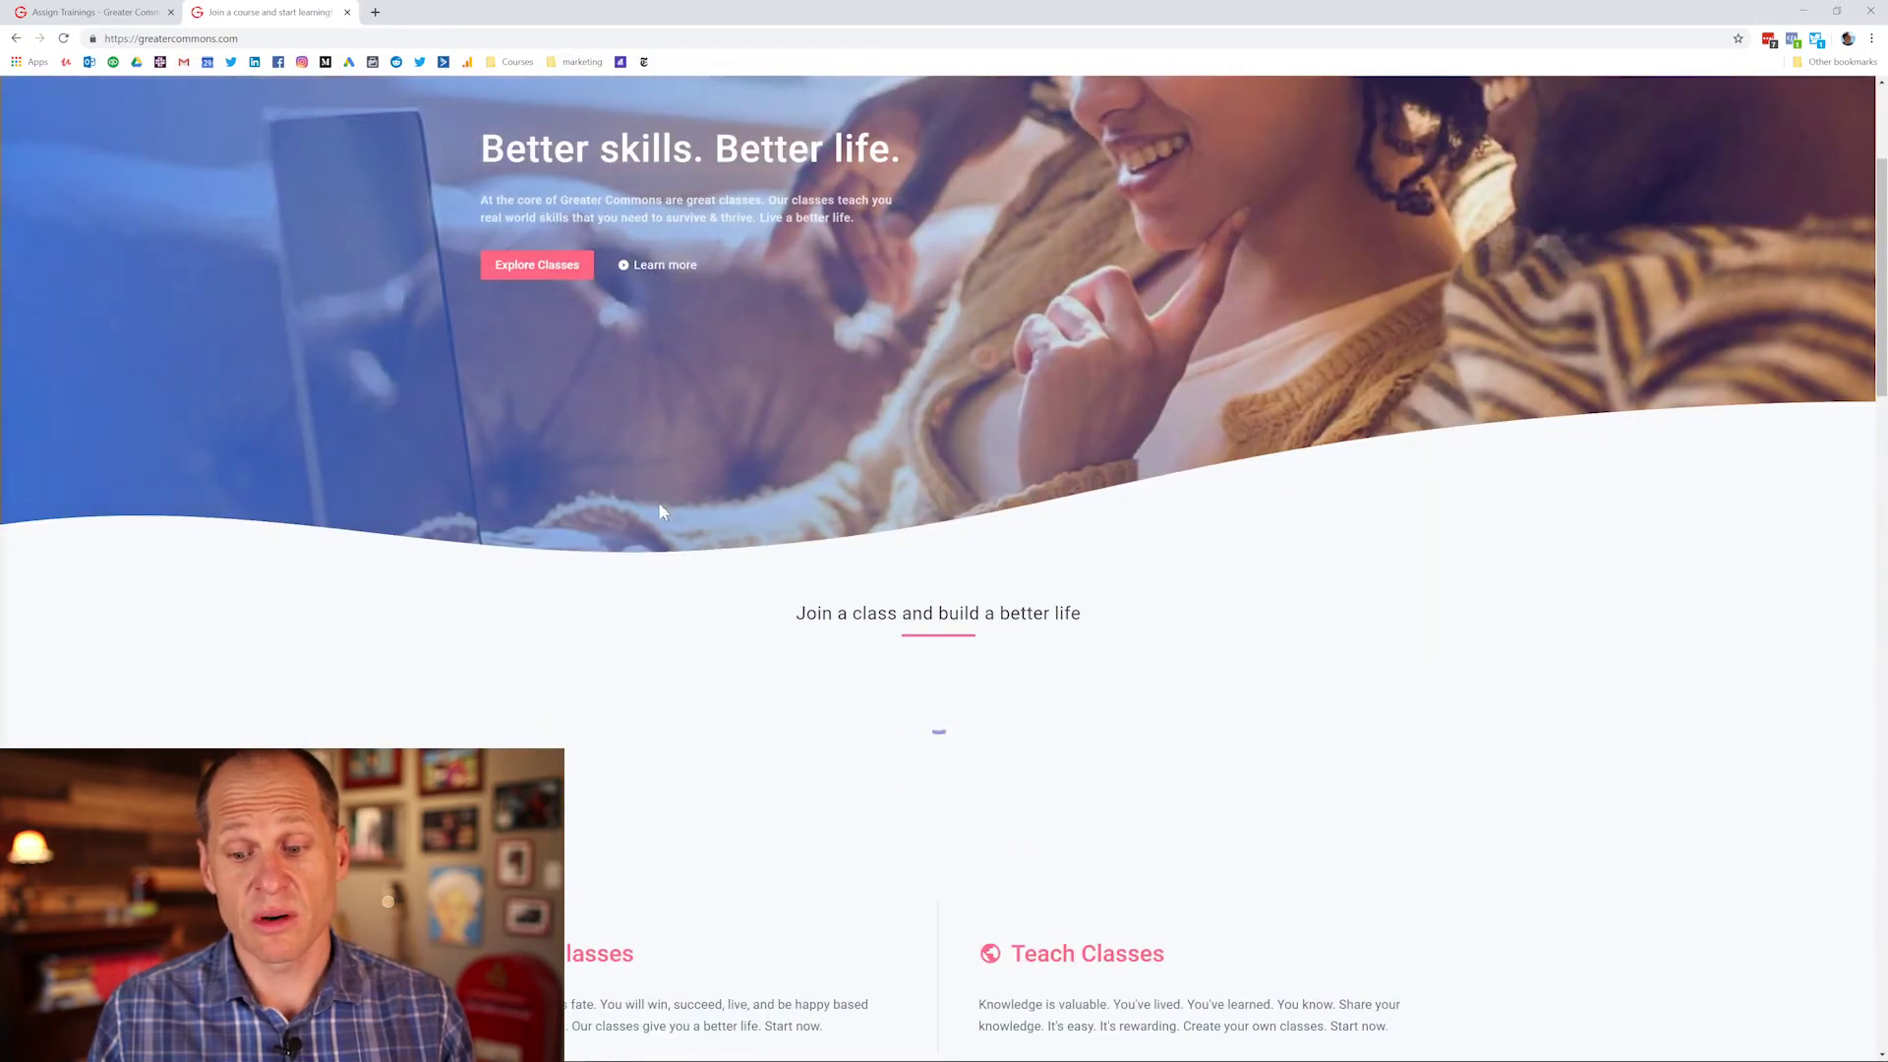
scroll(660, 510, "down", 7)
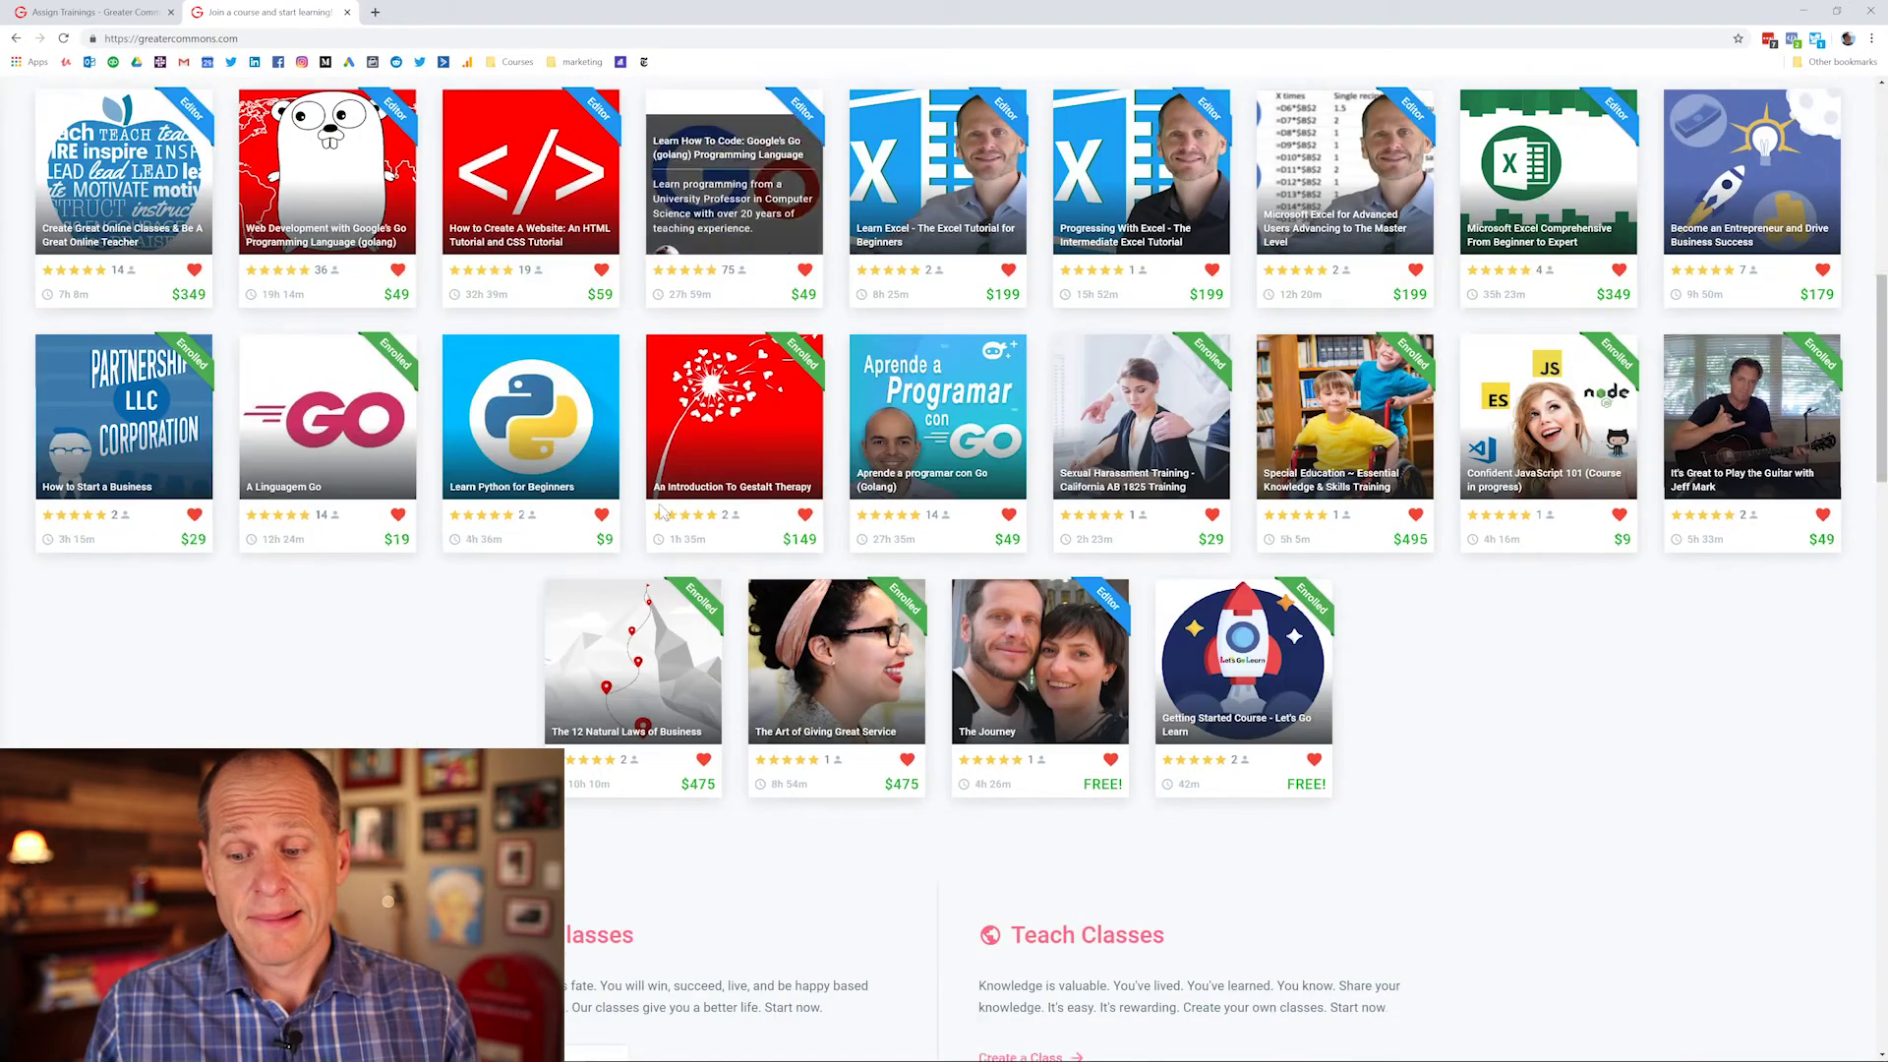
scroll(661, 511, "down", 2)
left_click(1103, 295)
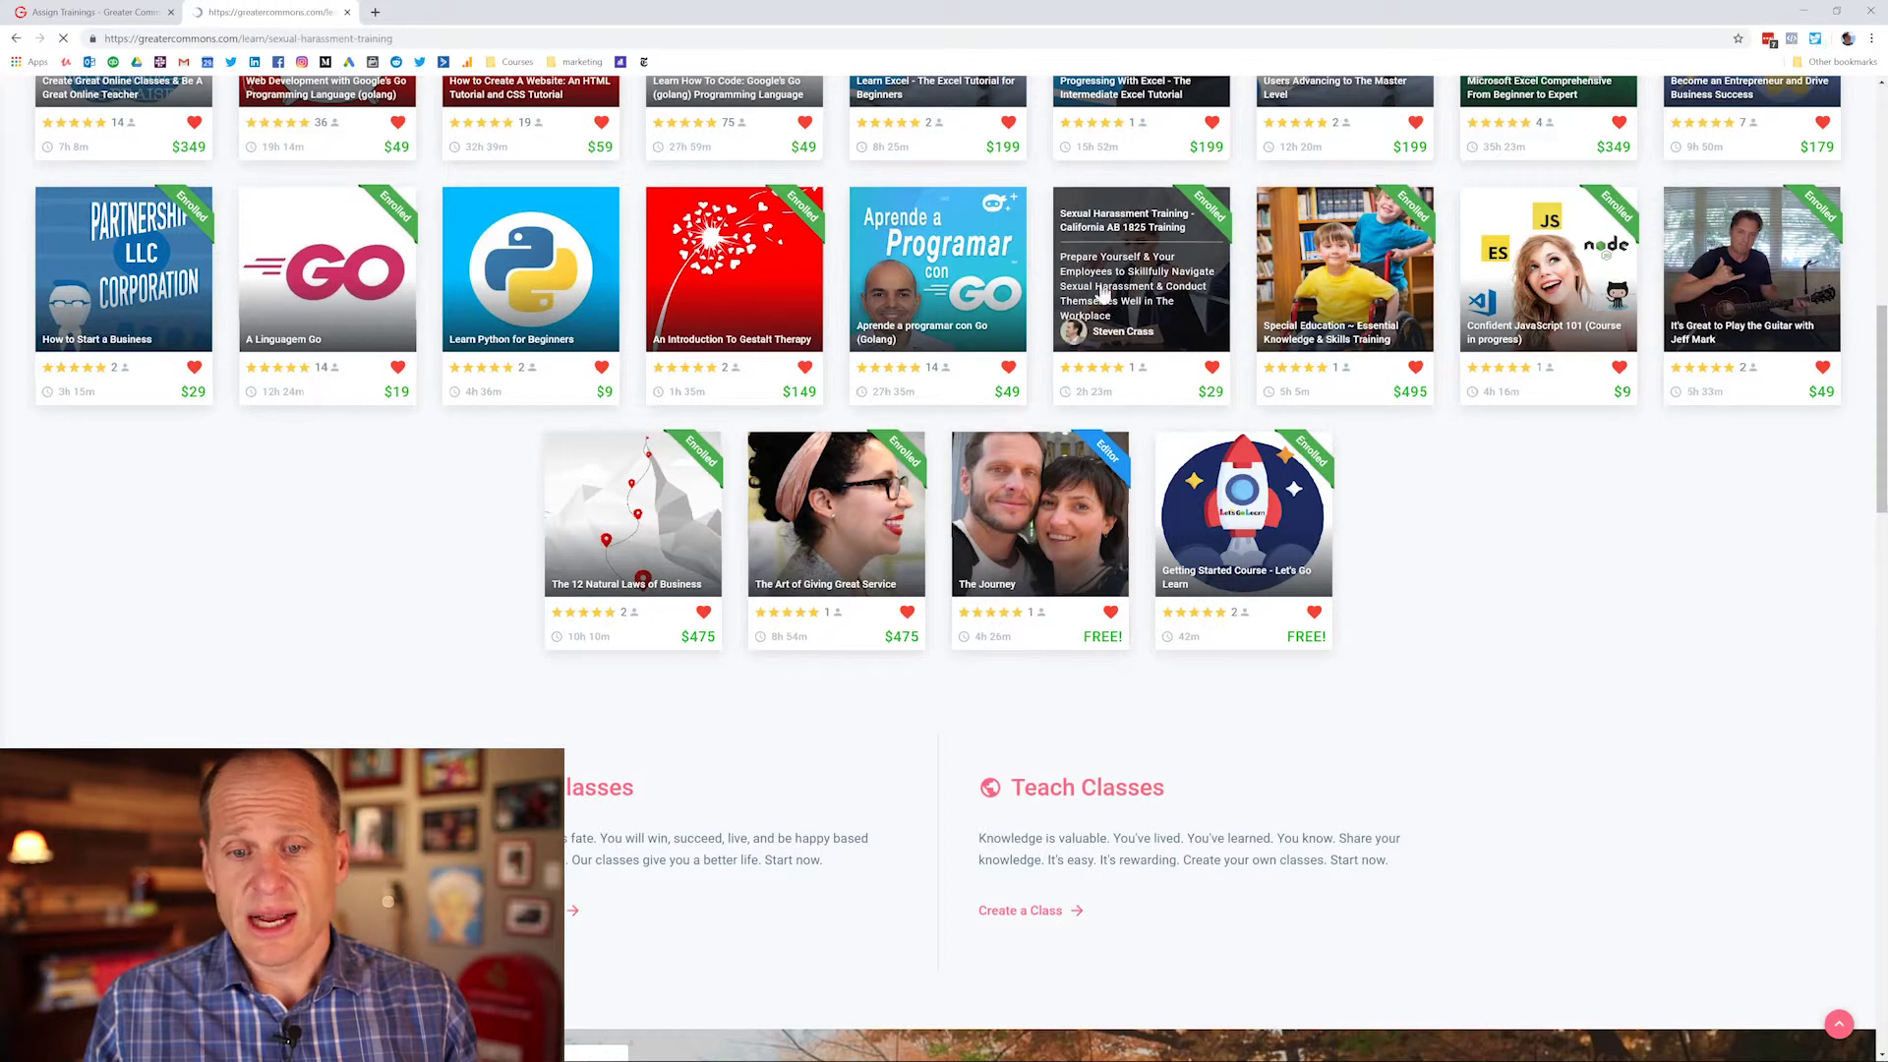
key("ctrl+l")
key("ctrl+c")
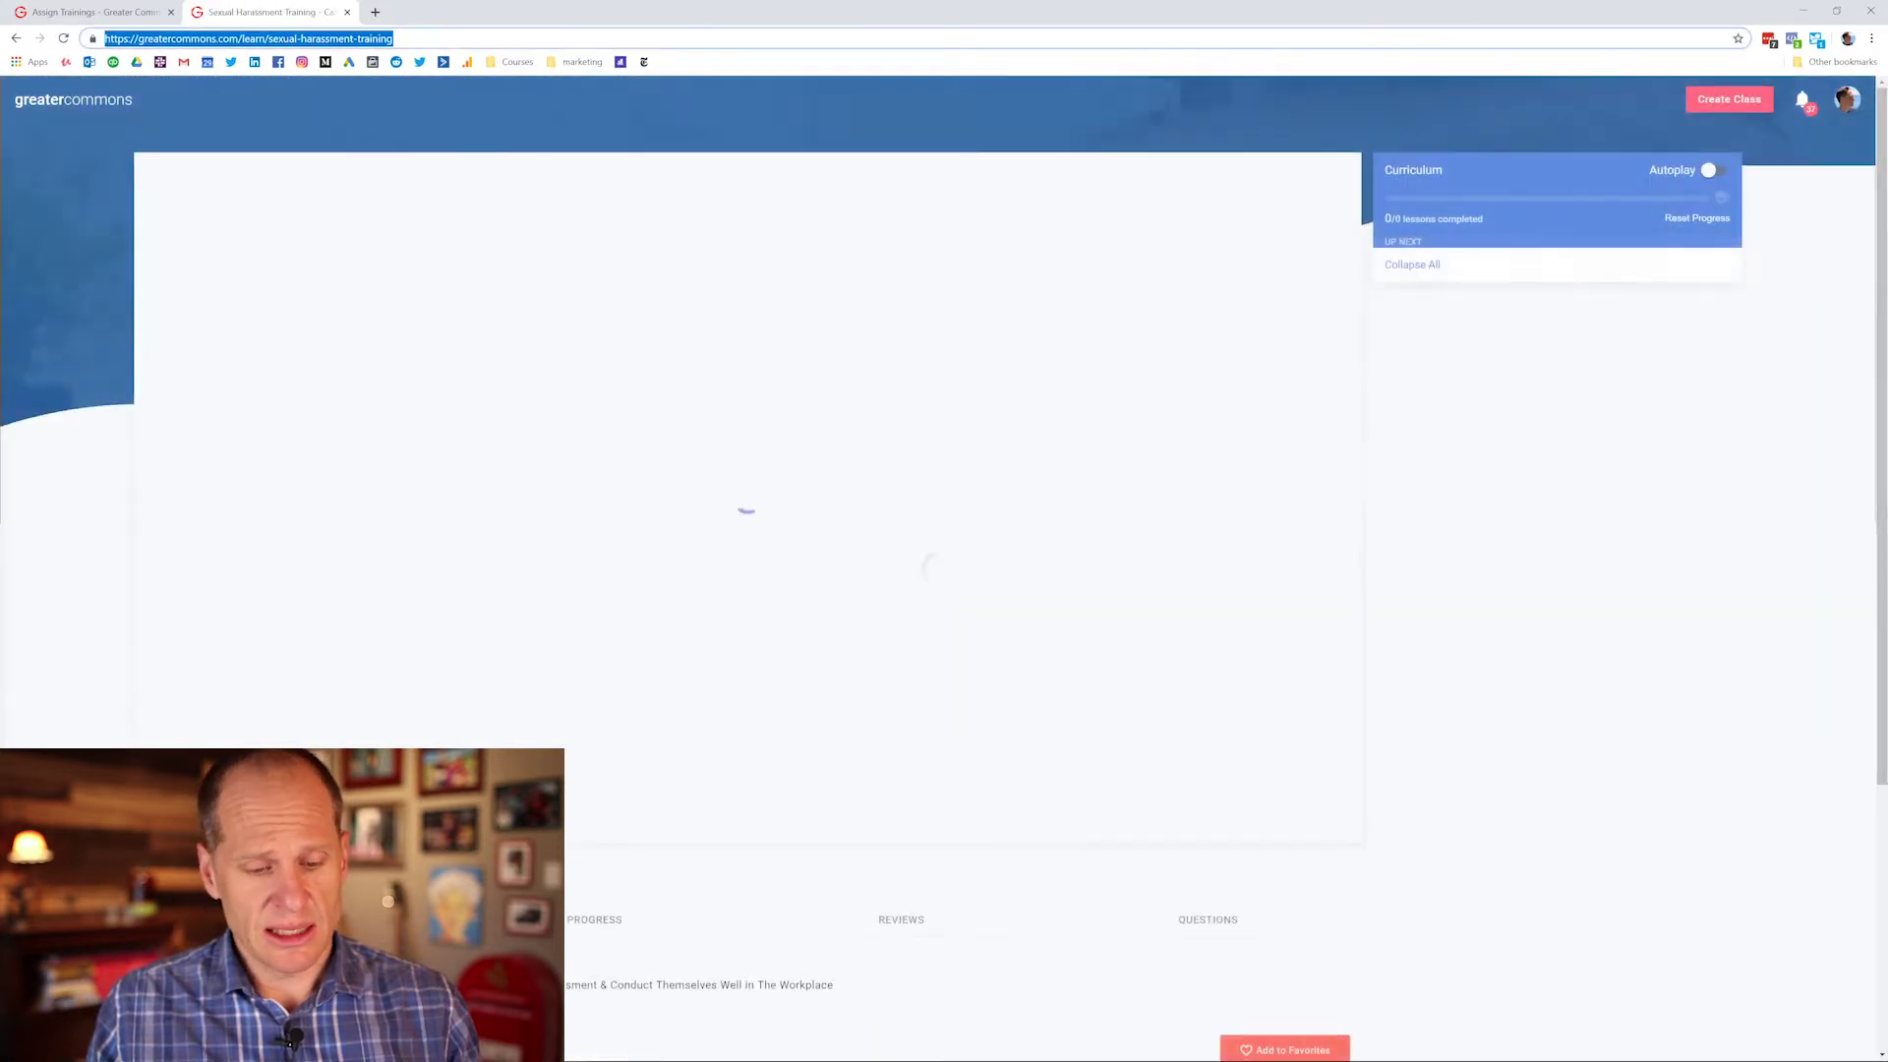
left_click(137, 20)
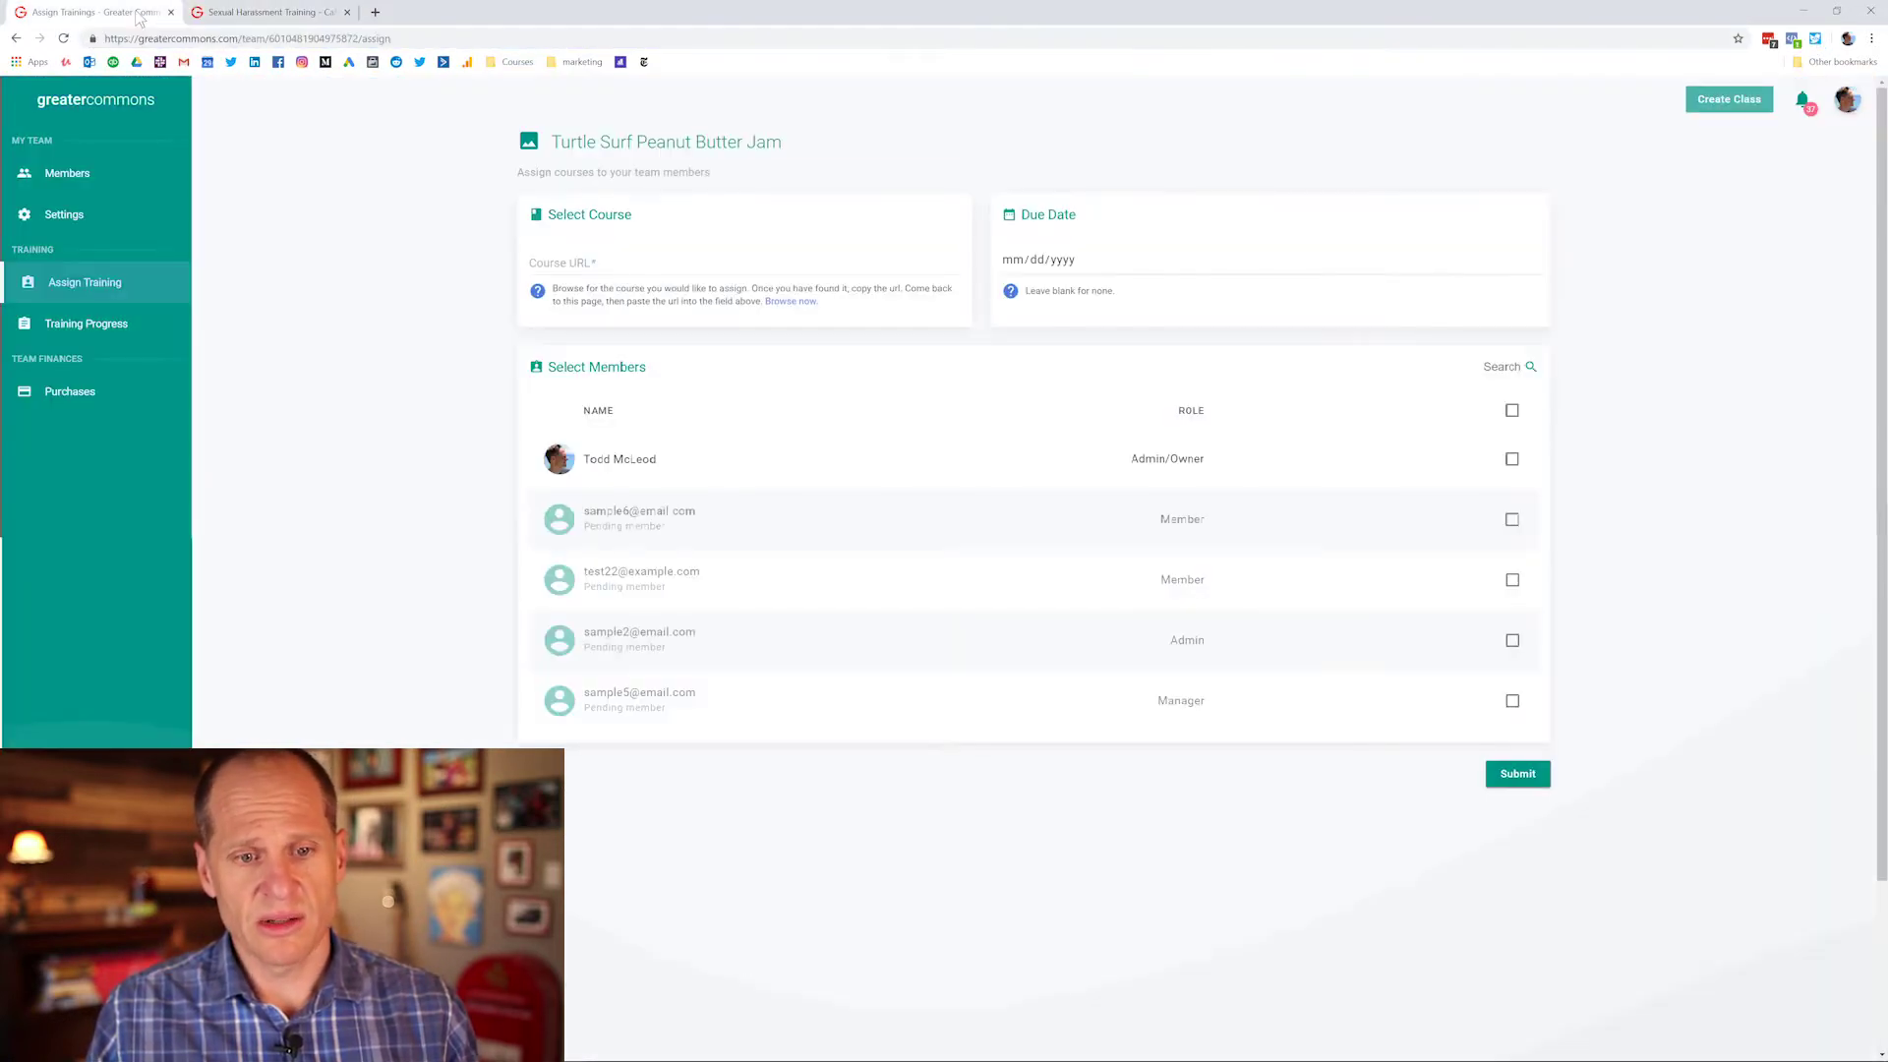
Step: Paste the course URL, leave Due Date blank, tick both pending Members and submit the assignment
left_click(609, 242)
key("ctrl+v")
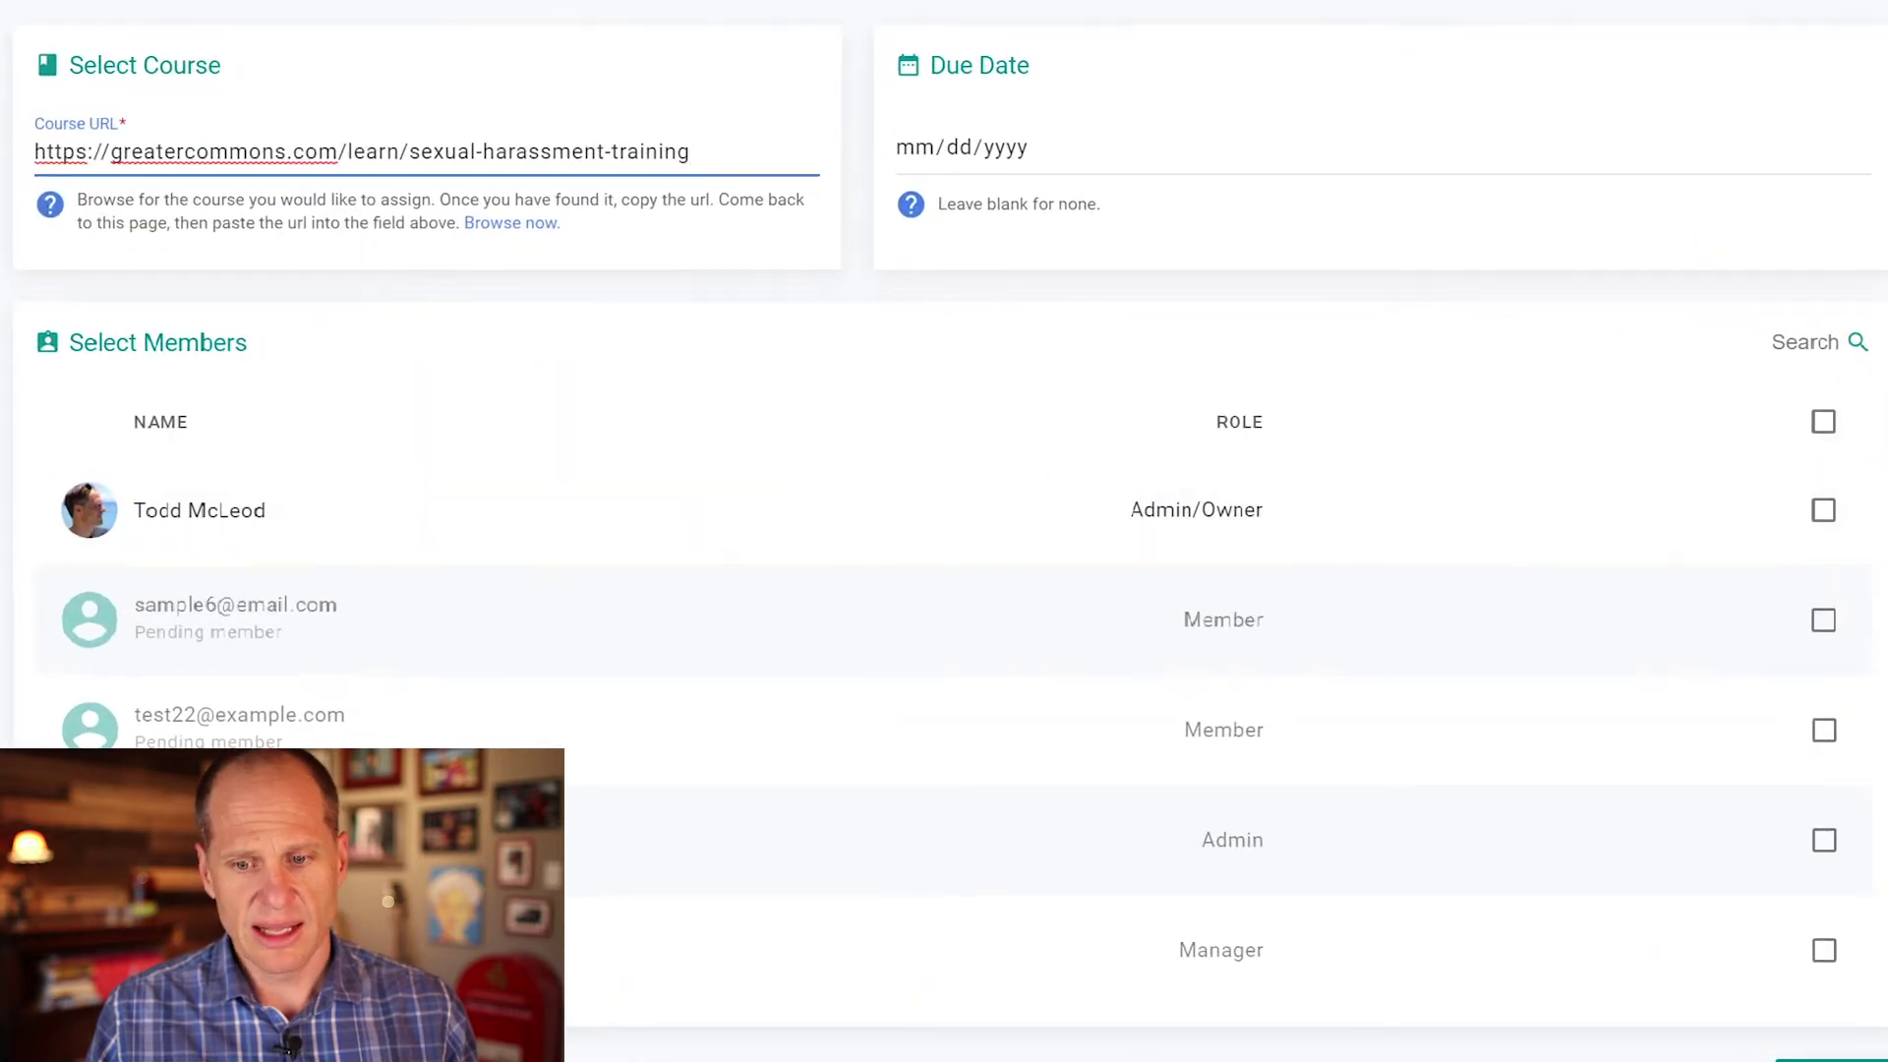
left_click(1001, 150)
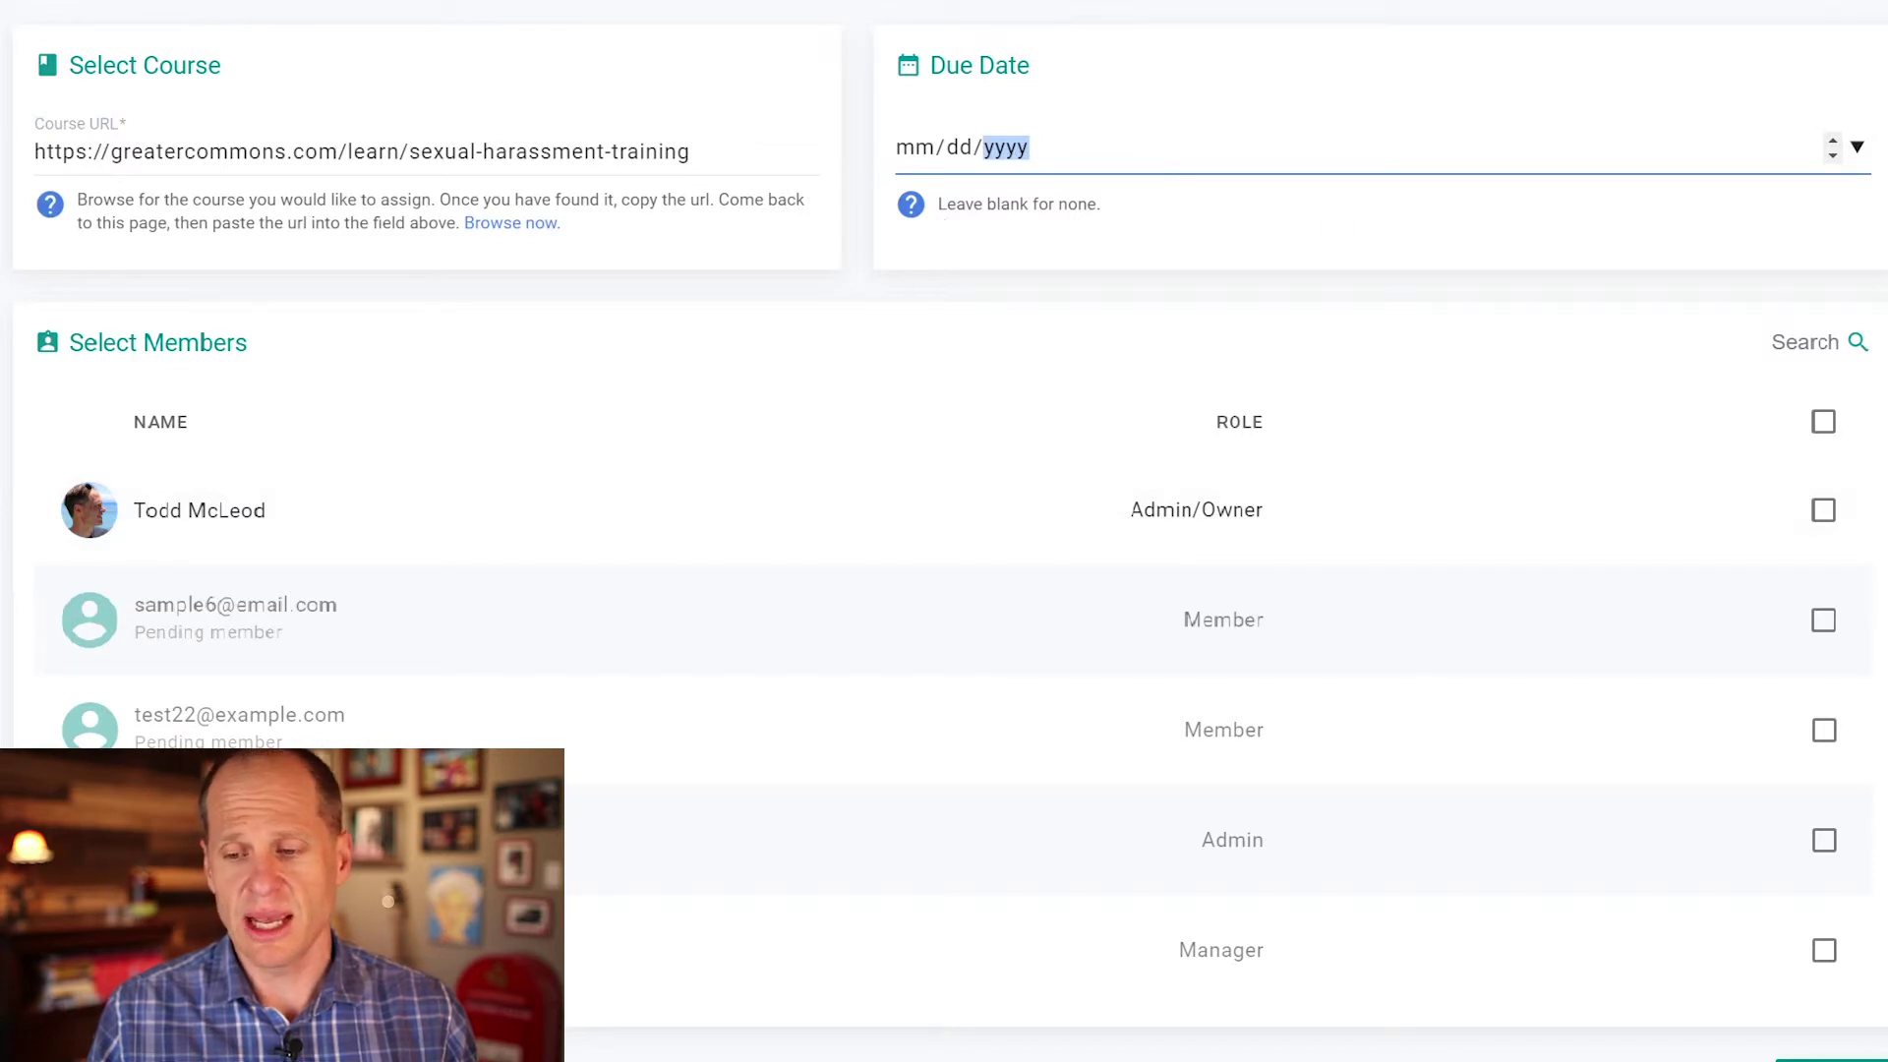
left_click(1824, 621)
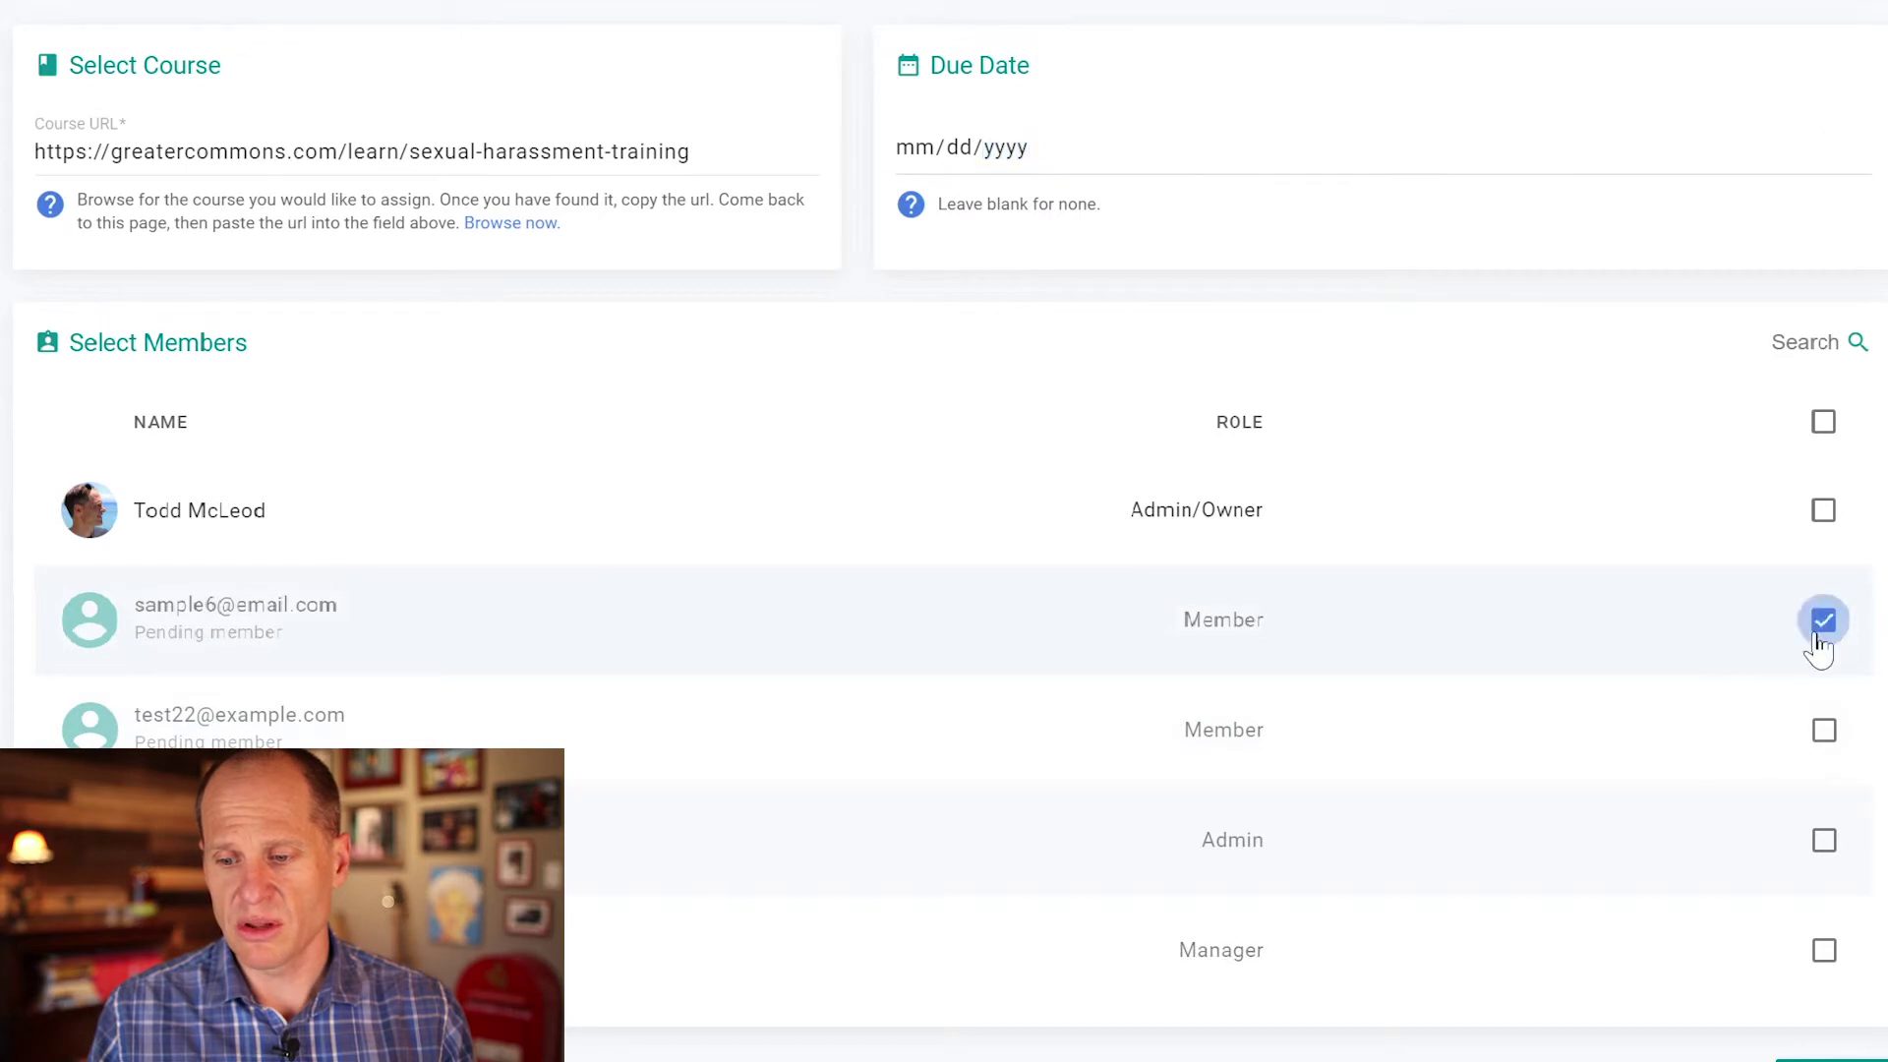
left_click(1821, 728)
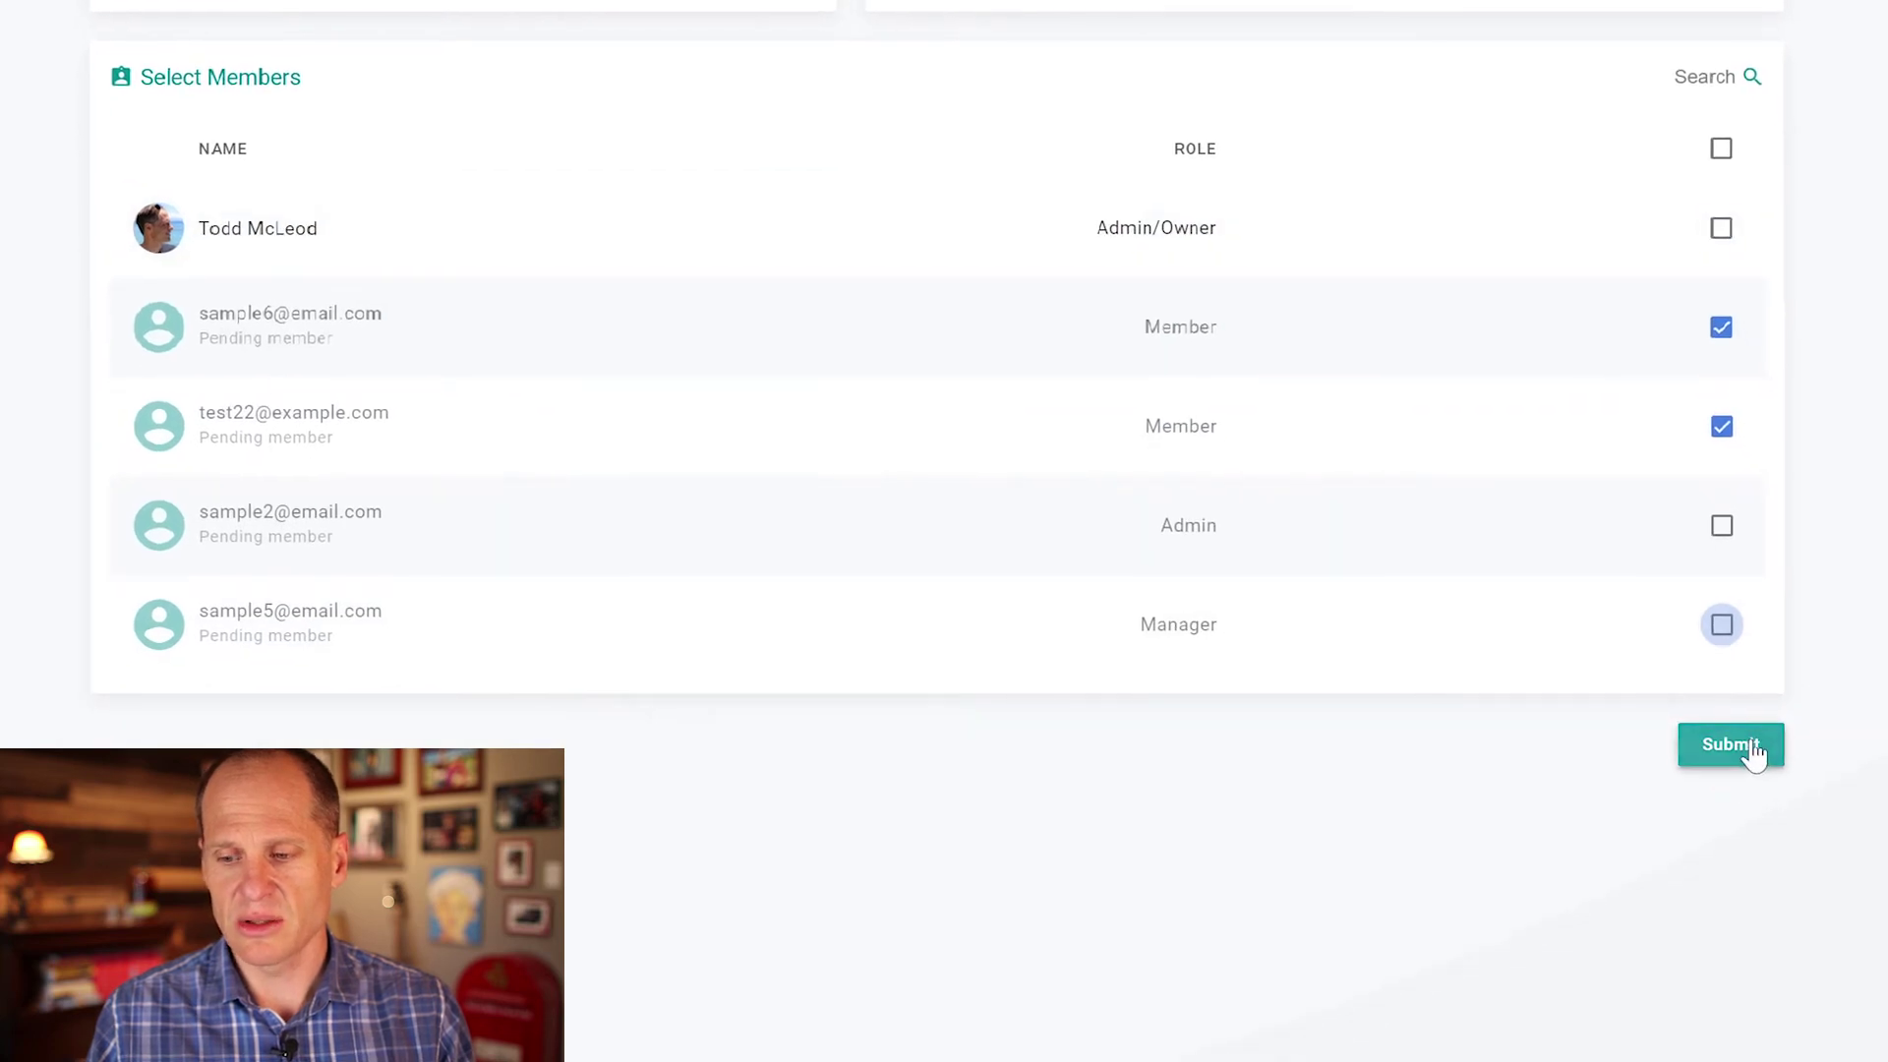
left_click(1755, 752)
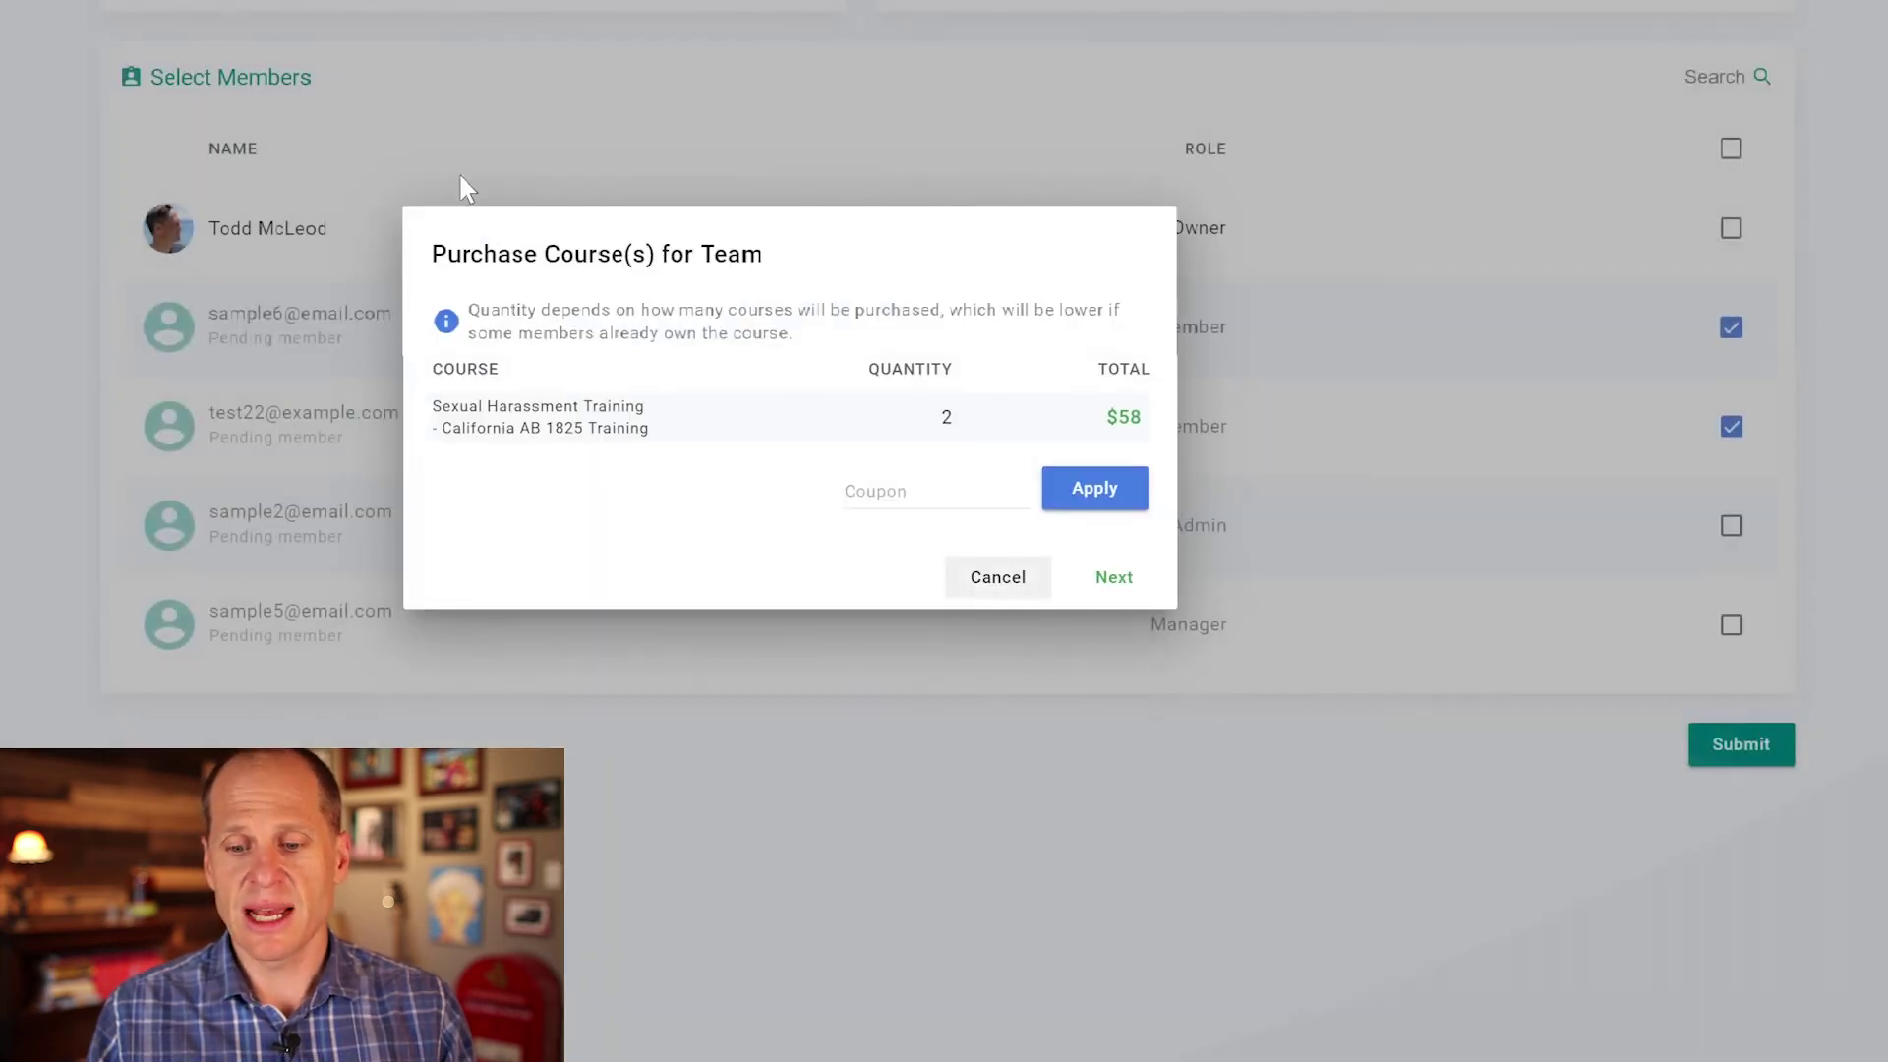